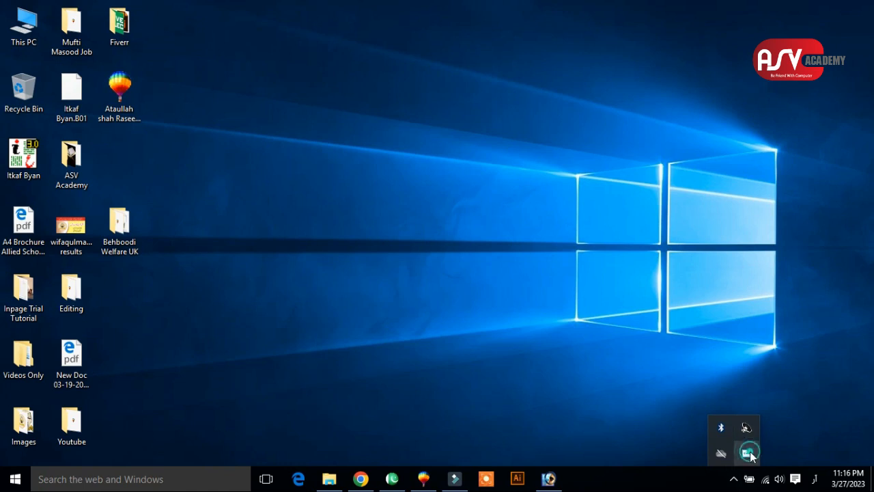
right_click(747, 452)
click(621, 327)
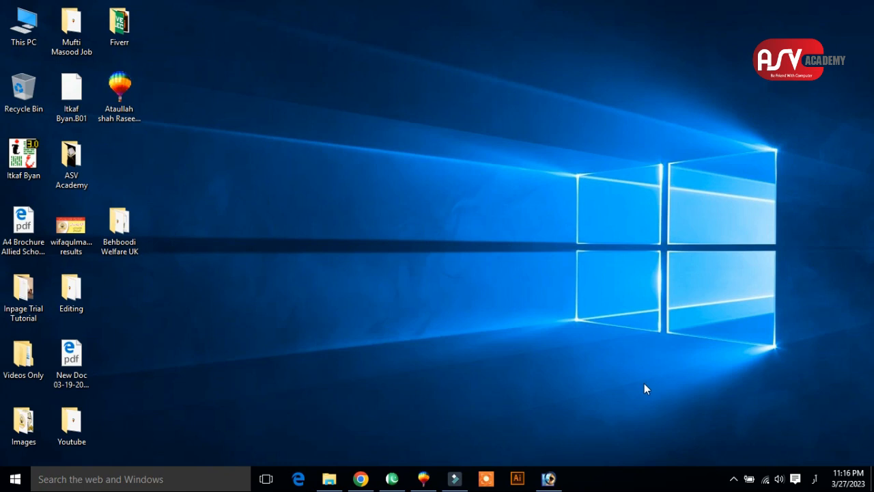
click(455, 479)
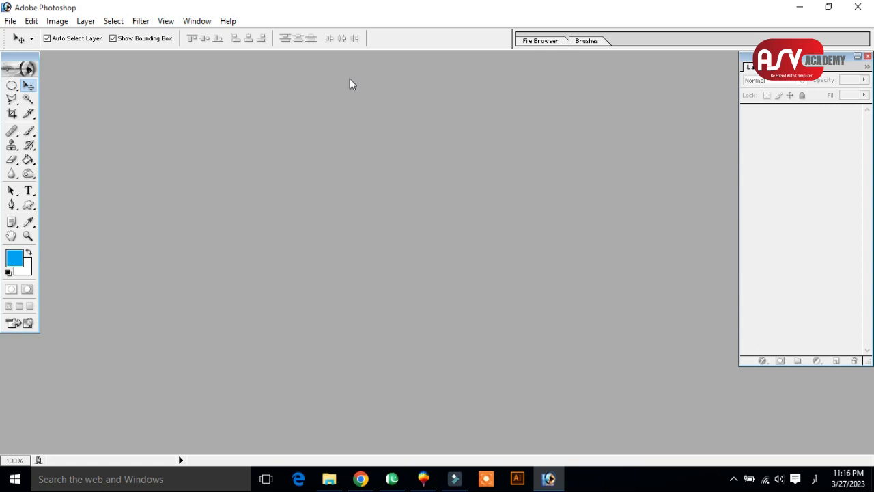
Open the night landscape JPG with the house and moon from the ASV Academy folder in Photoshop and maximize its window.
click(803, 8)
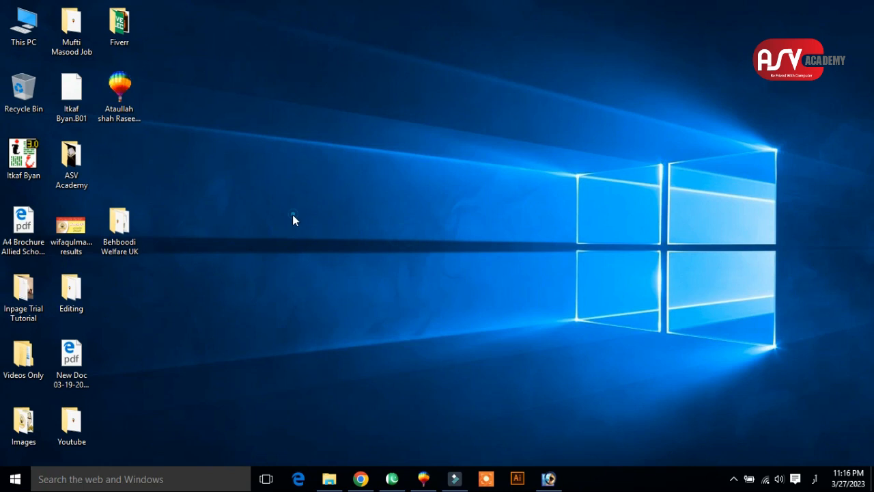
double_click(76, 164)
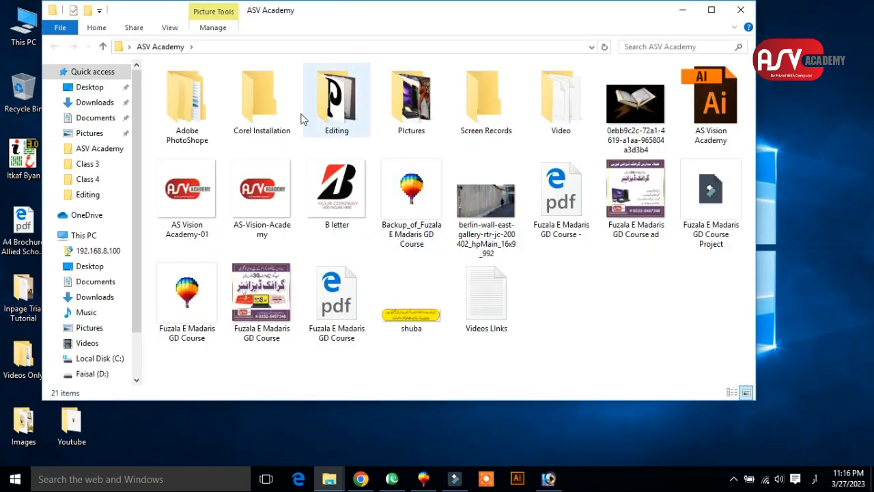
double_click(413, 102)
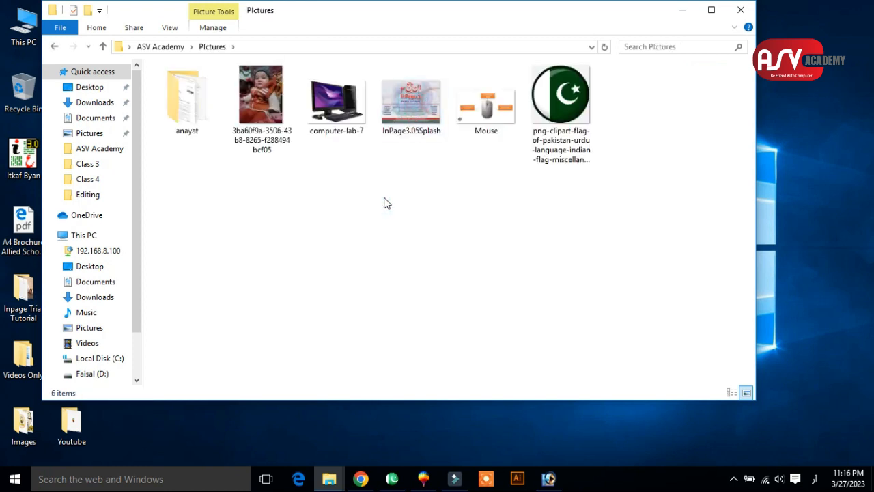
key(alt+Left)
drag(411, 109, 437, 280)
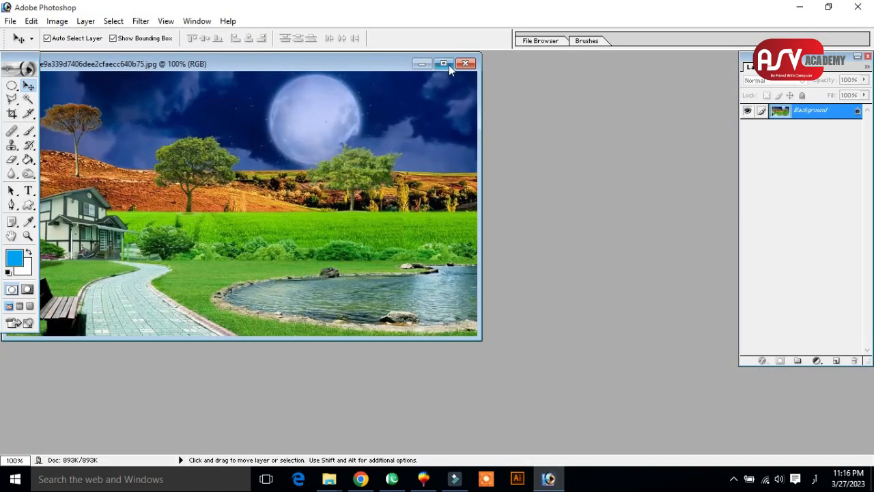
click(443, 64)
Activate the Elliptical Marquee tool and convert the locked Background into the editable layer Layer 0.
key(m)
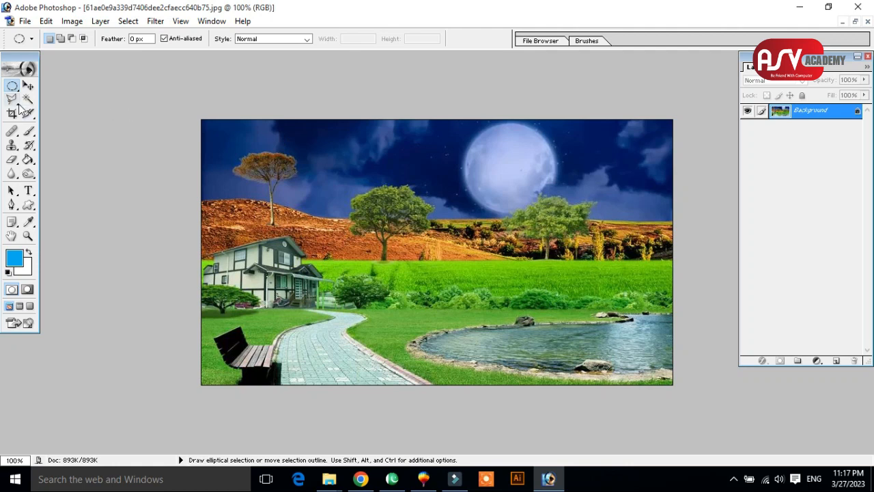
drag(13, 86, 39, 101)
double_click(859, 115)
click(525, 219)
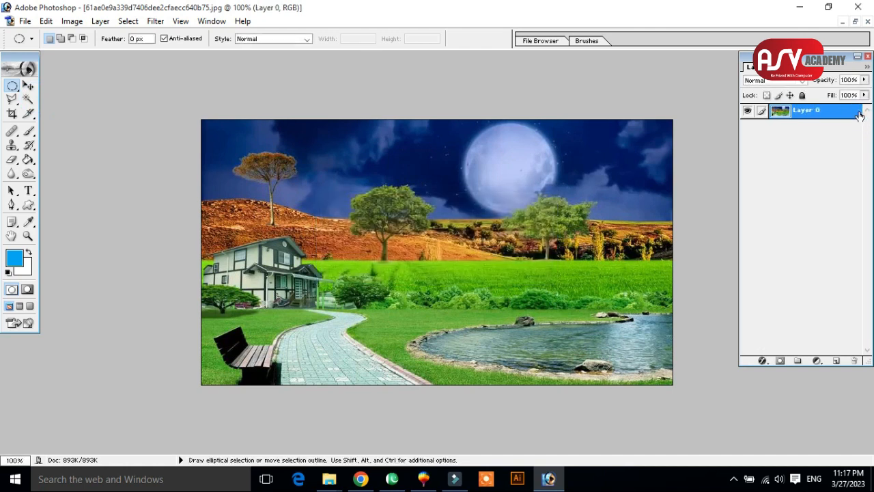
Try deleting a large circular area in the middle of the landscape, then undo the deletion.
drag(324, 162, 539, 360)
key(Delete)
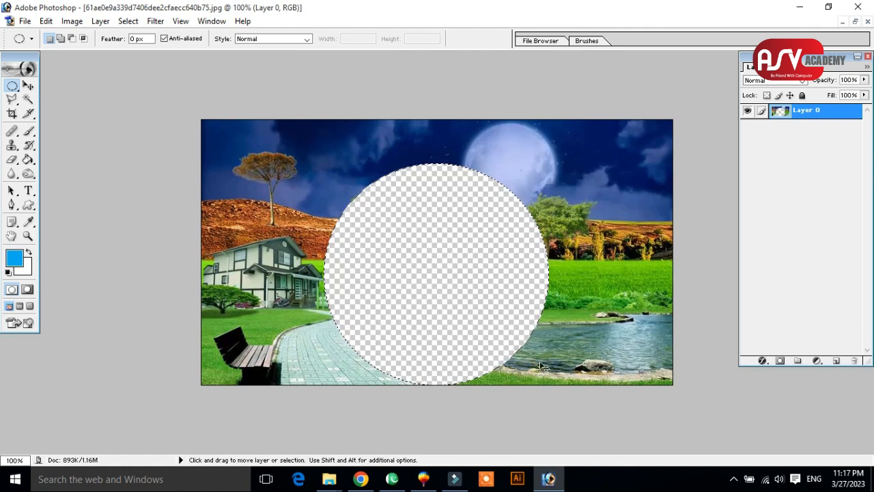
key(ctrl+z)
Select a circular area around the house and try deleting its contents, then undo the deletion.
click(366, 342)
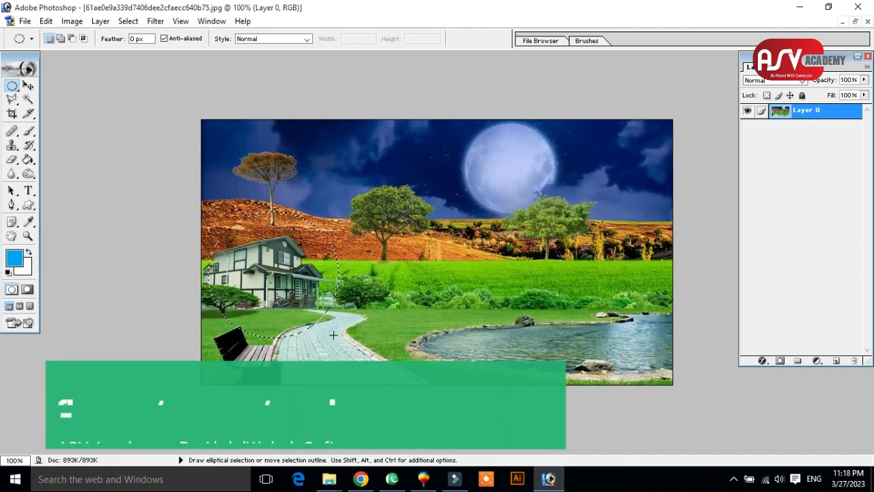
key(Delete)
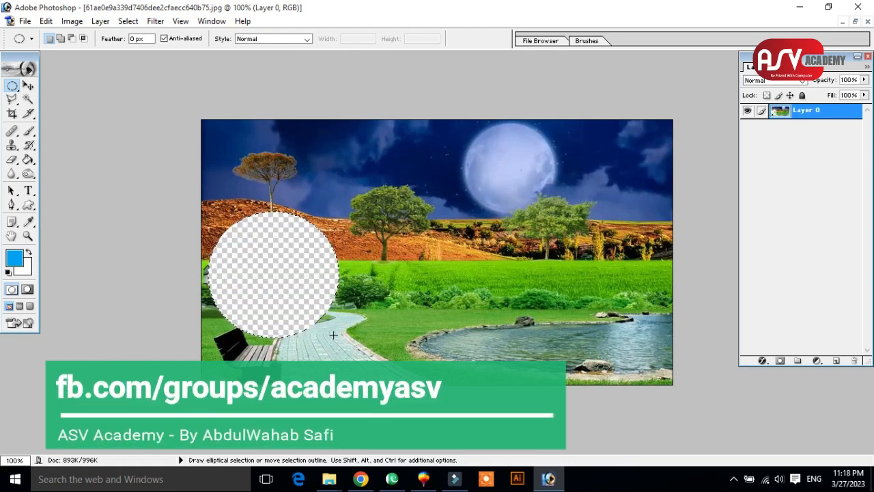
key(ctrl+z)
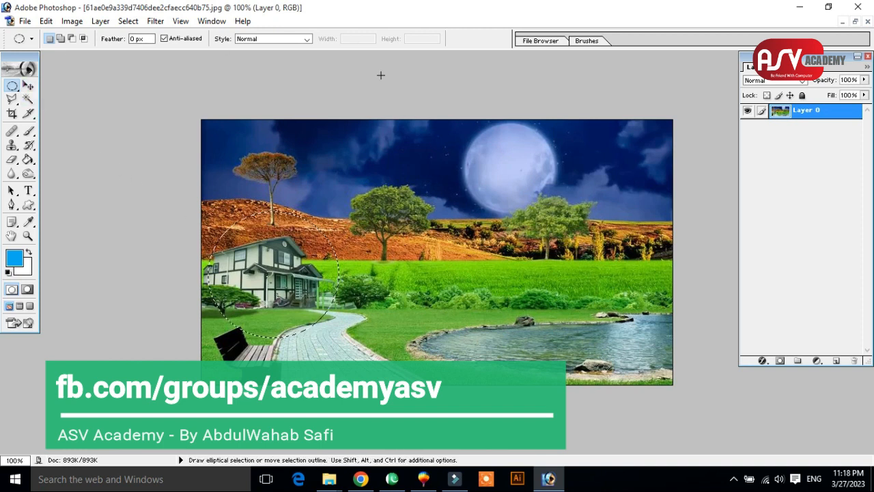
Try moving the circular house selection up beside the moon, then try deleting it, undoing each change.
click(27, 85)
drag(299, 255, 488, 178)
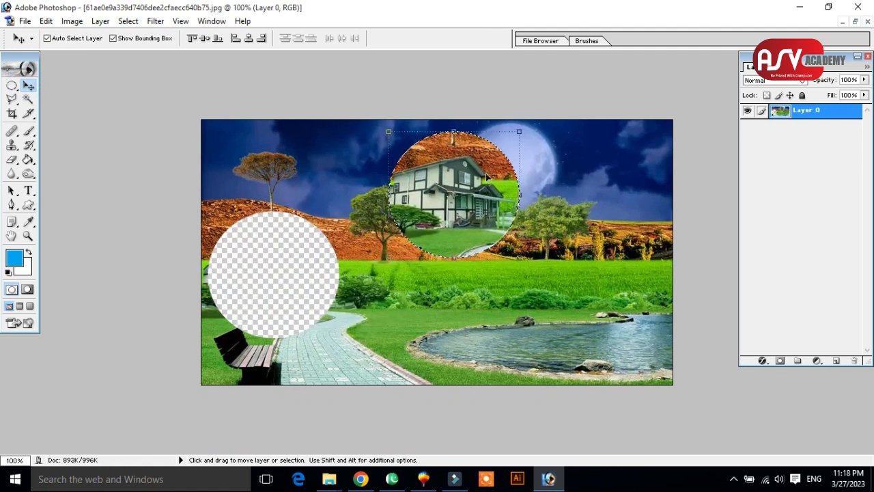
key(ctrl+z)
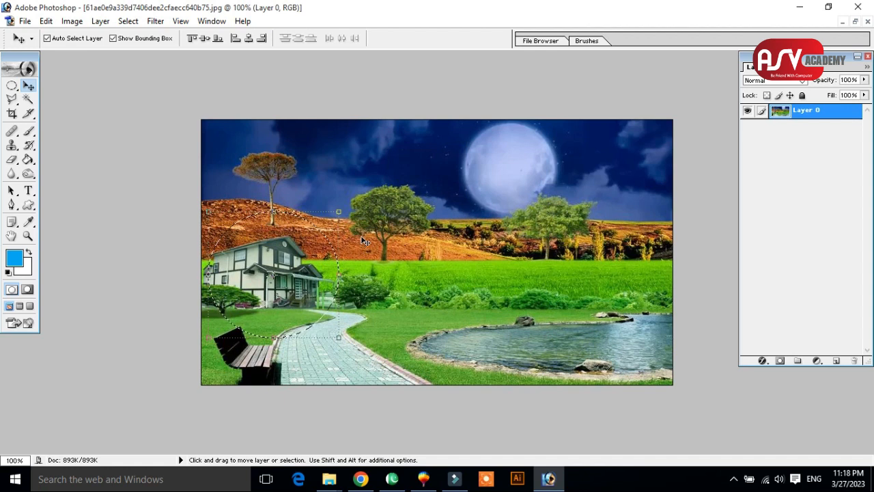
key(Delete)
key(ctrl+z)
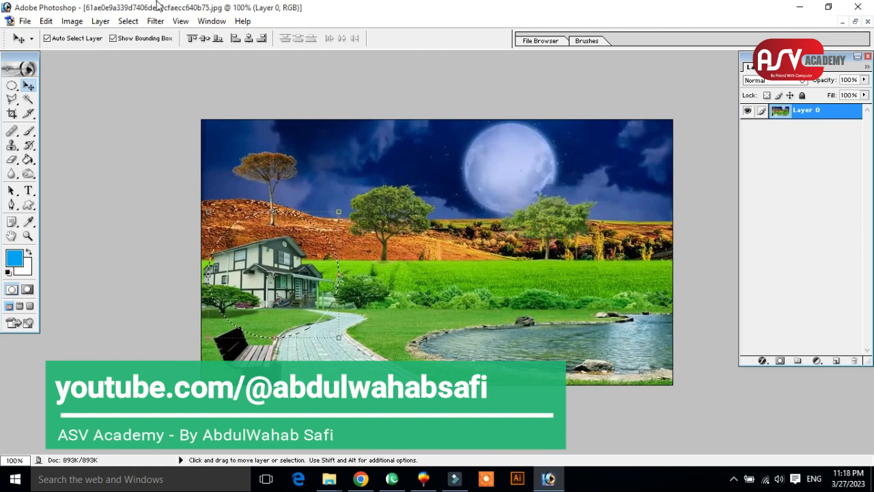
Invert the selection and delete everything outside the circle around the house.
click(130, 22)
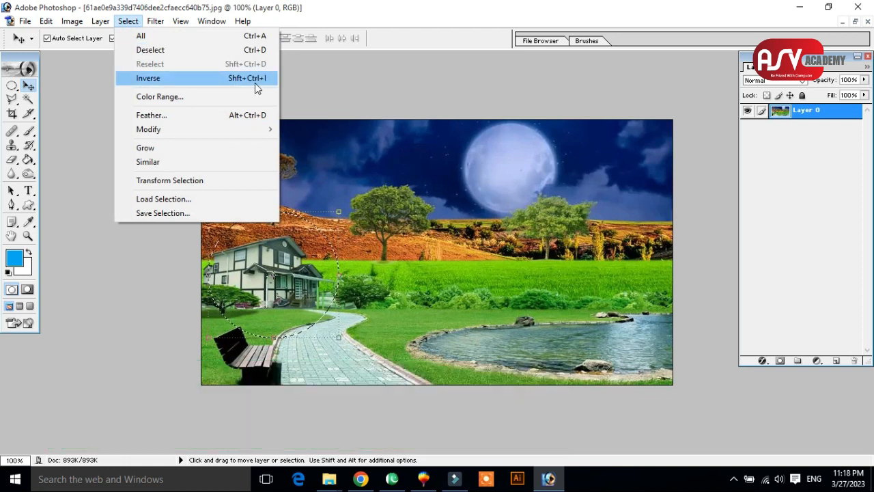
click(254, 79)
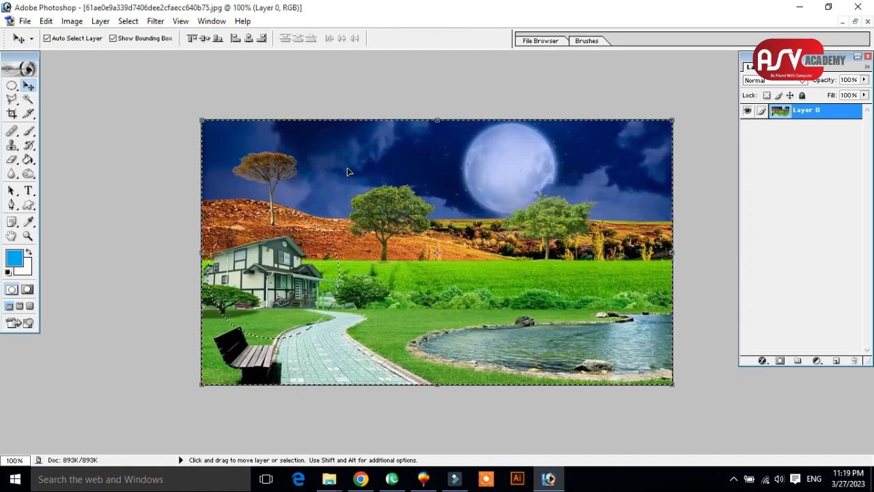
key(Delete)
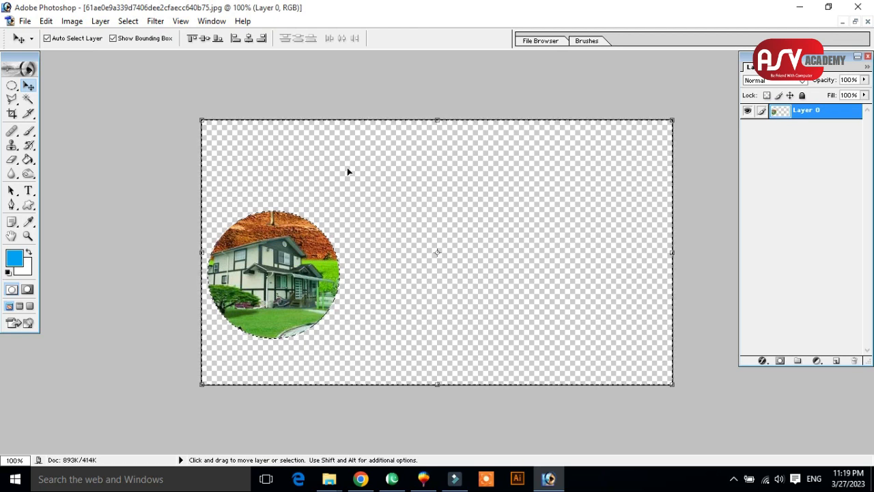
Inspect the edge of the circular house cut-out up close, then undo the deletion and clear the selection.
click(28, 235)
drag(251, 205, 398, 342)
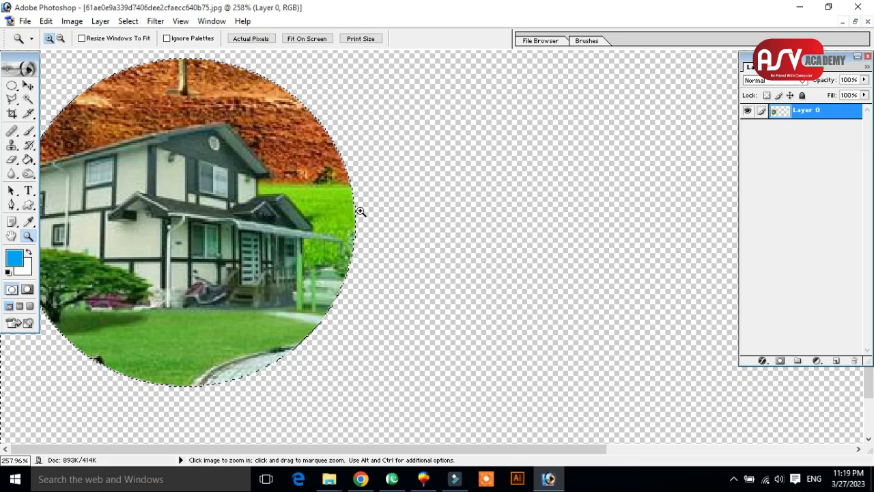
alt+click(323, 220)
alt+click(324, 220)
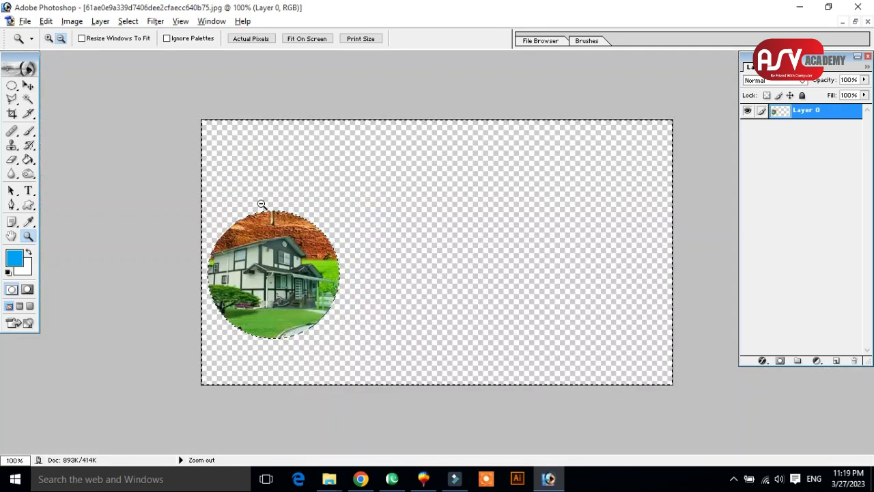
key(ctrl+z)
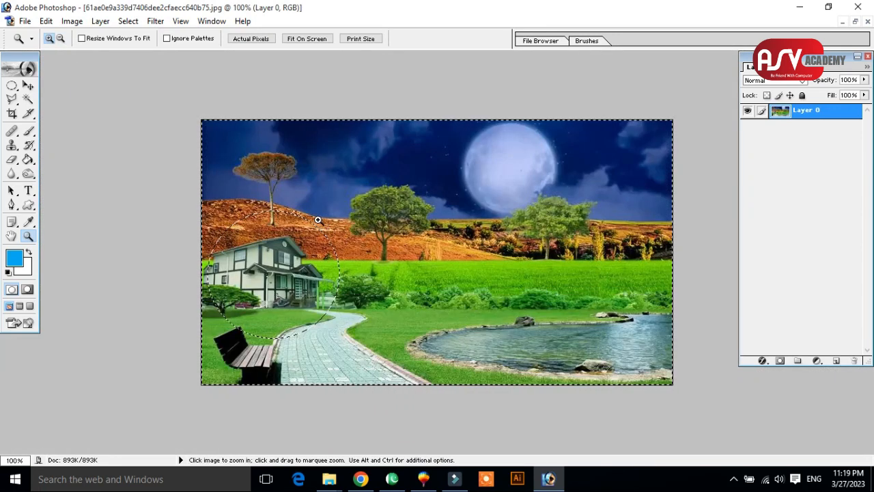
key(ctrl+d)
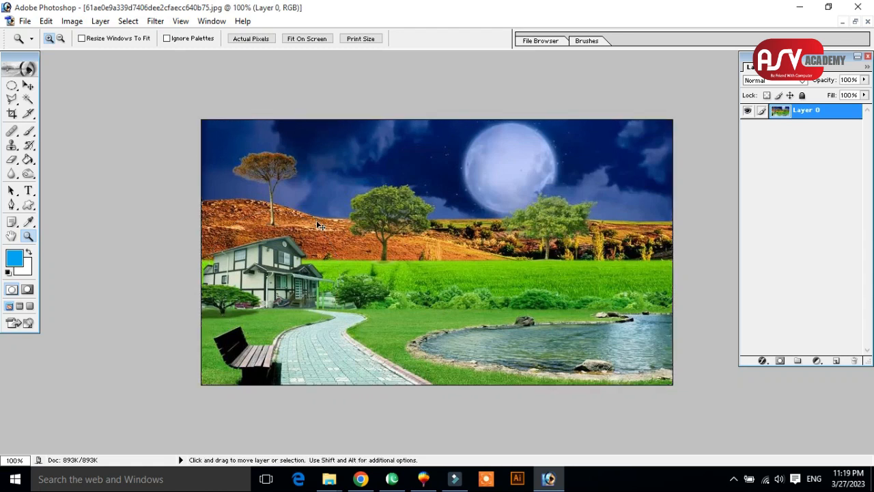
Set the Elliptical Marquee feather to 10 px and select a circular area around the house.
click(27, 85)
drag(12, 86, 41, 106)
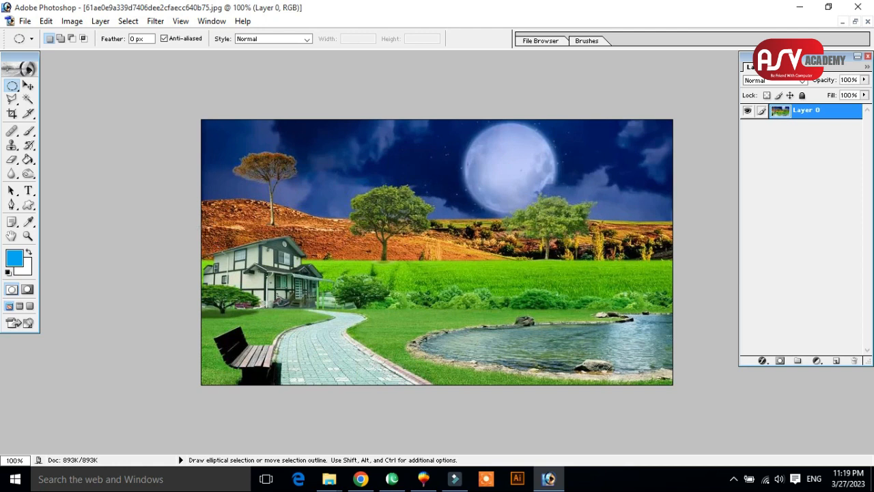
drag(205, 231, 341, 354)
click(341, 354)
click(203, 205)
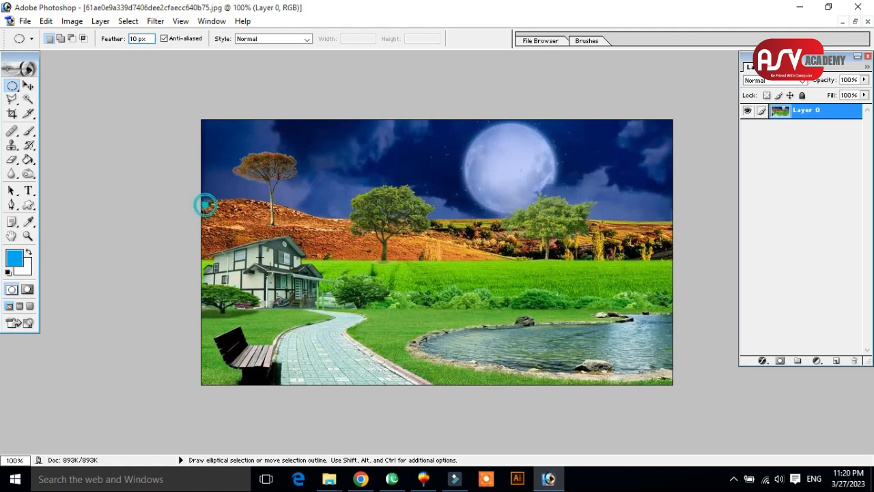
drag(342, 330, 205, 203)
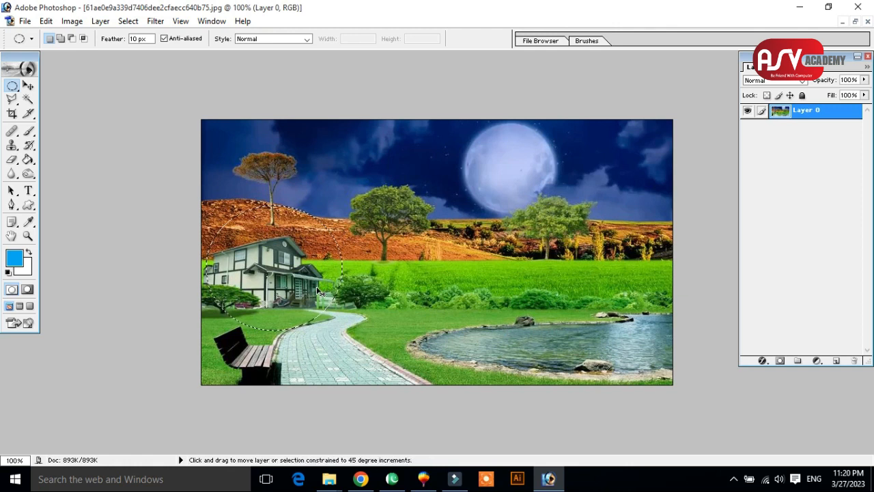
Invert the feathered selection and delete everything outside the circle around the house.
key(ctrl+shift+i)
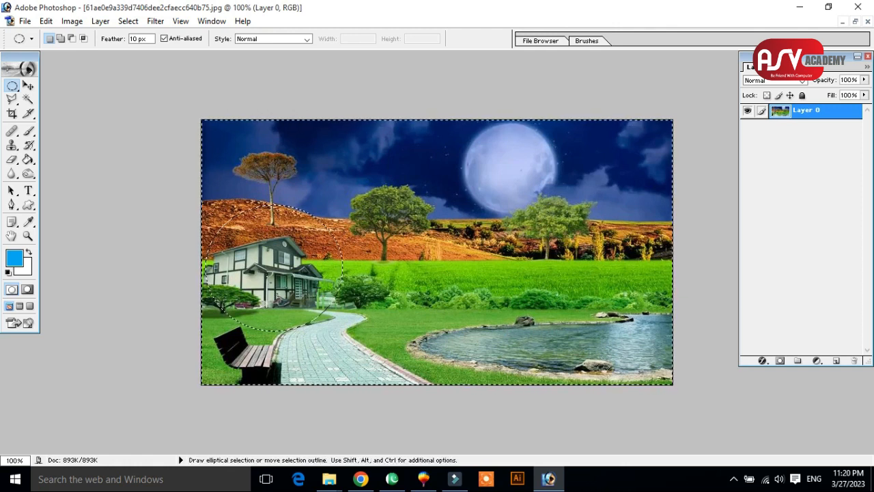
key(Delete)
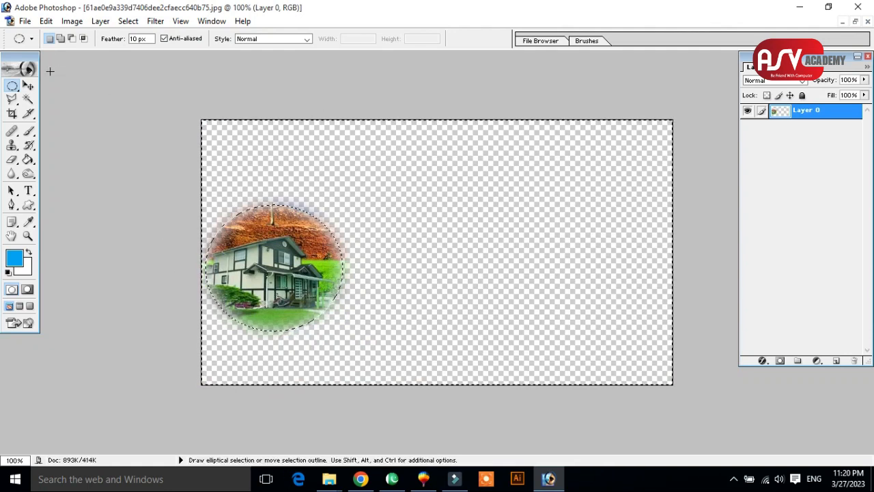
Move the soft-edged house cut-out to the middle of the canvas and scale it to 103.3%.
click(28, 85)
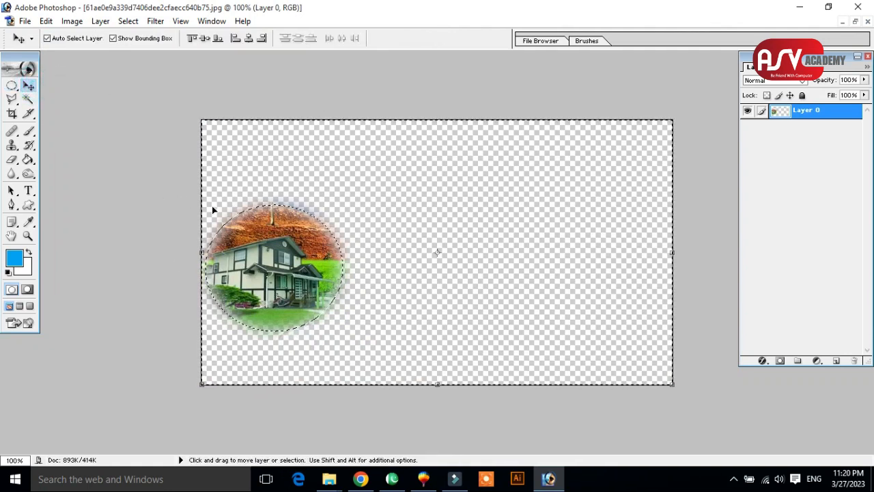
drag(262, 236, 413, 221)
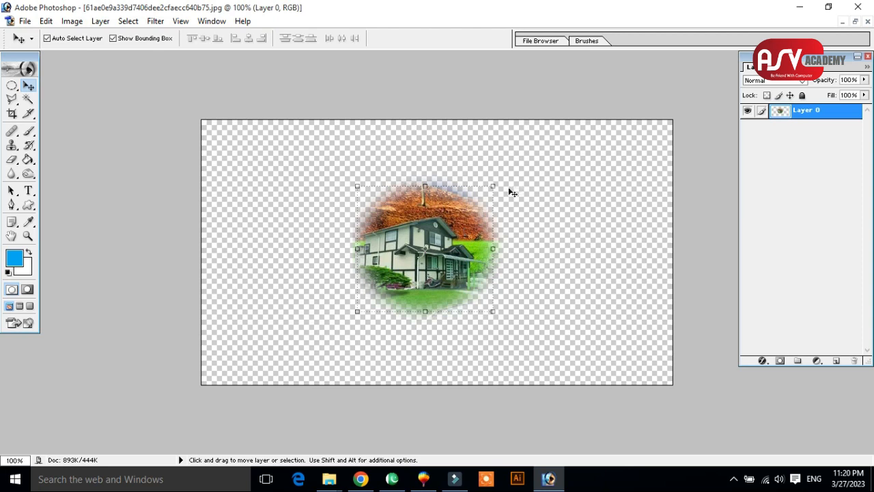
mouse_move(493, 186)
mouse_down()
mouse_move(546, 134)
mouse_move(512, 182)
mouse_move(493, 183)
mouse_up()
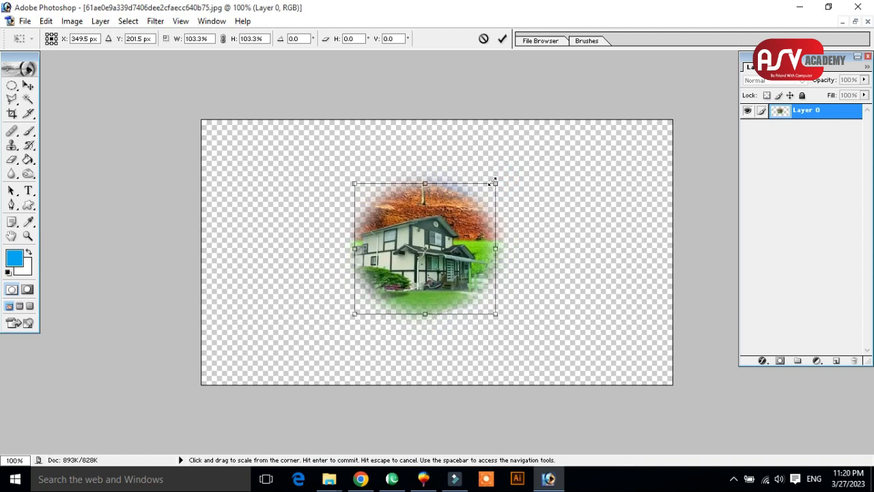
Undo the cut-out's move, scaling and deletion step by step to restore the full landscape.
key(ctrl+alt+z)
key(ctrl+alt+z)
key(ctrl+alt+z)
key(ctrl+alt+z)
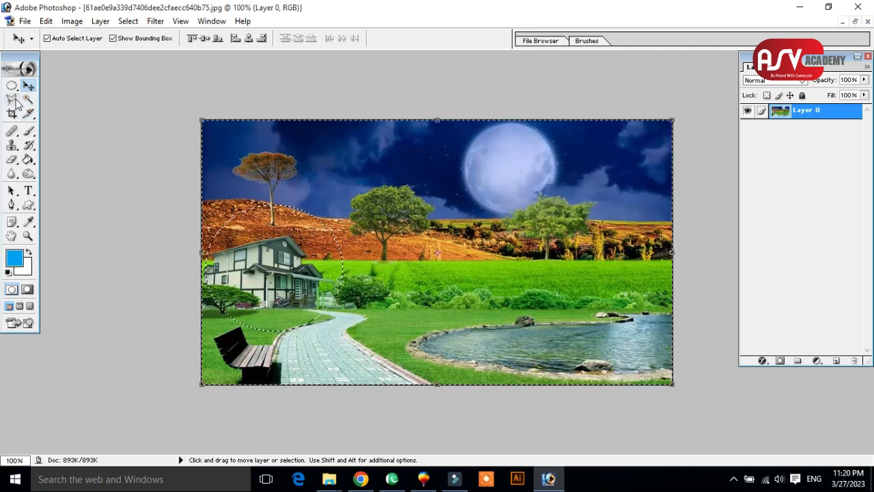
Switch to the Polygonal Lasso tool and invert the selection back to the circle around the house.
click(12, 99)
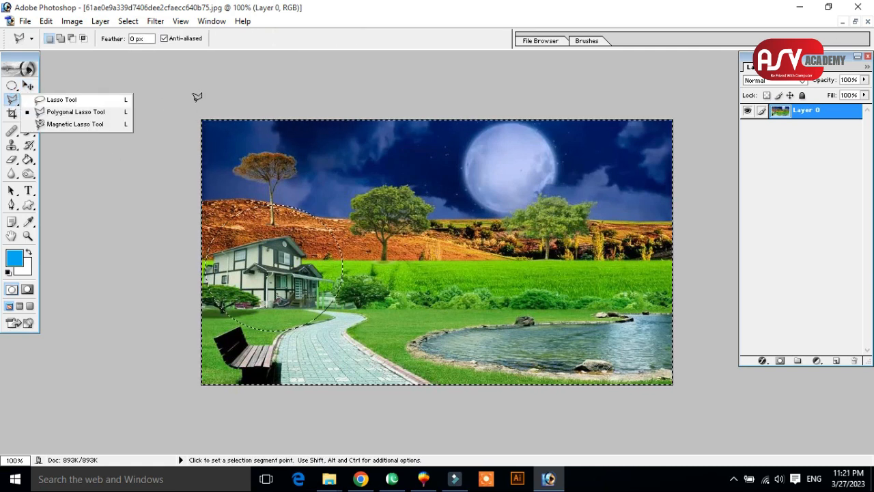
click(823, 114)
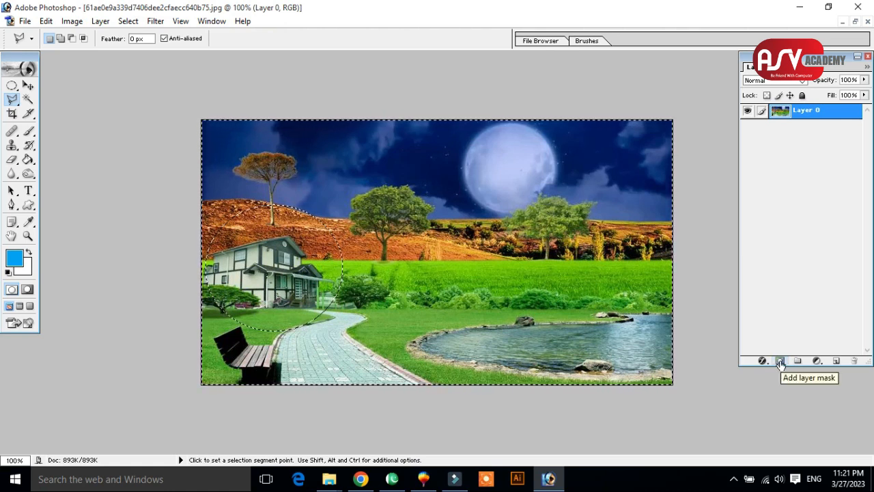
click(779, 362)
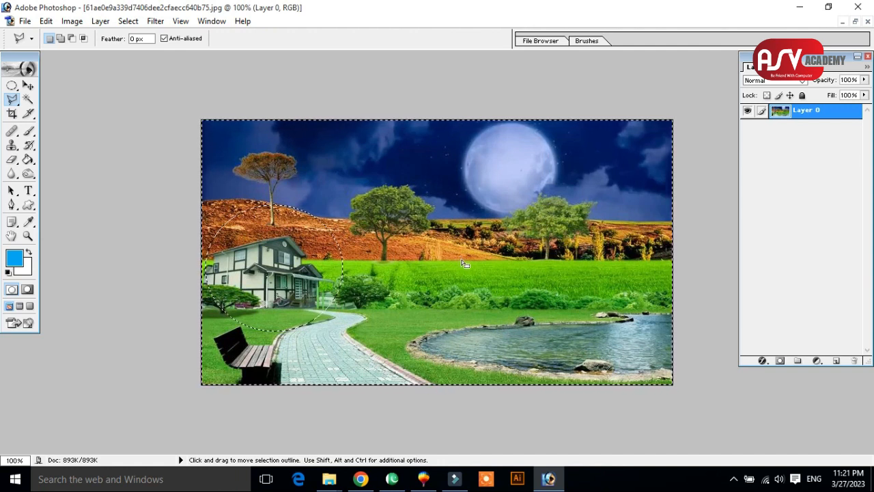
key(ctrl+shift)
key(ctrl+shift+i)
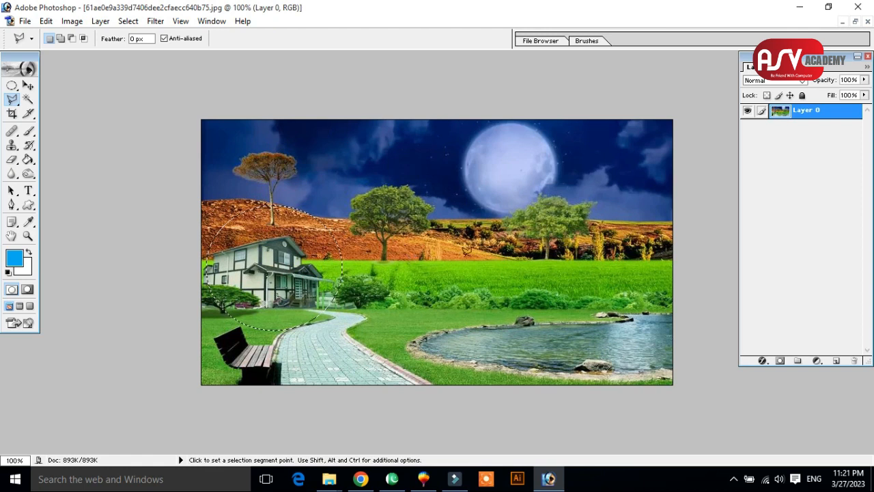
Add a layer mask from the circular selection around the house and switch to the Move tool.
click(780, 360)
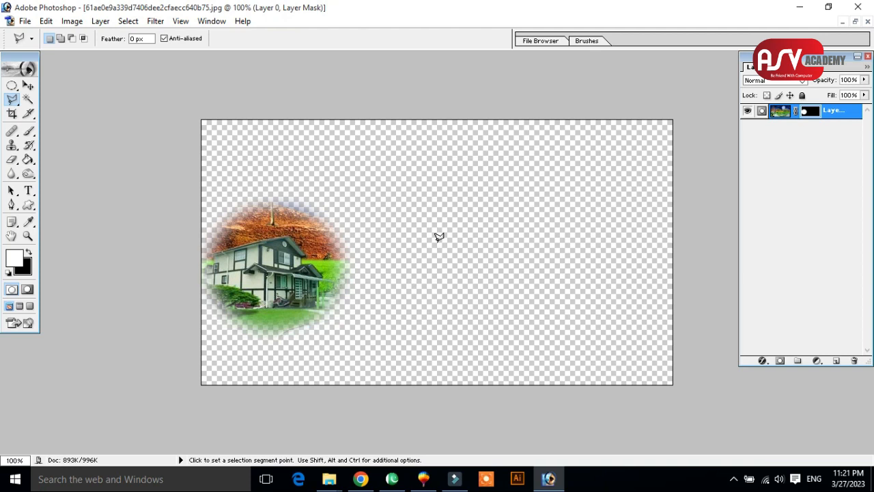
click(29, 85)
drag(311, 211, 296, 233)
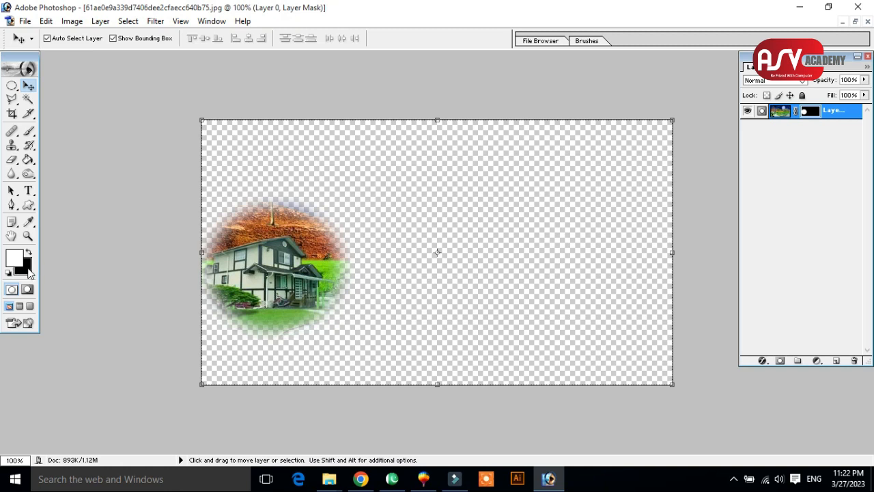
Select the Brush tool and set its master diameter to 116 px.
click(29, 131)
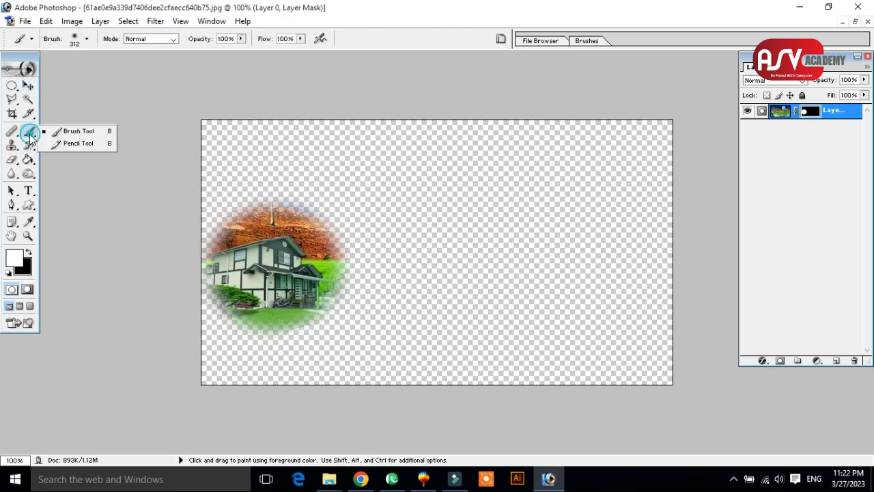
click(55, 134)
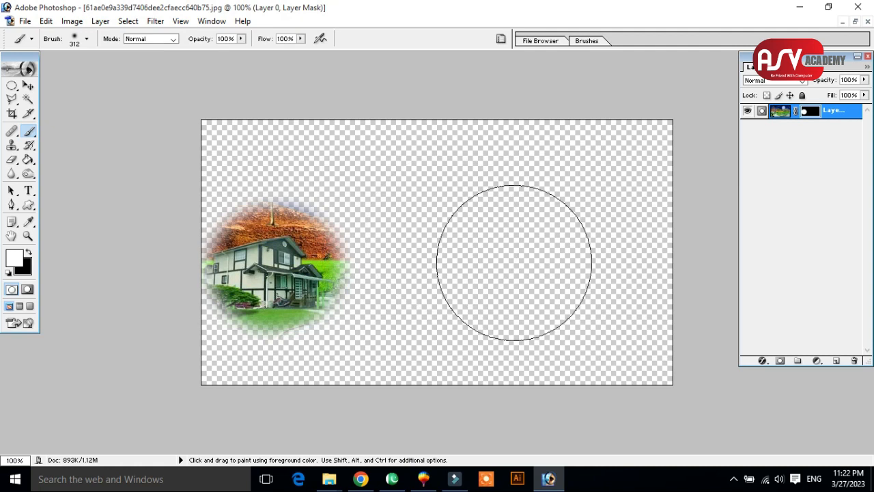
right_click(504, 235)
drag(598, 260, 588, 259)
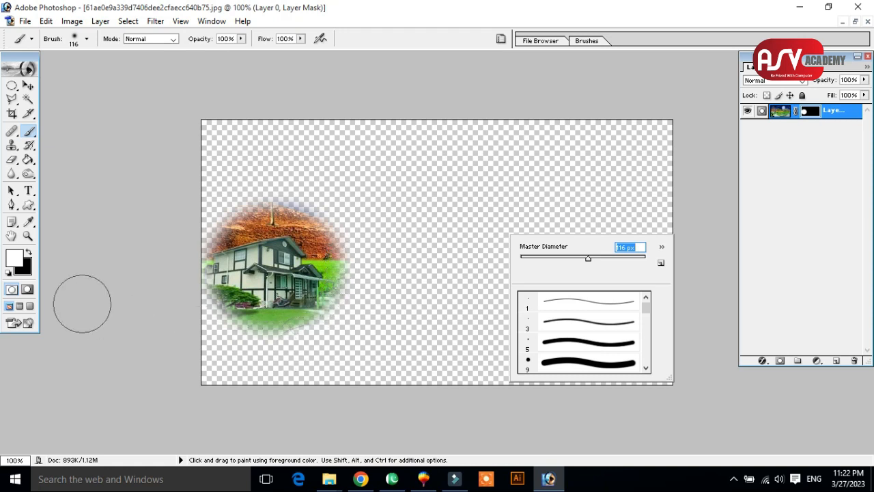
click(31, 132)
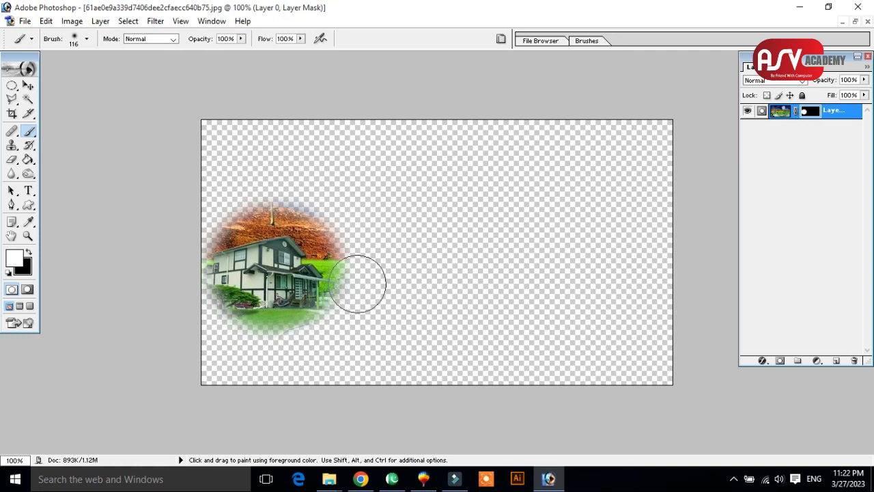
Paint white on the layer mask to reveal the landscape around the house, and undo the painting.
mouse_move(324, 318)
mouse_down()
mouse_move(355, 290)
mouse_move(398, 288)
mouse_move(366, 290)
mouse_move(402, 270)
mouse_move(401, 226)
mouse_move(379, 228)
mouse_move(417, 299)
mouse_move(384, 204)
mouse_move(522, 194)
mouse_move(391, 239)
mouse_move(275, 193)
mouse_move(251, 167)
mouse_move(319, 145)
mouse_move(295, 162)
mouse_move(270, 208)
mouse_move(203, 240)
mouse_move(291, 140)
mouse_move(359, 176)
mouse_move(404, 129)
mouse_move(386, 140)
mouse_move(451, 144)
mouse_move(466, 177)
mouse_up()
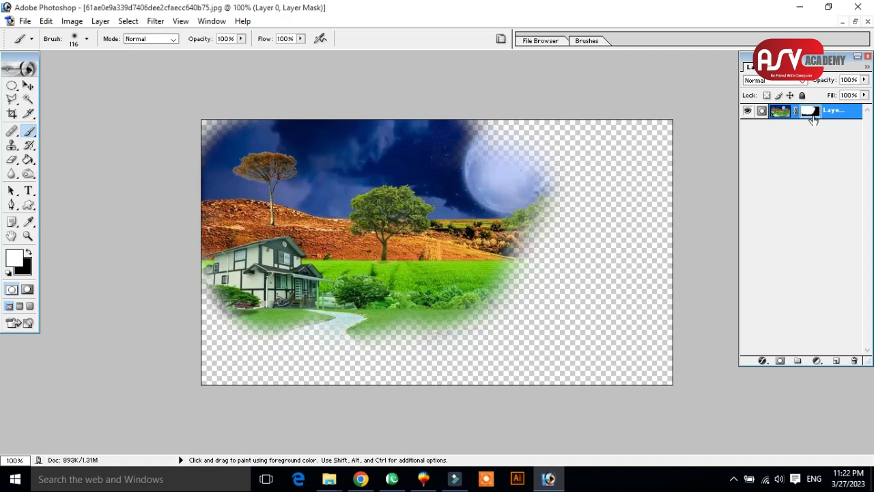
key(ctrl+z)
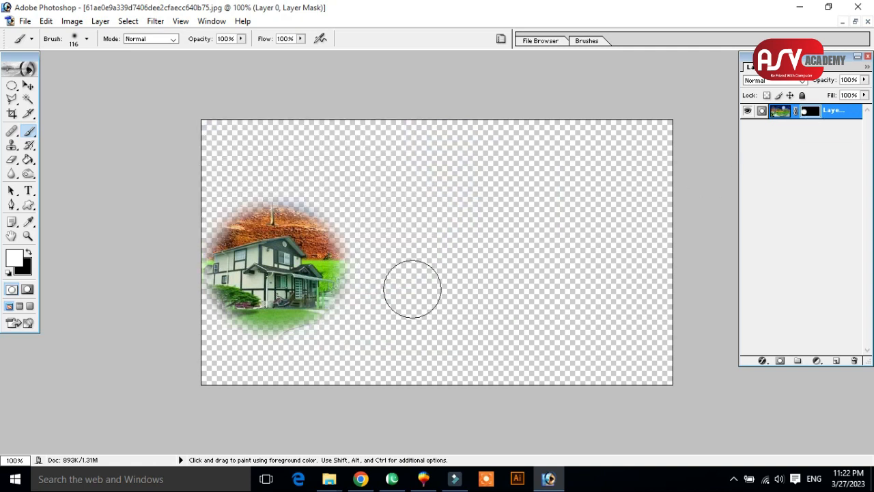
Paint the mask black over the house circle and white over the moon and sky to reveal that area.
click(27, 253)
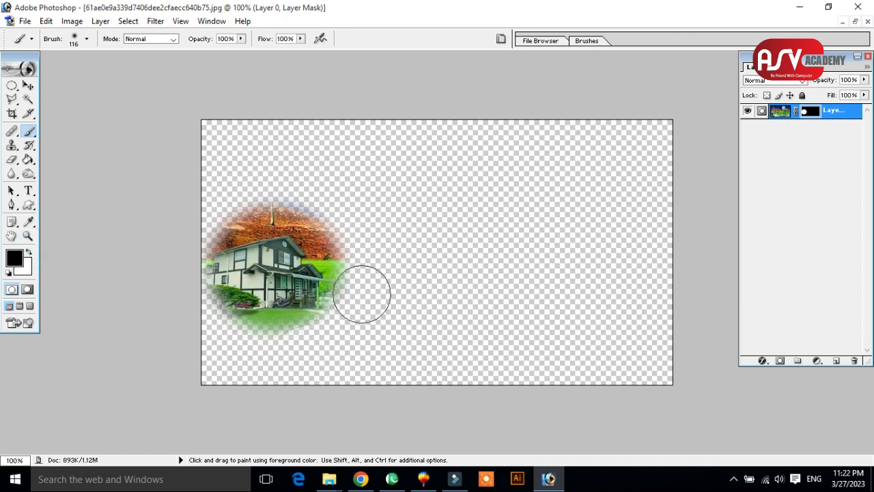
mouse_move(317, 333)
mouse_down()
mouse_move(230, 335)
mouse_move(339, 337)
mouse_move(348, 234)
mouse_move(308, 206)
mouse_move(195, 260)
mouse_move(253, 306)
mouse_move(269, 273)
mouse_move(306, 248)
mouse_move(247, 226)
mouse_up()
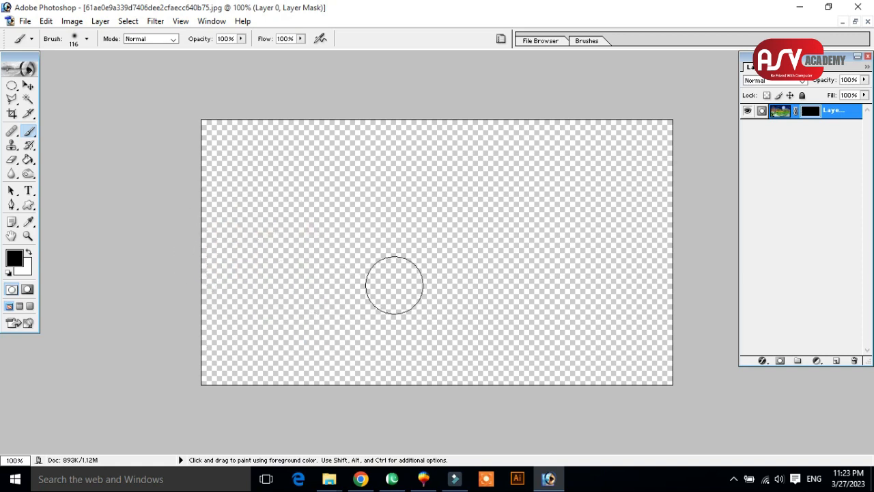
click(28, 254)
mouse_move(572, 156)
mouse_down()
mouse_move(590, 203)
mouse_move(552, 146)
mouse_move(532, 185)
mouse_move(655, 140)
mouse_move(639, 125)
mouse_move(599, 151)
mouse_move(644, 203)
mouse_move(538, 116)
mouse_move(565, 180)
mouse_move(682, 248)
mouse_move(587, 139)
mouse_move(686, 188)
mouse_move(423, 86)
mouse_move(673, 250)
mouse_move(499, 151)
mouse_move(431, 110)
mouse_up()
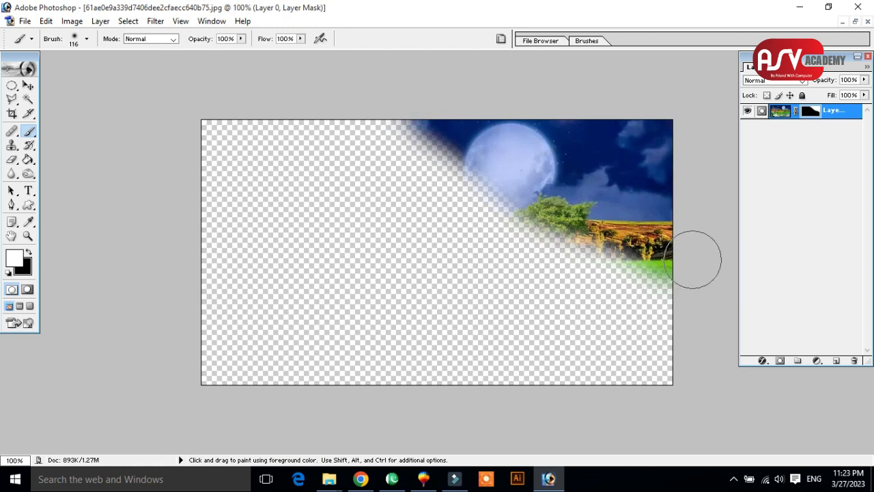
Undo the black and white mask painting to restore the soft-edged house circle.
key(ctrl+z)
key(ctrl+alt+z)
key(ctrl+alt+z)
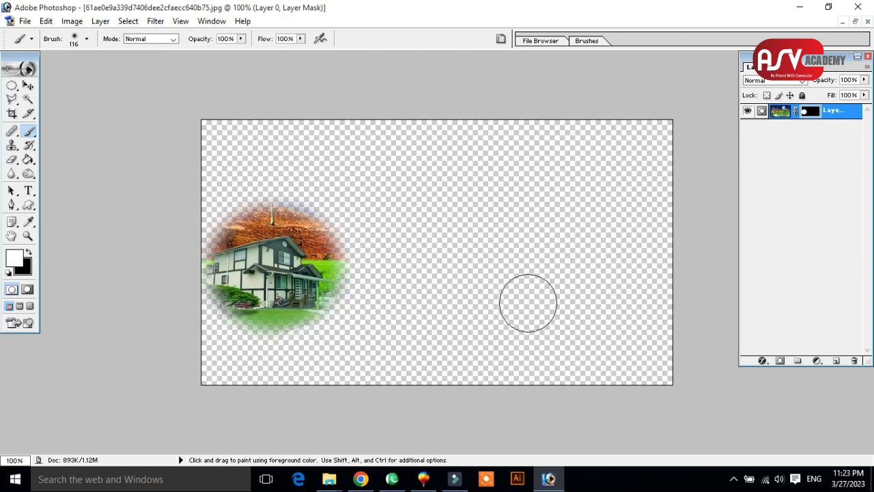
Minimize the landscape document and the Photoshop window to get to the Class 4 folder.
click(855, 21)
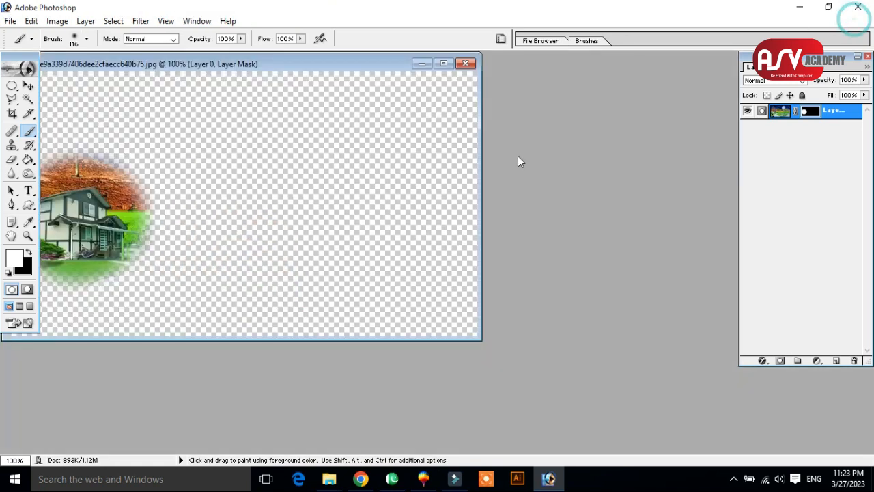
click(419, 64)
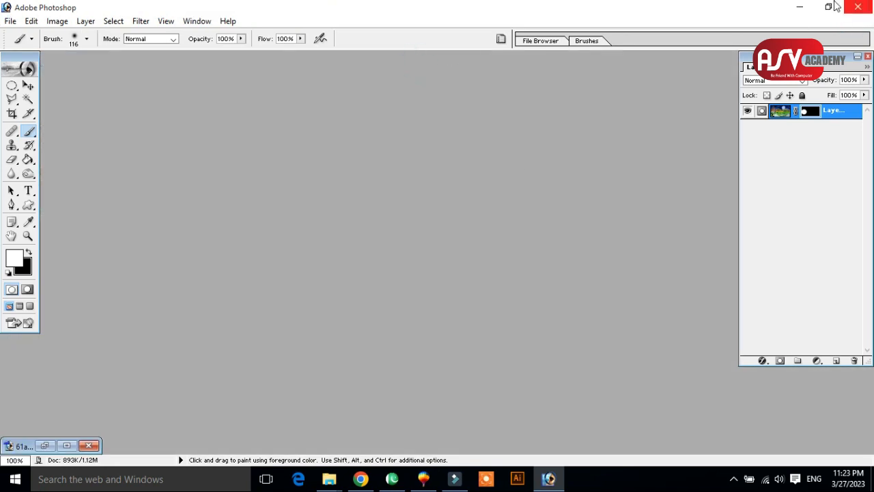
click(799, 6)
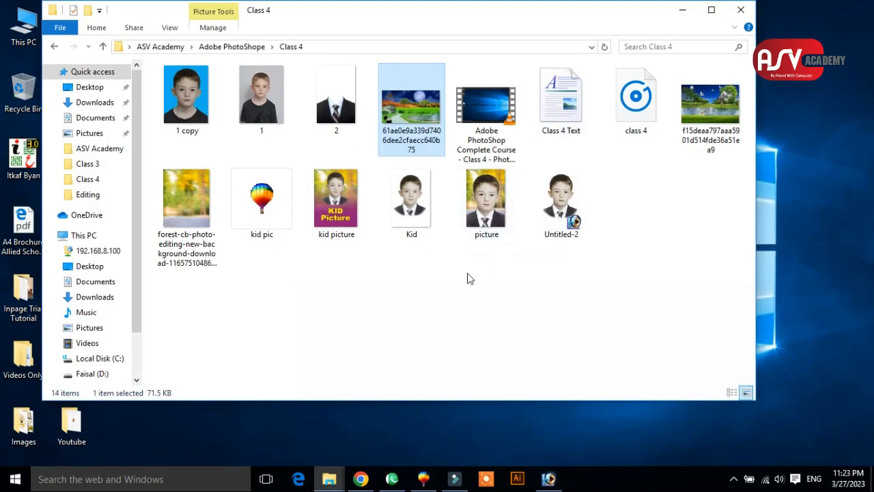
Open picture 1 from the Class 4 folder in Photoshop, accept the profile mismatch dialog and maximize its document window.
click(464, 277)
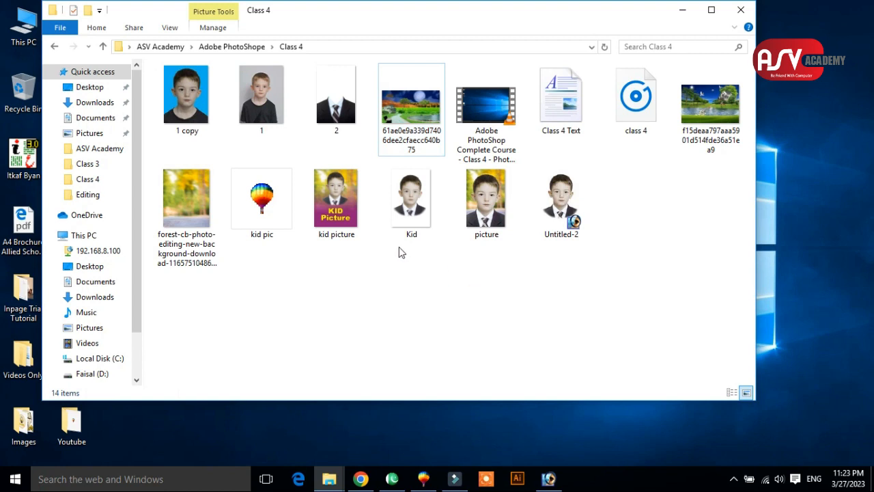
click(265, 112)
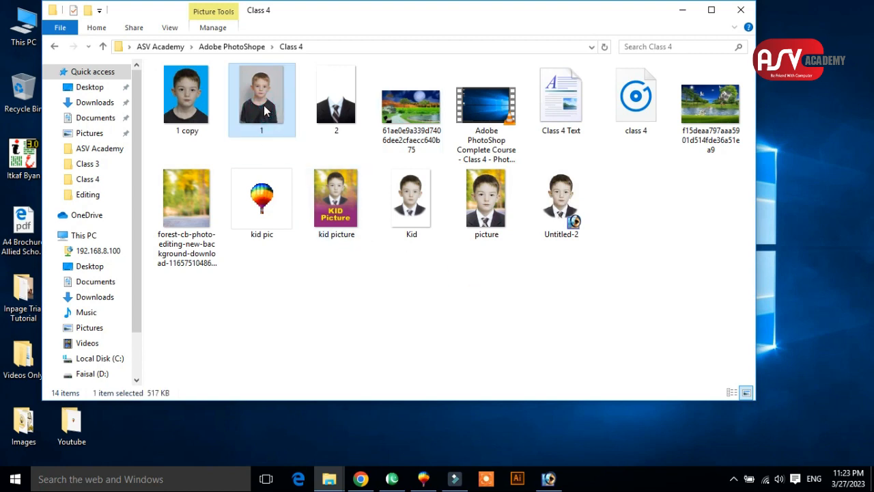
drag(266, 112, 398, 306)
click(486, 312)
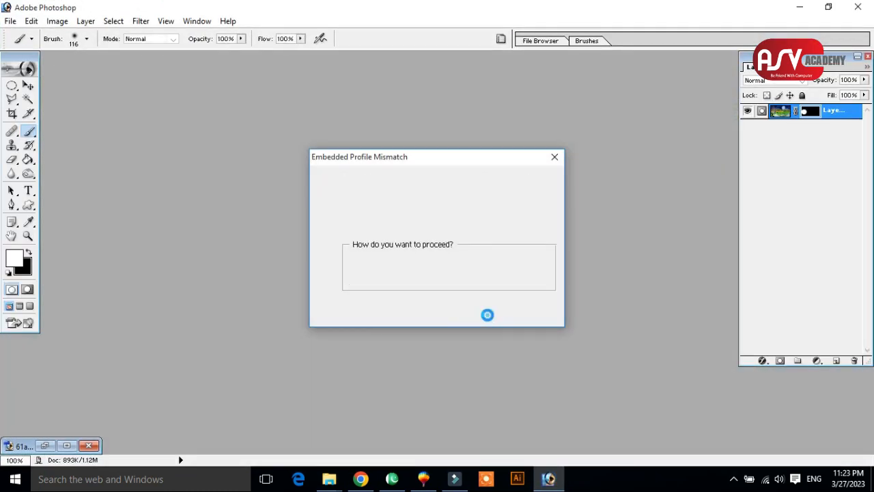
drag(153, 72, 346, 72)
click(402, 71)
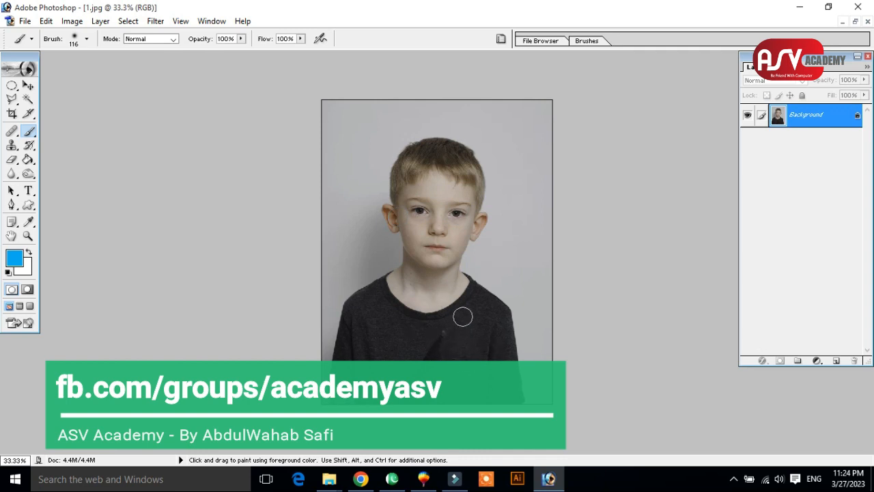
Convert the locked Background of the boy's photo into an editable layer named Layer 0.
double_click(857, 120)
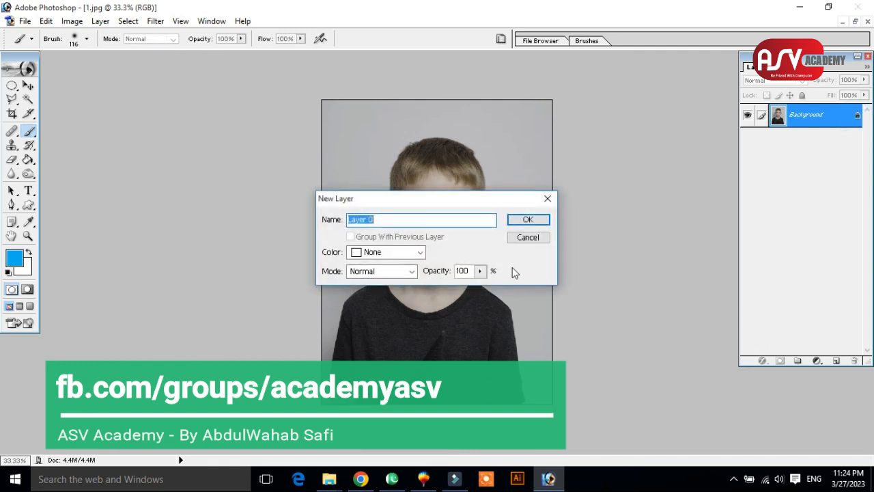
click(528, 219)
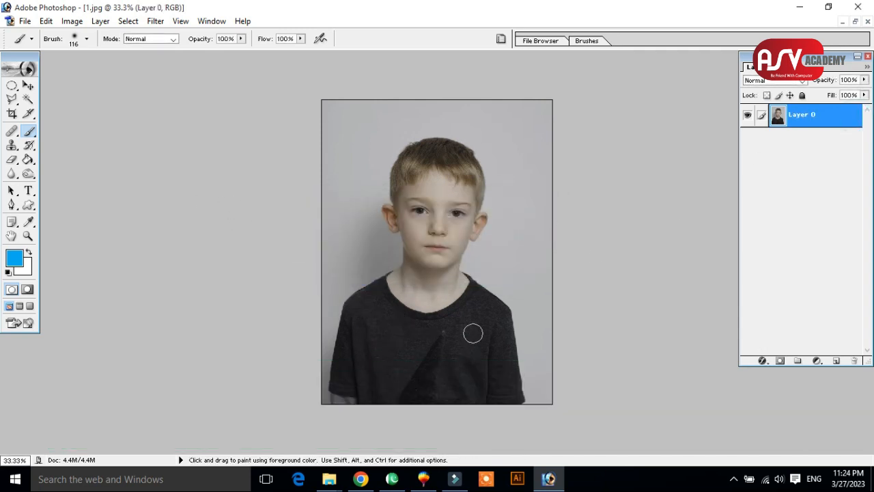
Select the boy's dark shirt with the Magic Wand at tolerance 15, adding the missed areas to the selection.
click(29, 100)
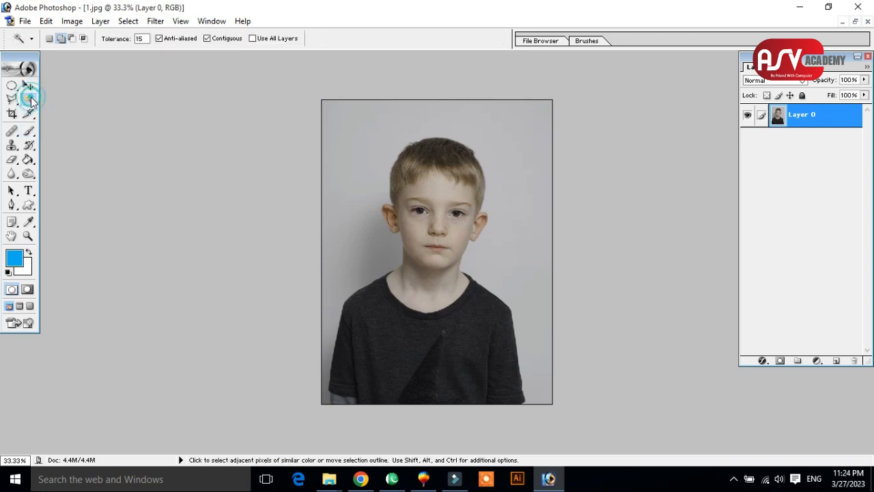
click(15, 100)
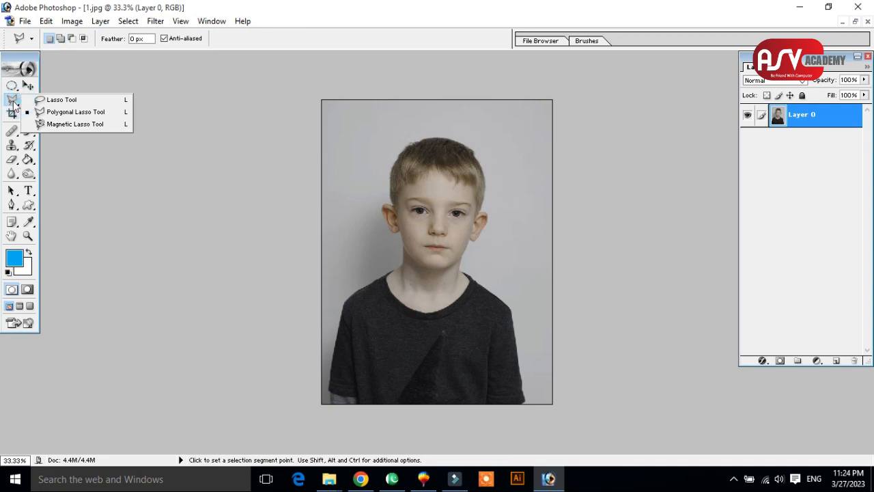
click(28, 100)
click(421, 335)
shift+click(472, 336)
click(415, 335)
click(396, 361)
click(366, 351)
click(342, 399)
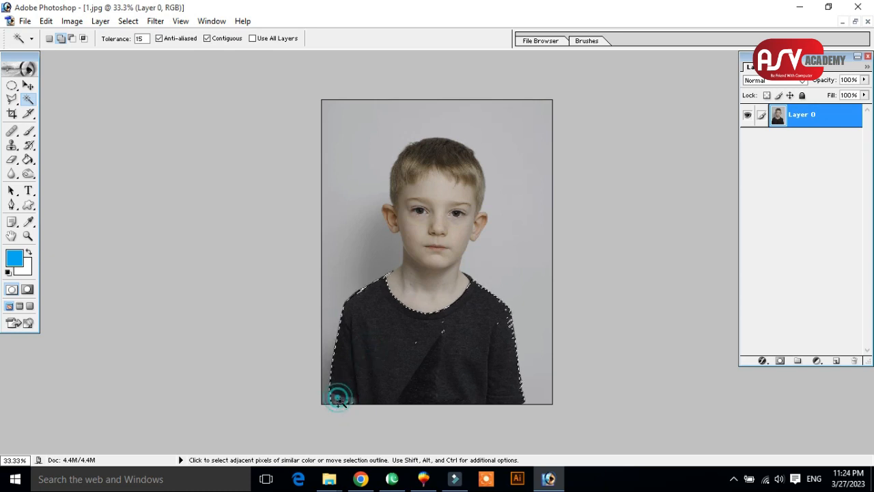
click(447, 379)
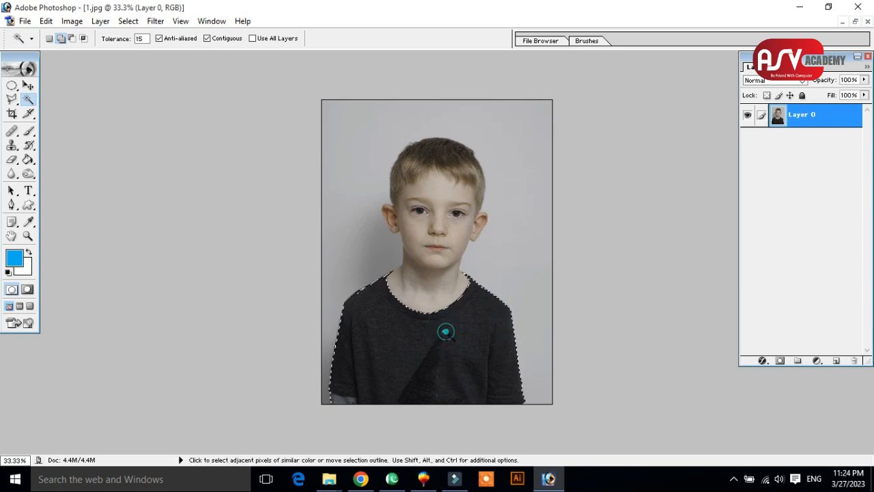
Switch to the Polygonal Lasso, undo the loss of the shirt selection and set the tool to add to the selection.
click(12, 99)
key(ctrl+d)
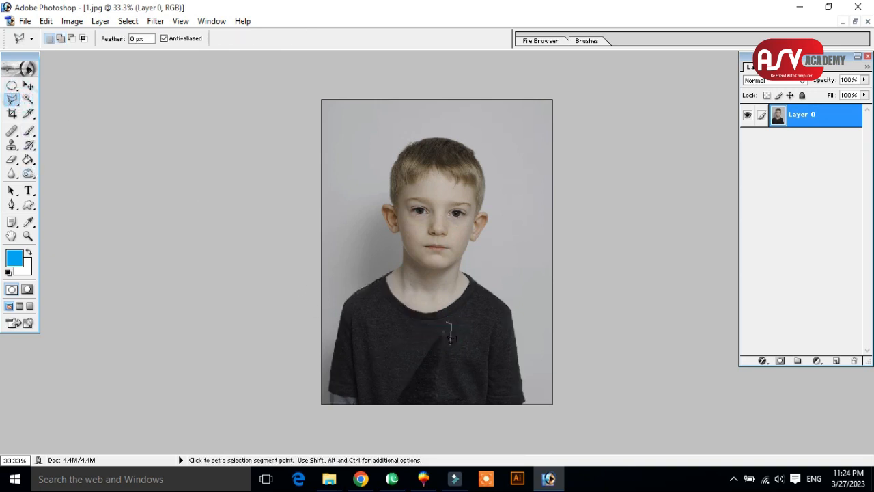
click(426, 334)
key(ctrl+z)
key(ctrl+alt+z)
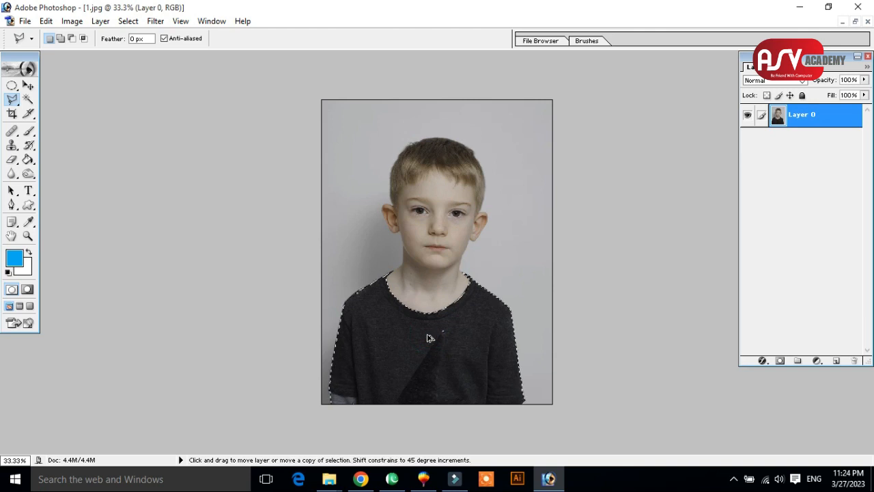
click(60, 39)
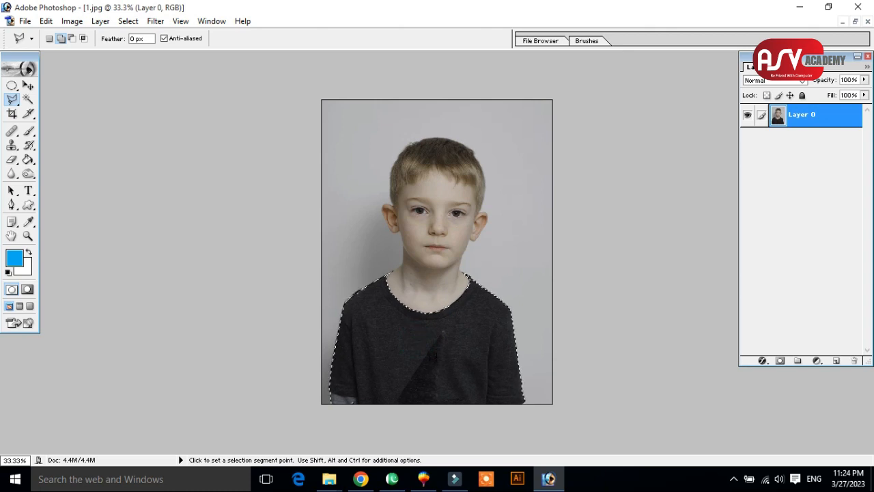
Move the selected shirt up over the boy's face with the Move tool, and undo the move.
click(28, 85)
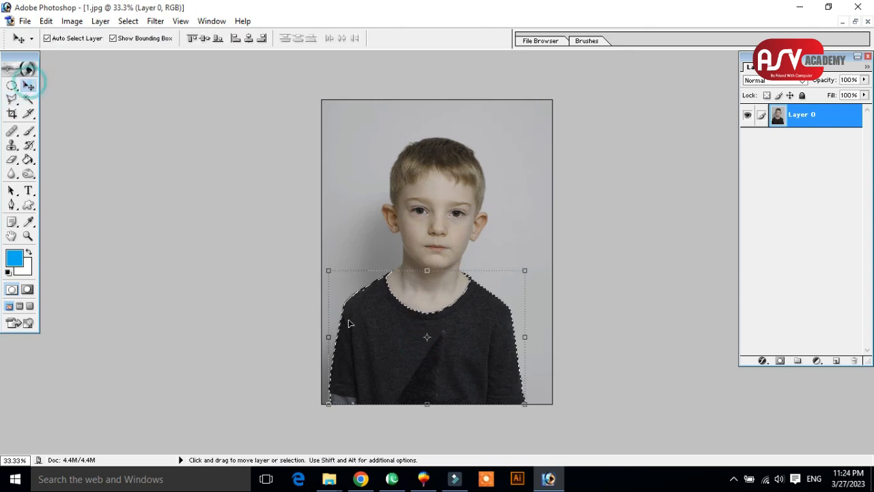
drag(361, 340, 425, 273)
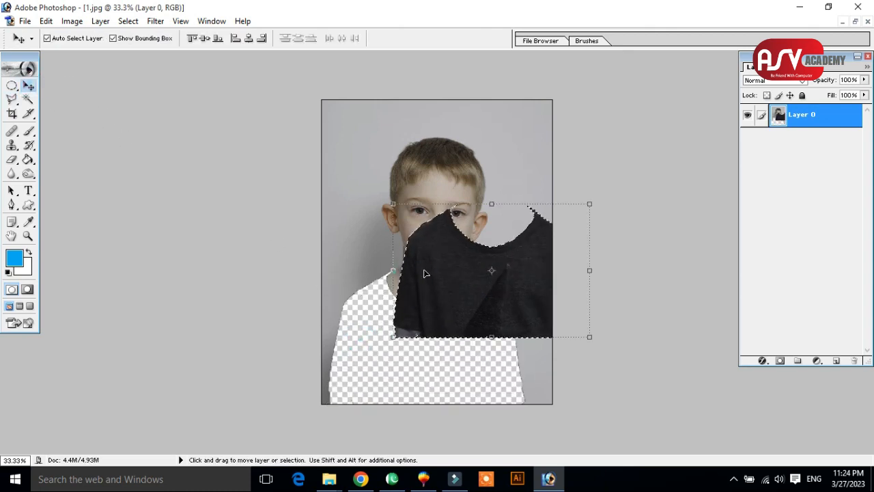
key(ctrl+z)
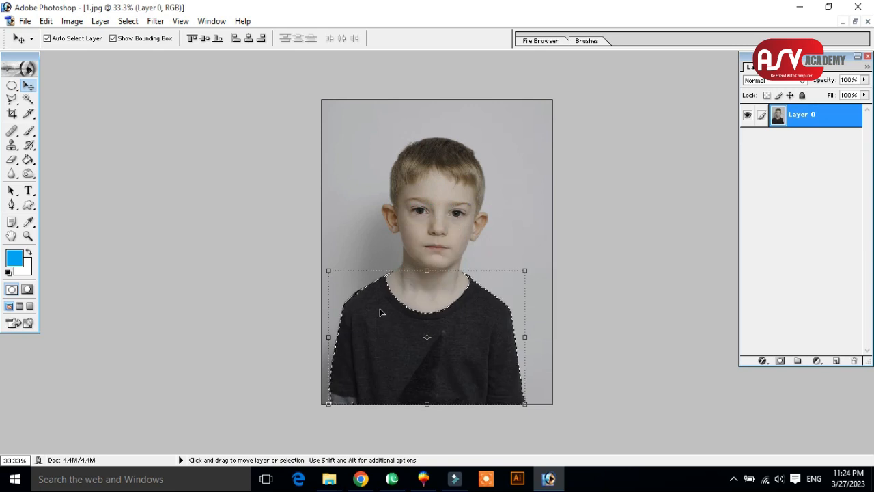
Try a hue shift of +180 on the boy's selected shirt with Hue/Saturation.
click(73, 21)
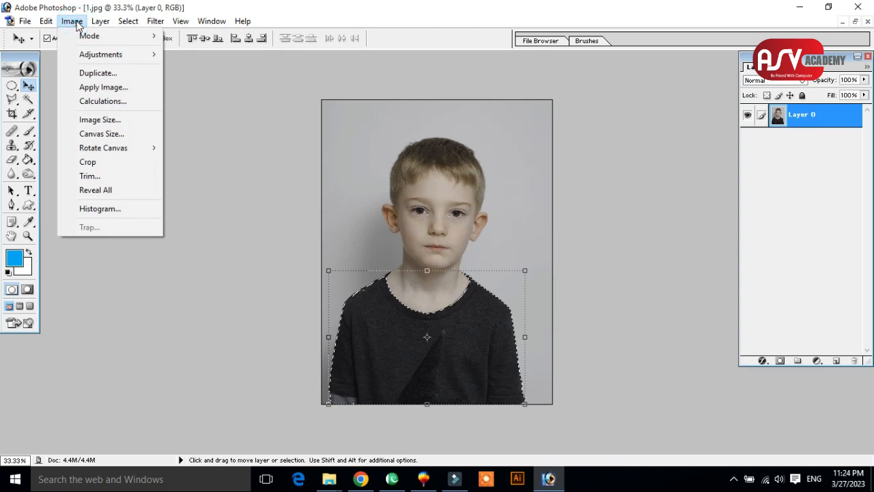
click(92, 36)
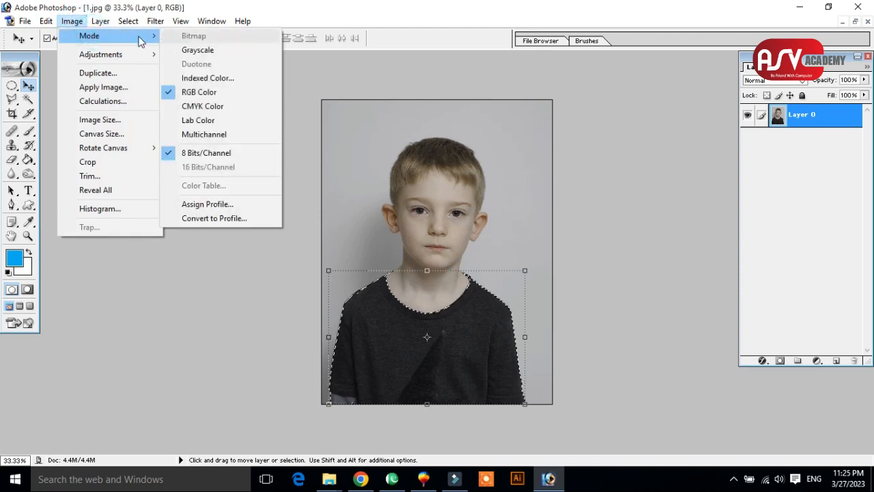
mouse_move(114, 54)
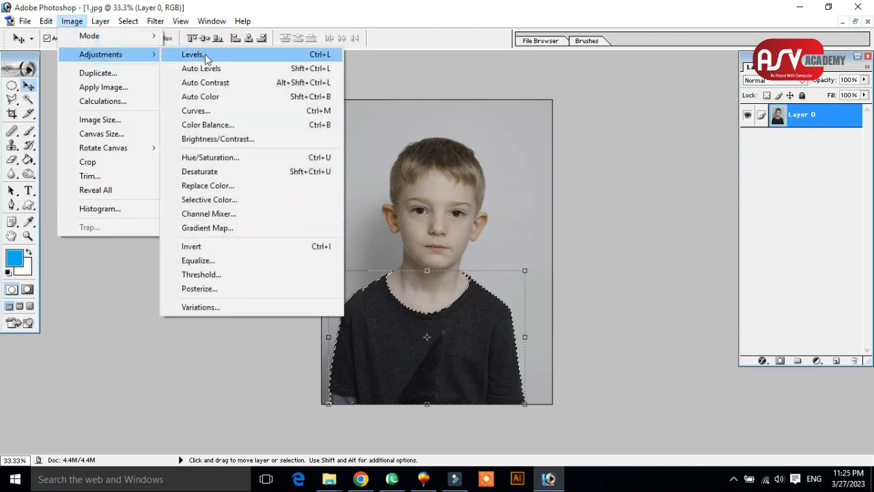
click(210, 157)
drag(385, 164, 588, 161)
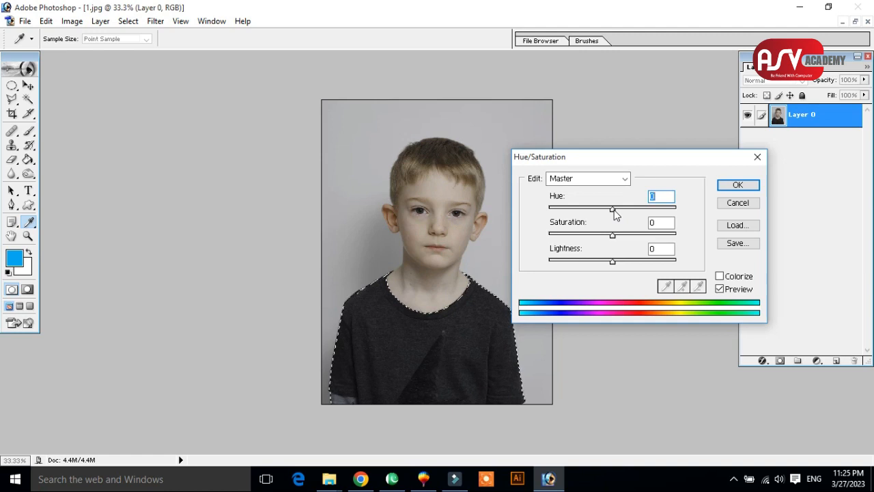
click(596, 179)
click(596, 182)
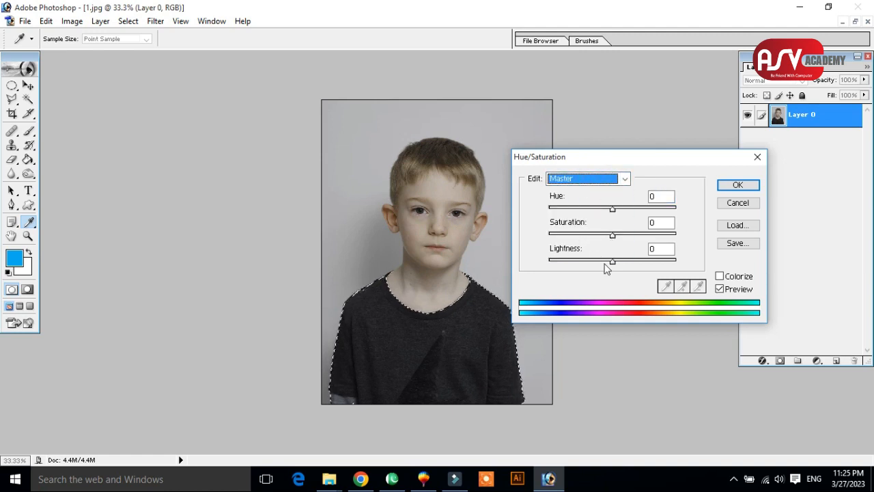
drag(614, 213, 677, 214)
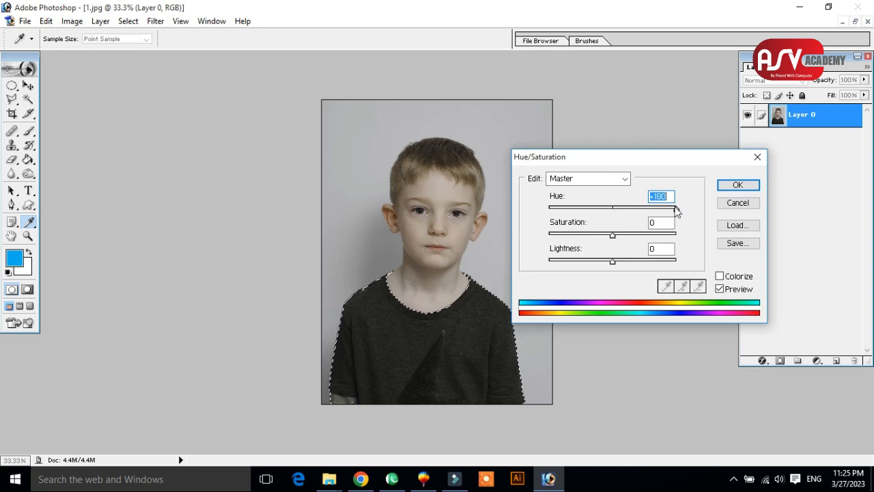
click(737, 186)
Switch to the house image with the masked circle, maximize its window and activate the Magic Wand.
click(855, 22)
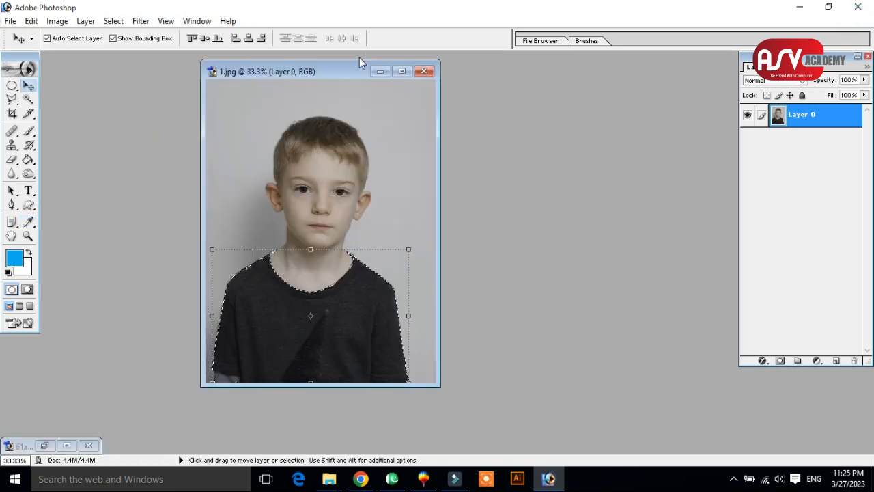
click(45, 445)
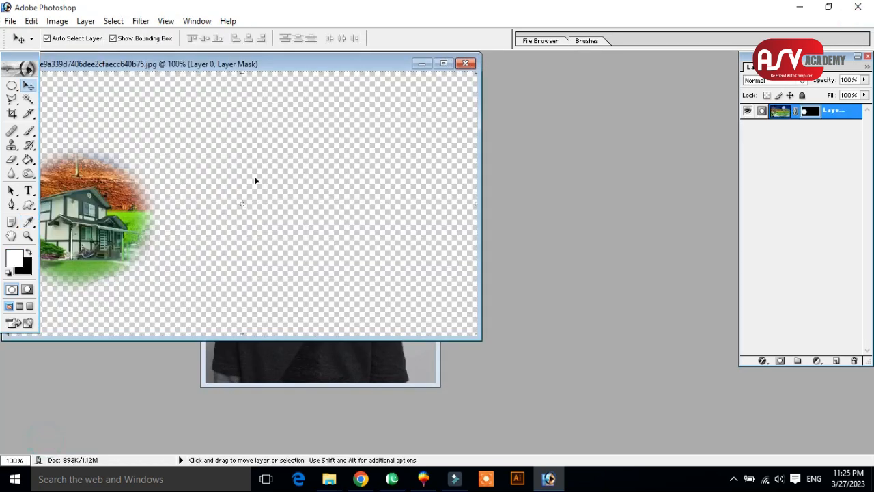
double_click(144, 60)
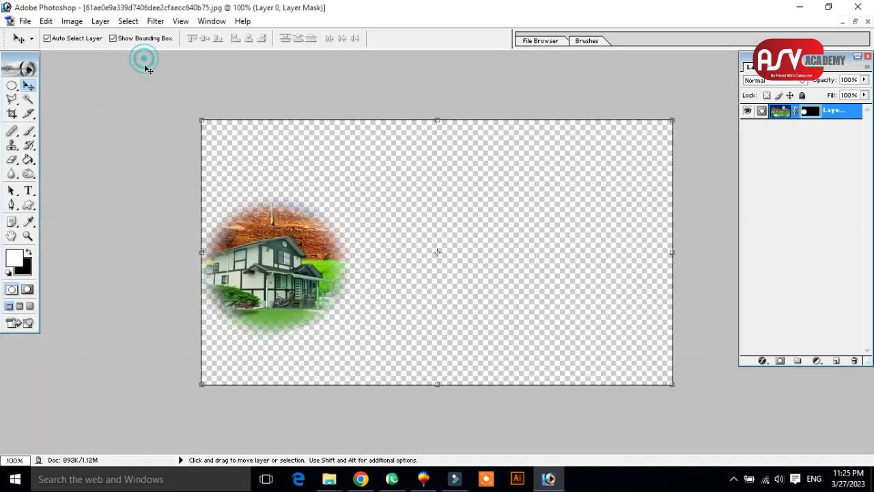
click(27, 100)
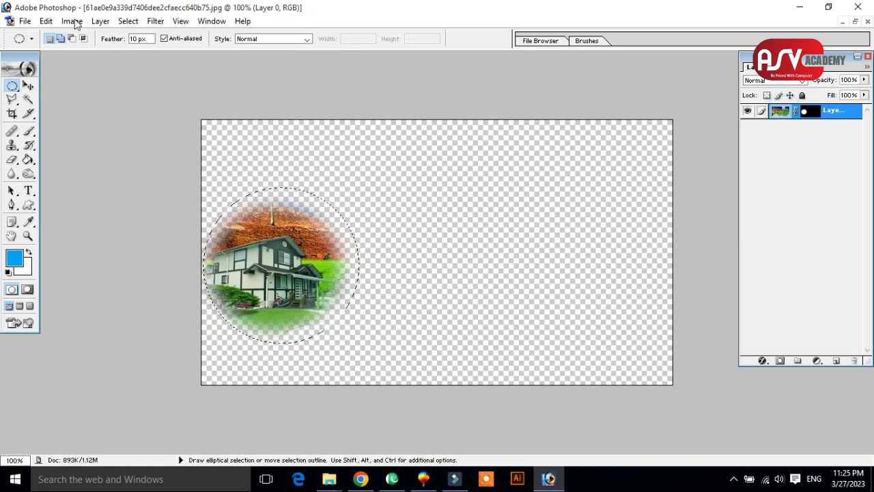
Try a hue shift of +60 on the circular selection around the house with Hue/Saturation, and discard the adjustment.
click(71, 22)
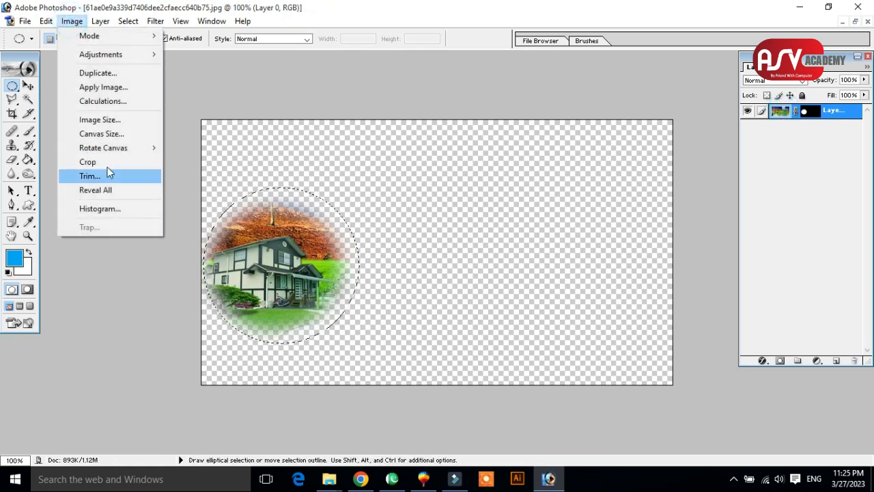
click(112, 56)
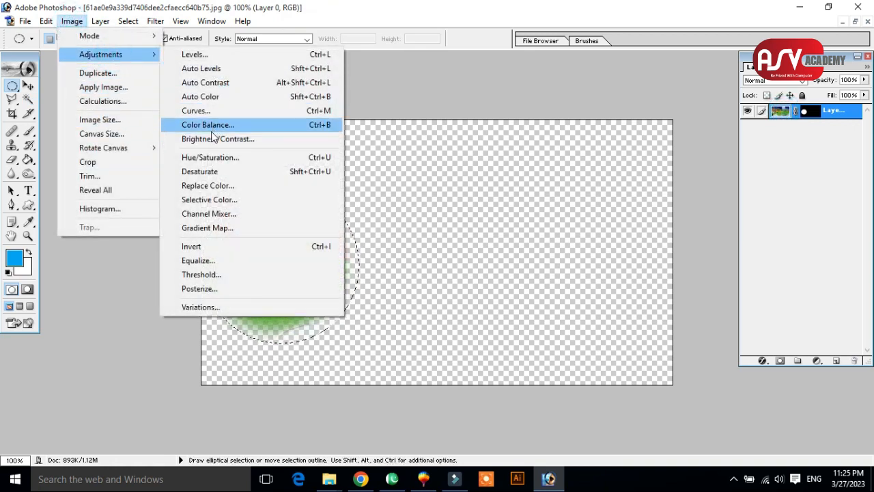
click(209, 157)
drag(611, 207, 646, 216)
key(Return)
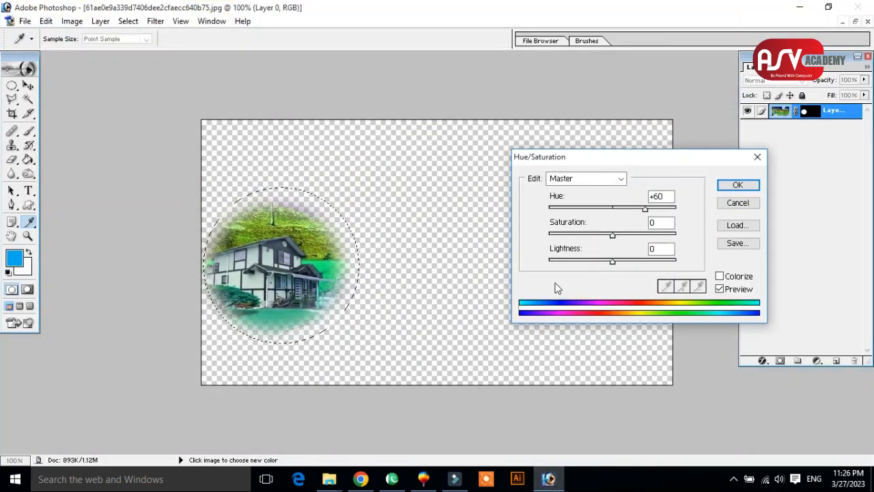
drag(645, 208, 612, 209)
click(728, 201)
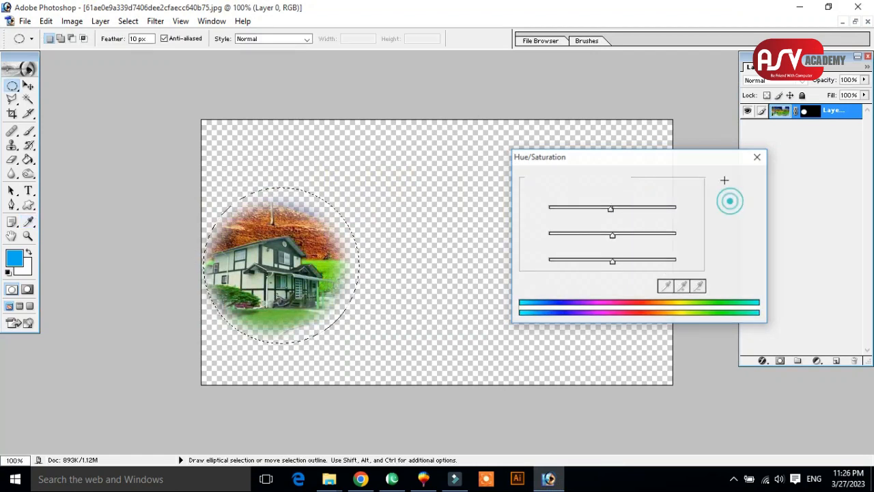
Return to the boy's photo 1.jpg and maximize its window.
click(855, 22)
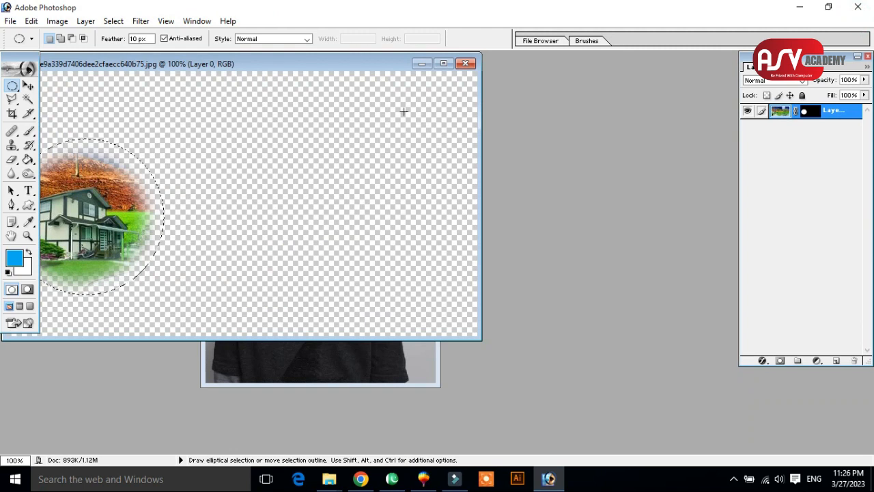
click(428, 352)
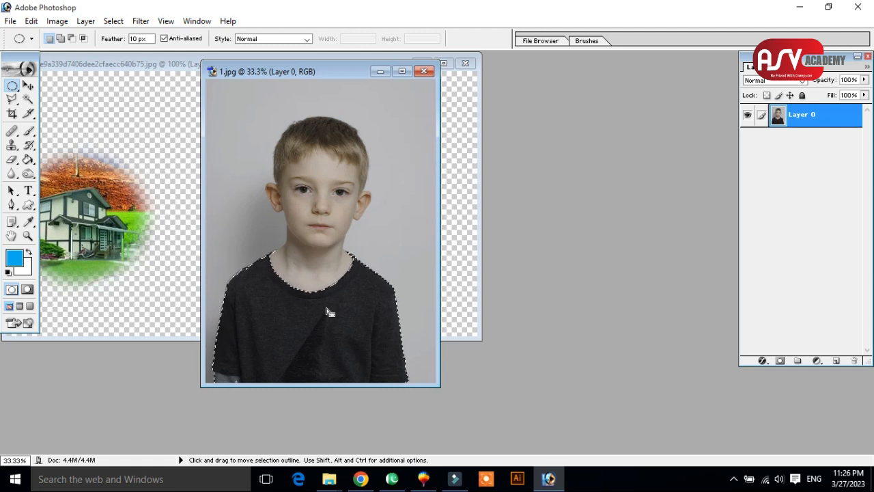
click(402, 71)
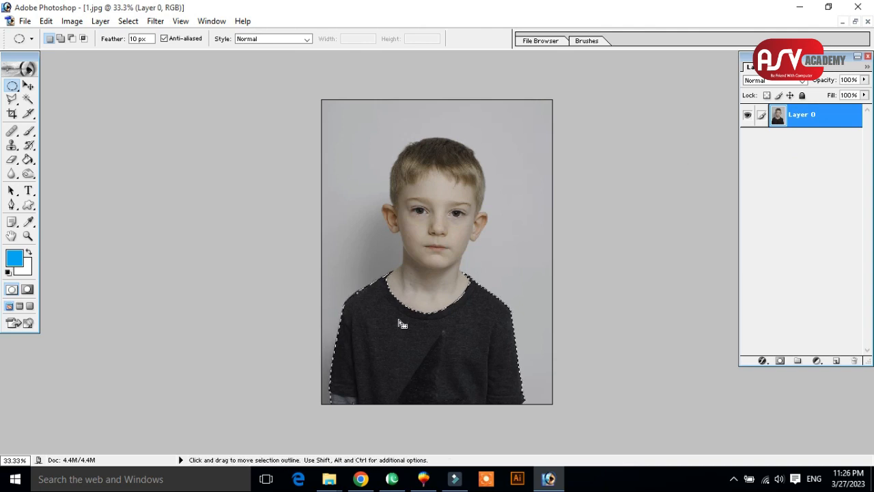
Create a new layer set above Layer 0 in the boy's photo.
click(798, 362)
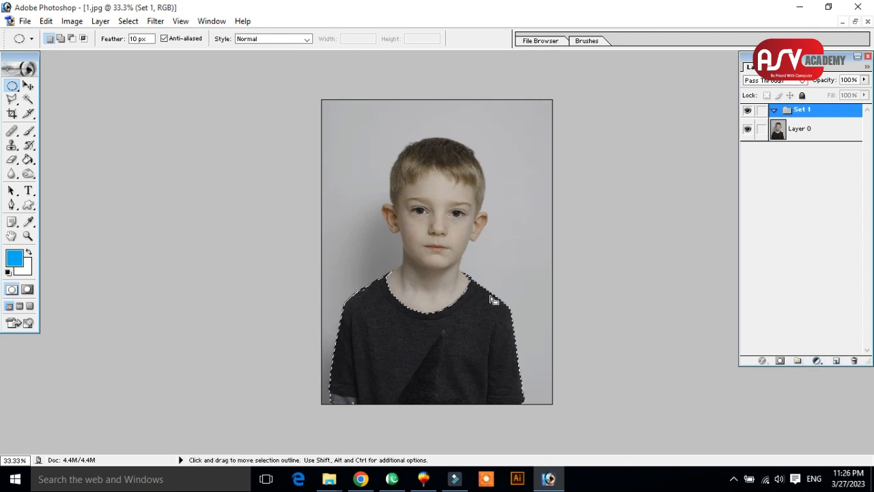
key(ctrl)
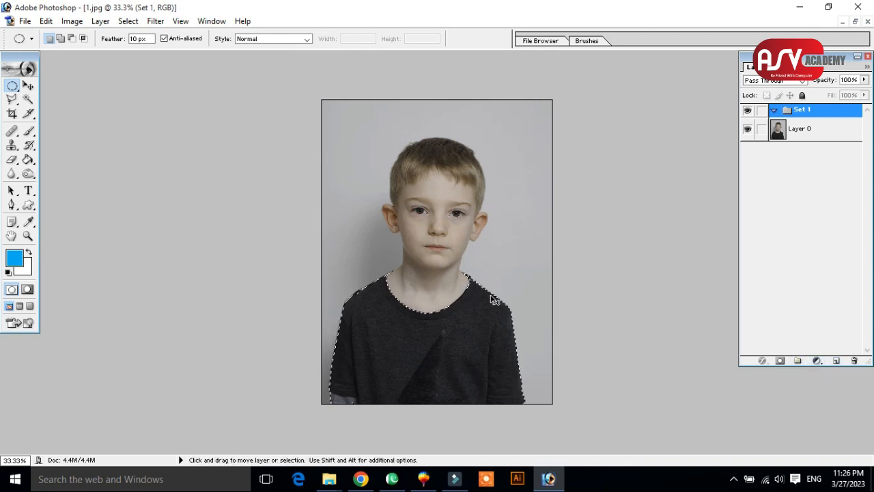
key(ctrl)
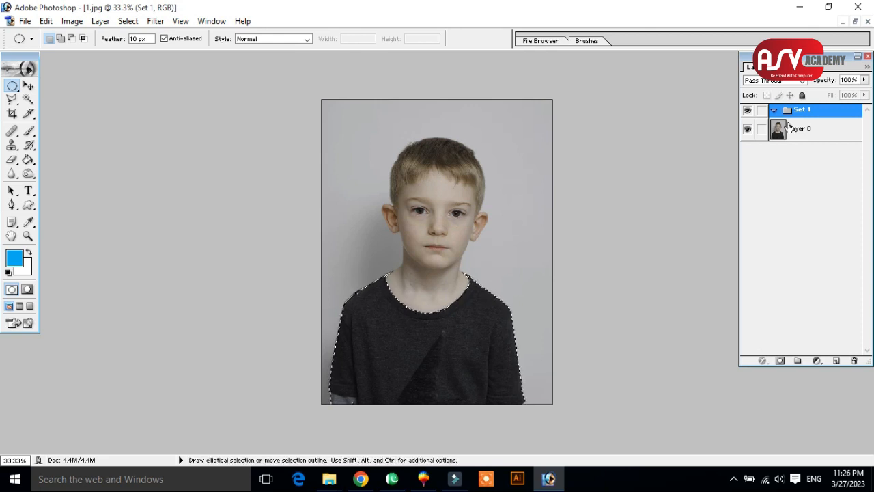
Try lightening the selected shirt on Layer 0 with Levels, using a midtone input level of 1.21.
click(825, 130)
key(ctrl)
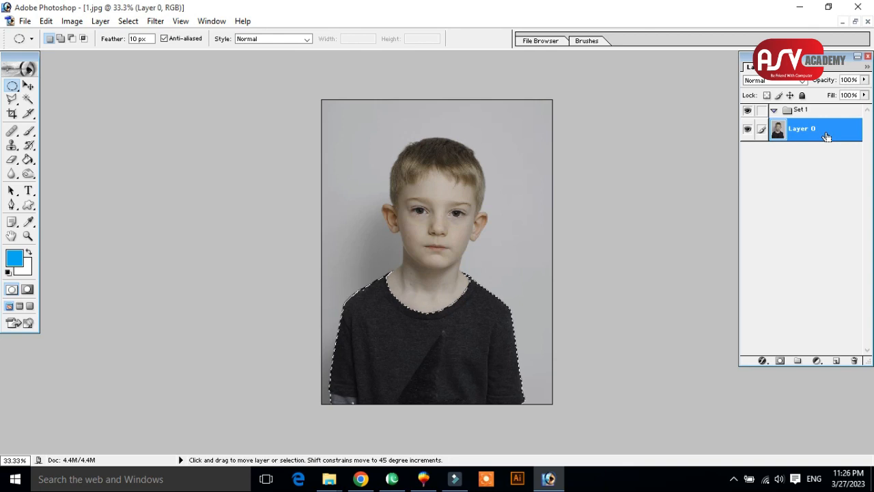
key(ctrl+l)
drag(469, 158, 639, 96)
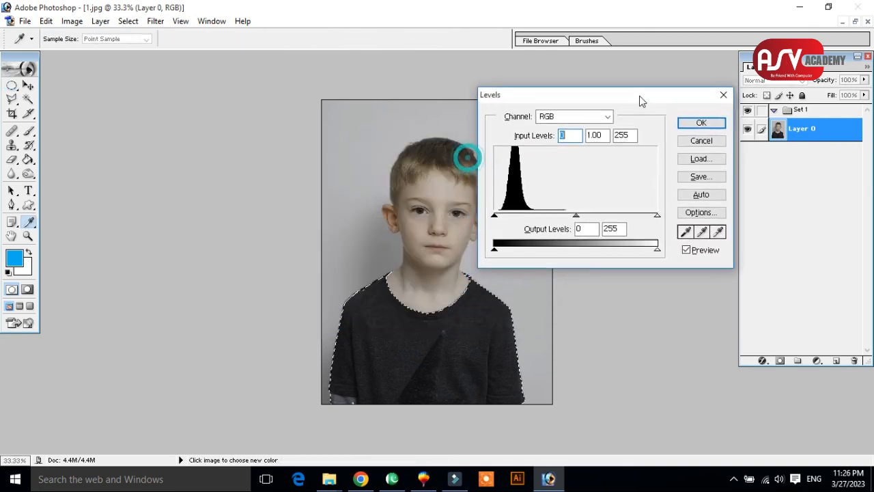
click(577, 208)
mouse_move(580, 211)
mouse_down()
mouse_move(612, 215)
mouse_move(537, 217)
mouse_move(584, 217)
mouse_move(573, 219)
mouse_up()
drag(659, 251, 702, 162)
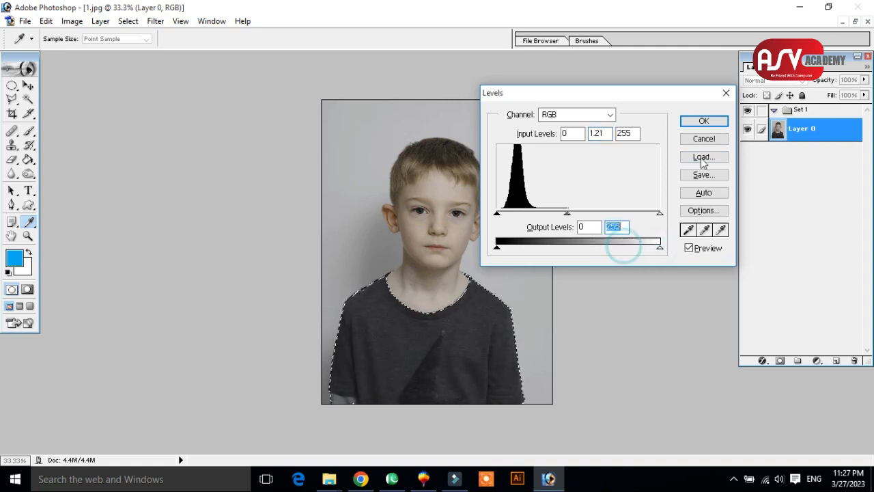
click(703, 120)
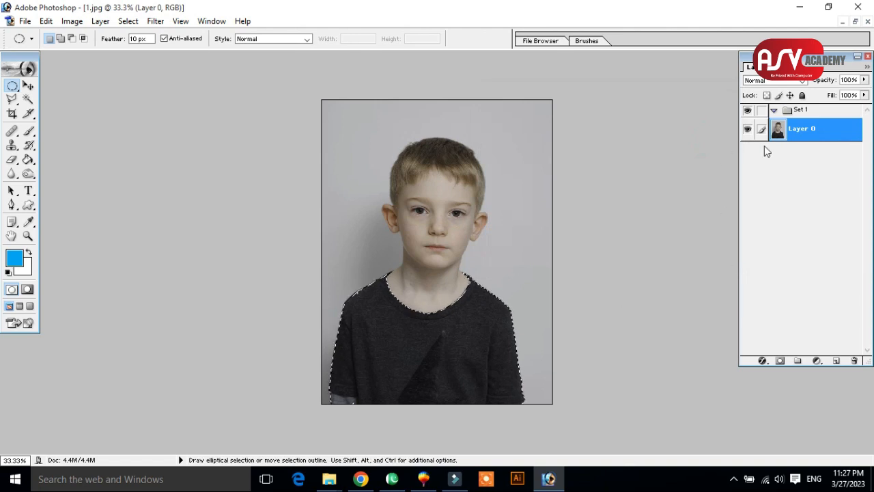
Add a Levels adjustment layer limited to the shirt selection, keeping the default levels.
click(818, 361)
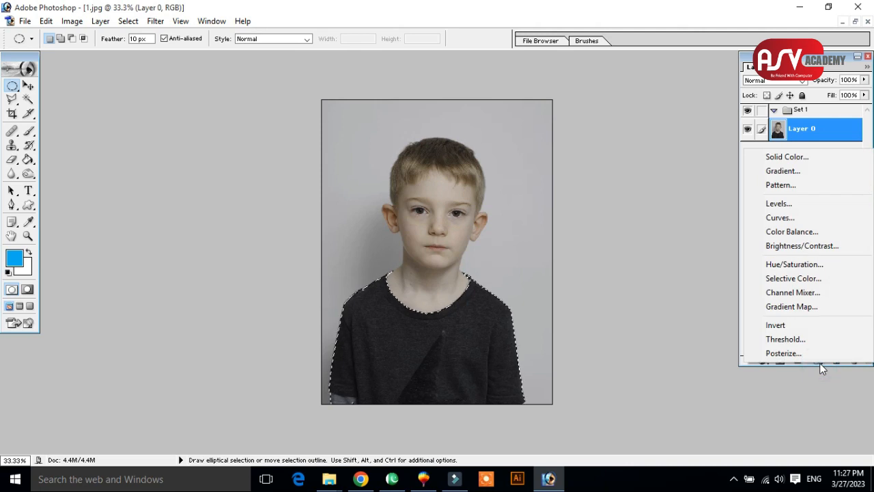
click(792, 204)
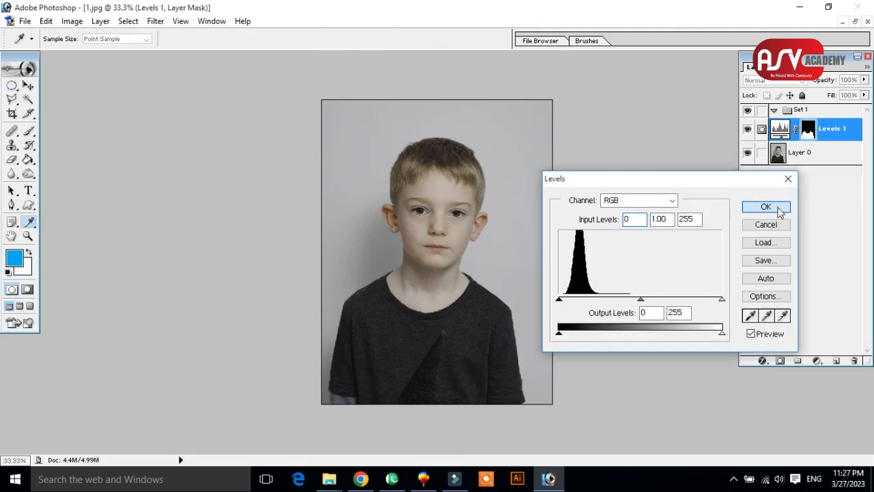
click(766, 207)
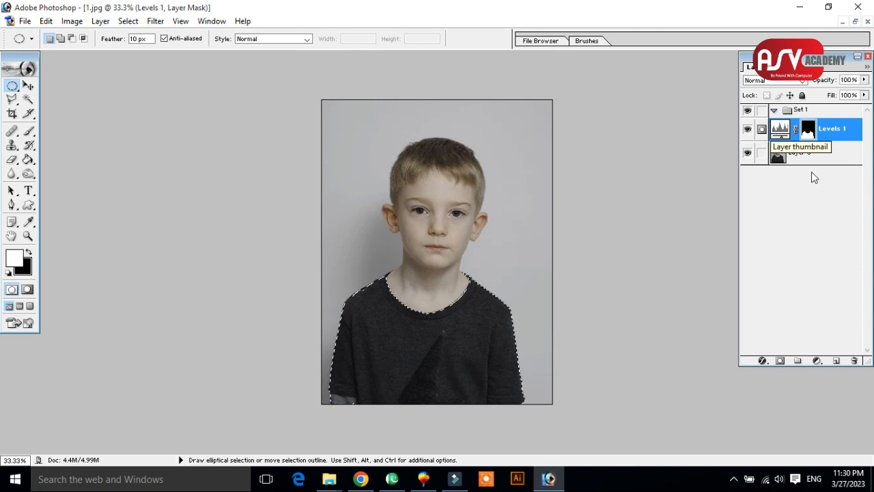
Add a solid color fill layer limited to the shirt selection, using red FF0000.
click(820, 364)
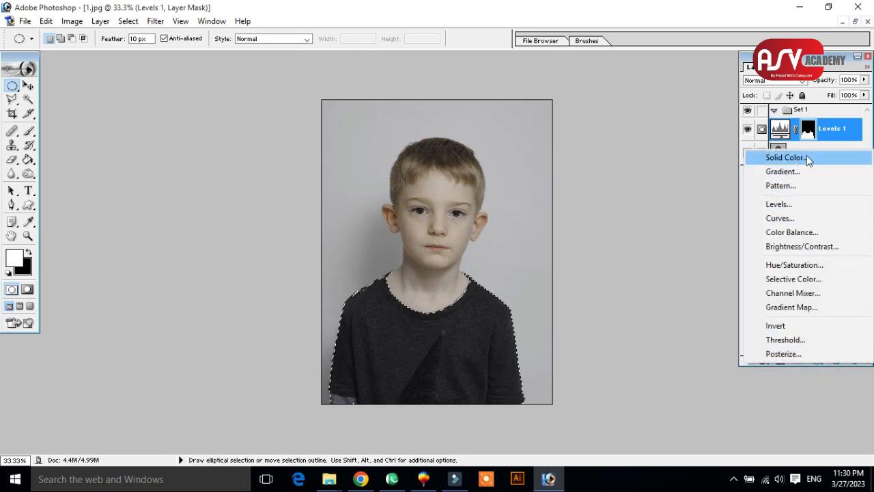
click(797, 370)
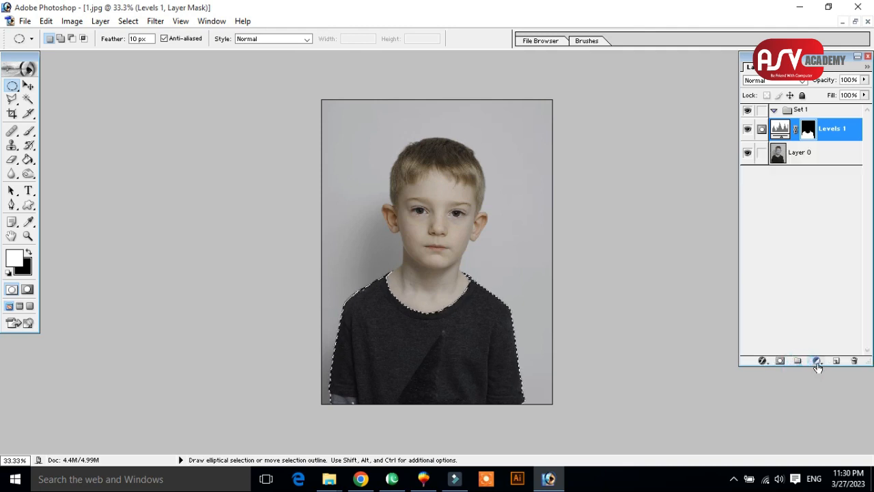
click(818, 364)
click(818, 363)
click(819, 362)
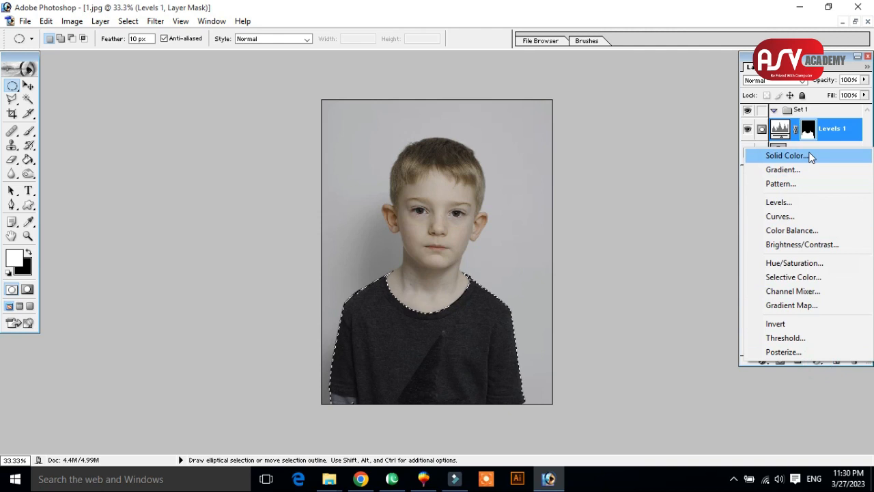
click(822, 157)
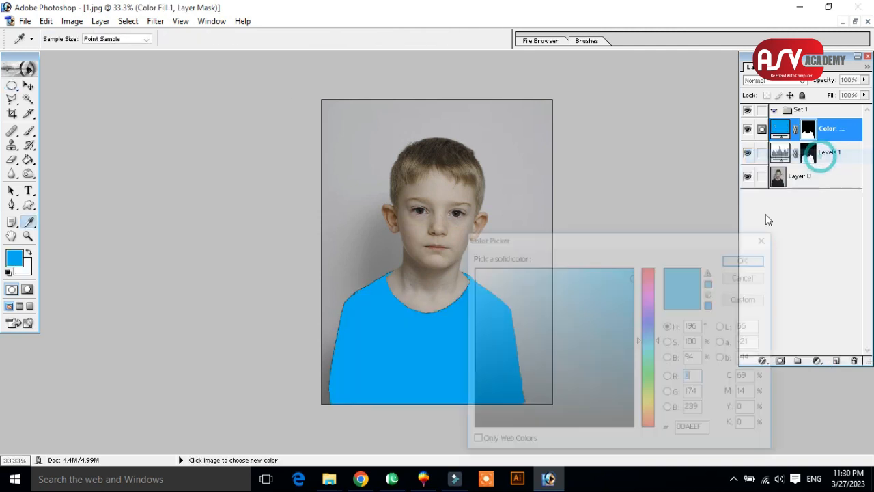
drag(599, 239, 665, 198)
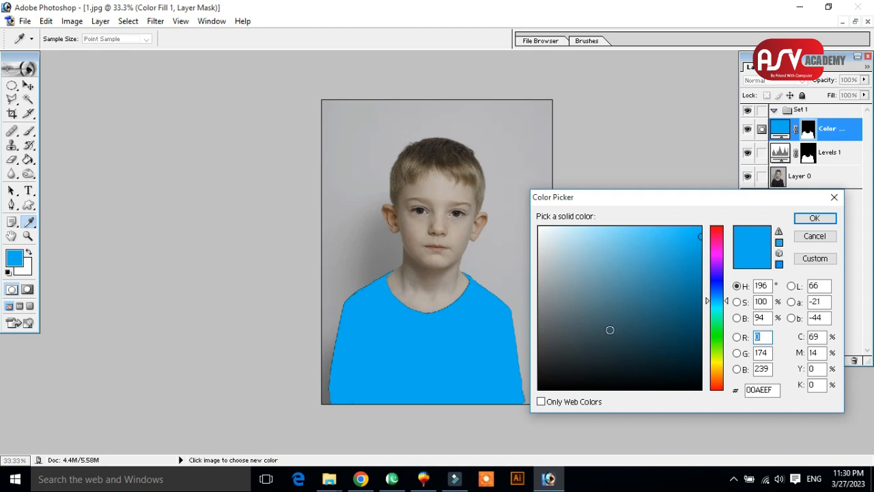
click(716, 229)
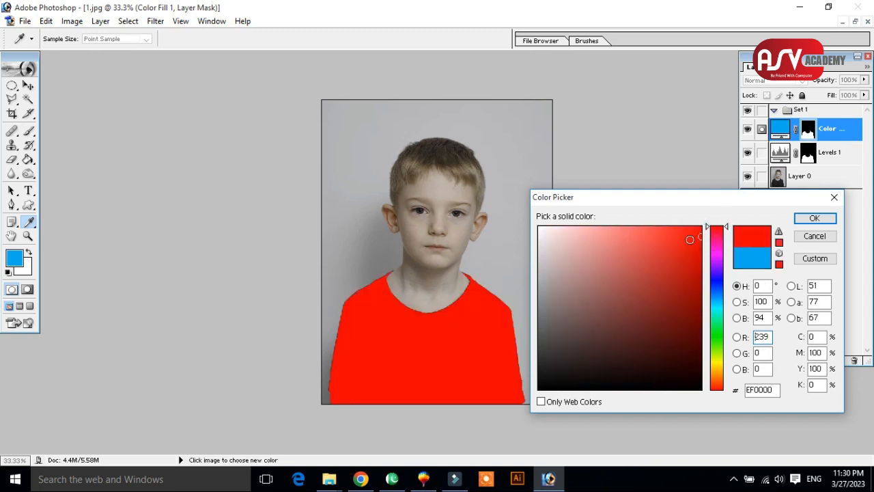
drag(692, 241, 708, 226)
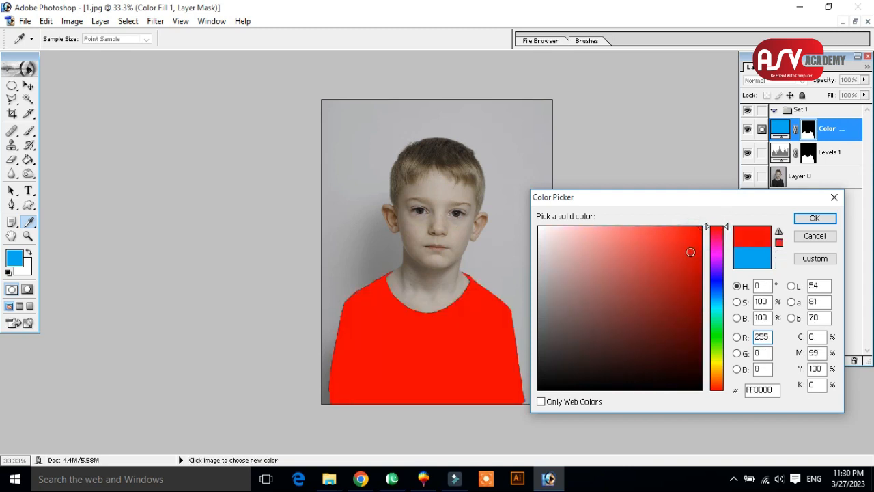
click(815, 218)
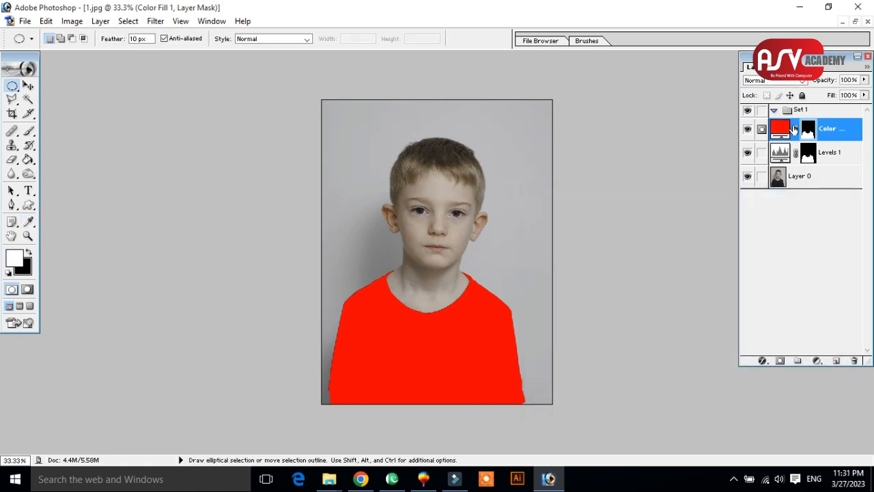
Set the red fill layer's blending mode to Multiply and raise the Levels adjustment layer's midtone input level to 1.94.
click(800, 81)
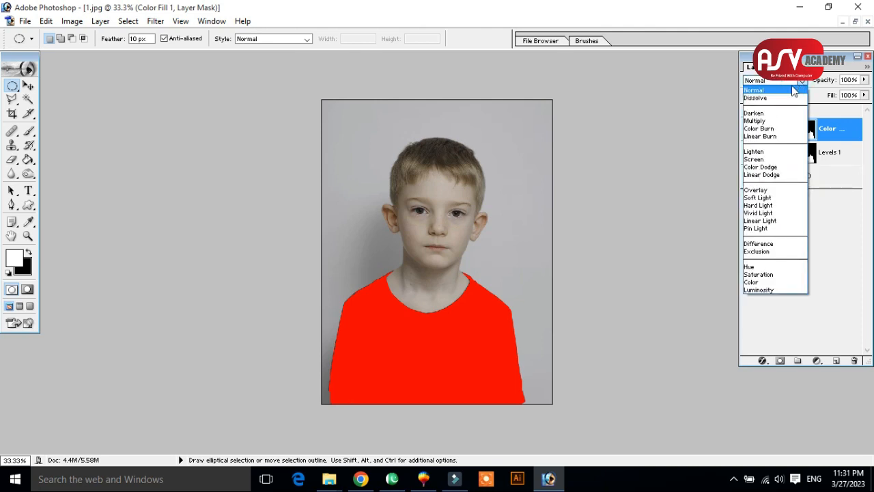
click(774, 121)
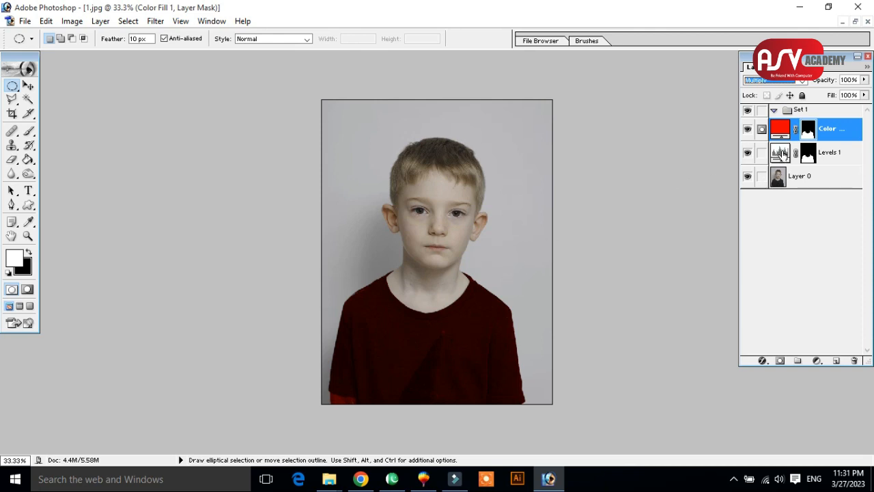
double_click(783, 154)
key(Escape)
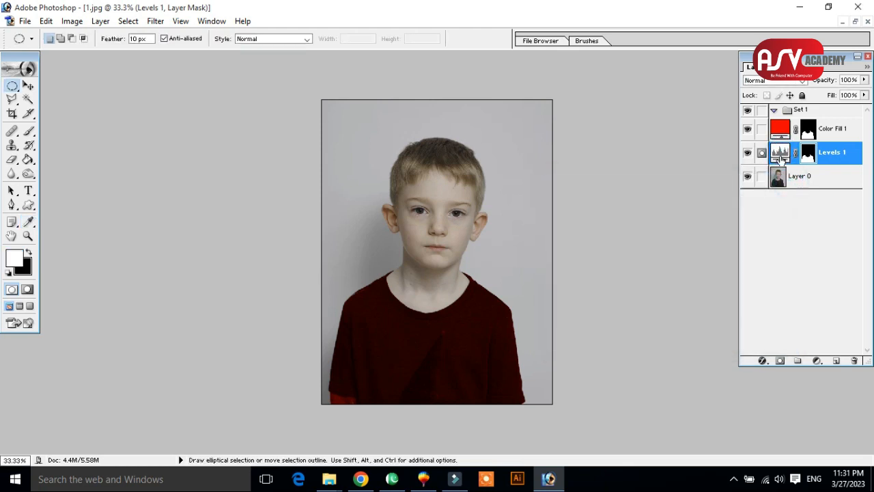
double_click(783, 153)
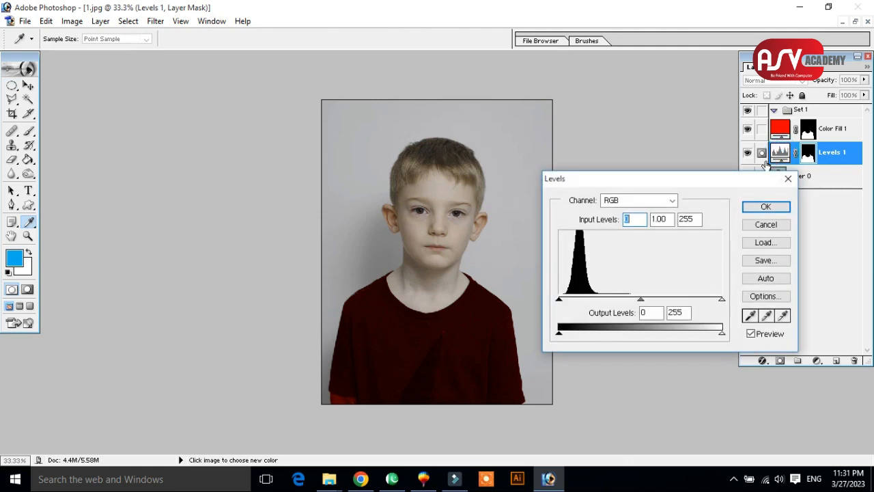
drag(646, 303, 604, 298)
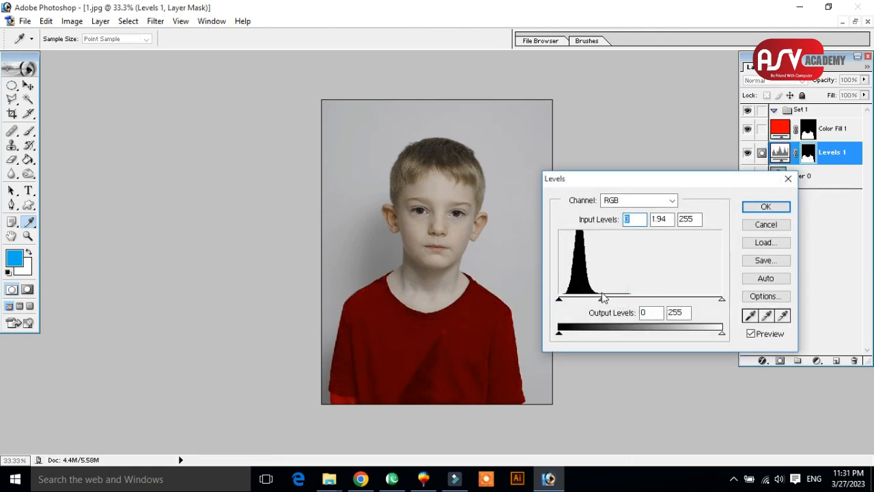
click(766, 207)
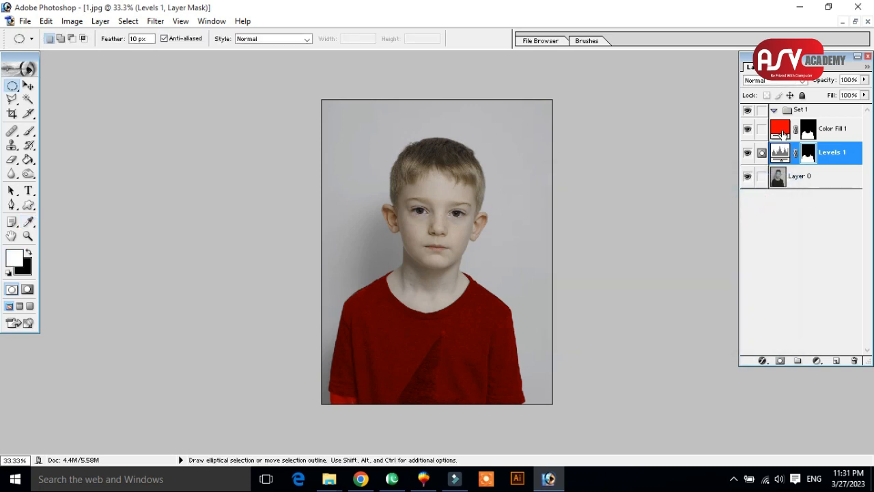
Change the shirt's solid color fill to light blue 00C0FF and open the image for saving for the web.
click(784, 132)
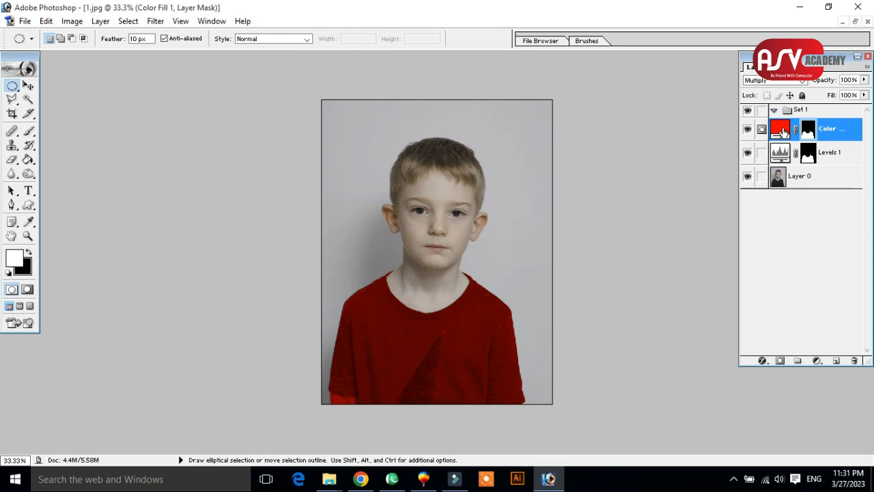
double_click(783, 132)
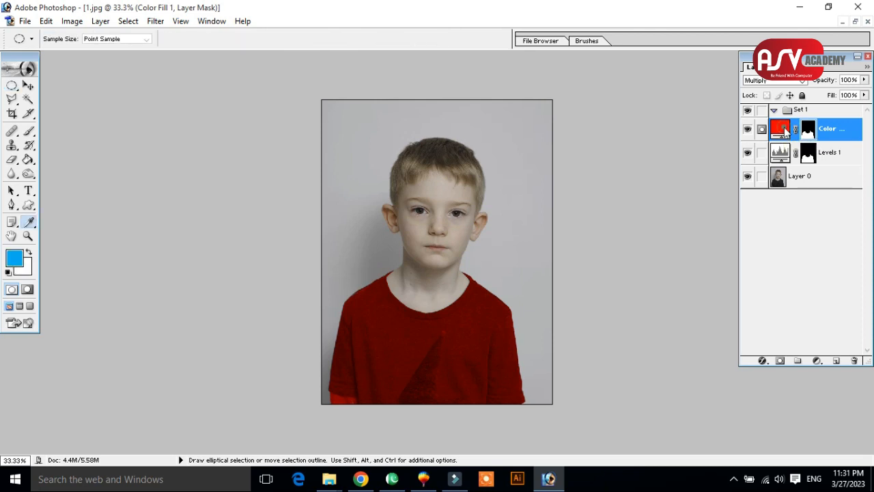
click(719, 241)
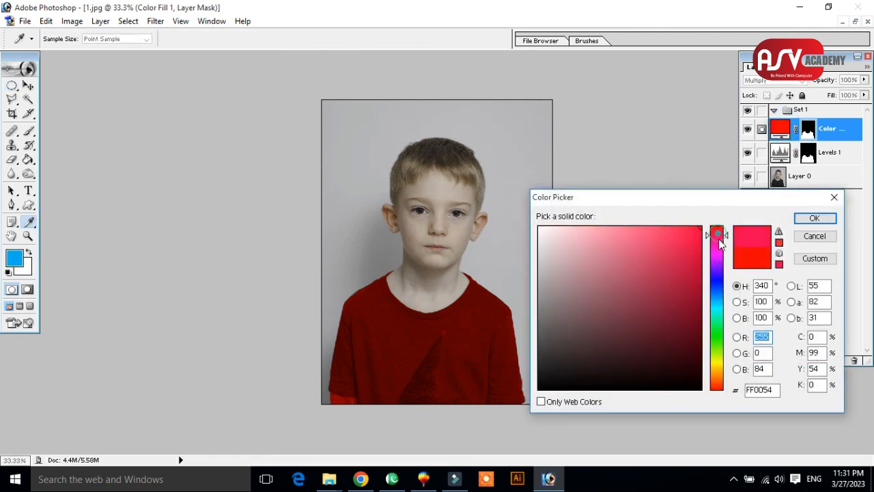
drag(719, 243, 726, 302)
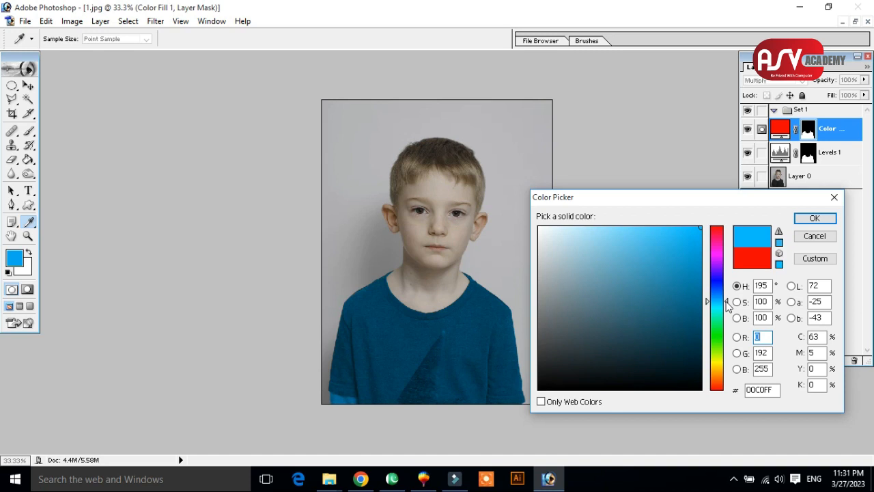
click(813, 218)
key(d)
key(m)
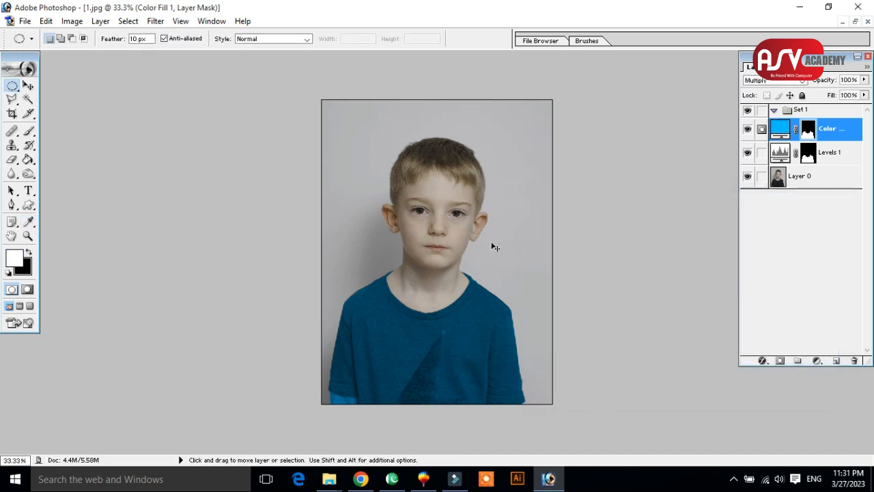
key(ctrl+alt+shift+s)
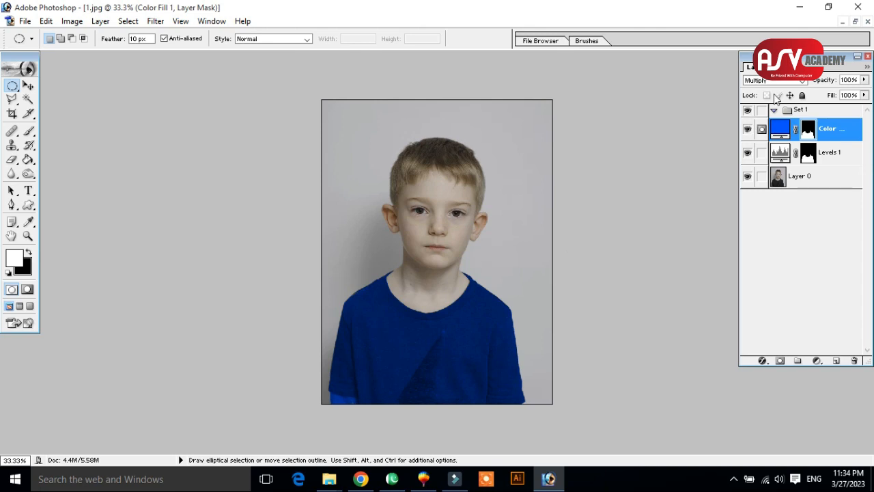
Create a new blank document with the preset settings, minimize the boy's photo and maximize the new document.
click(855, 21)
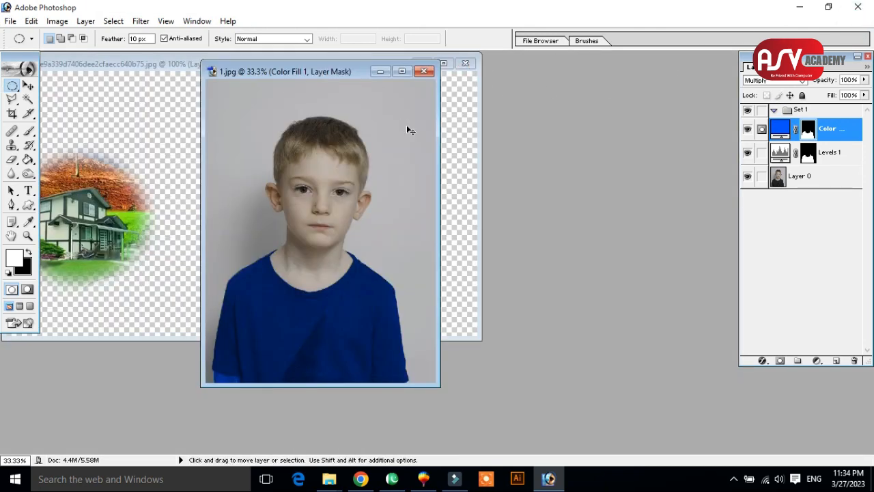
key(ctrl+n)
key(Return)
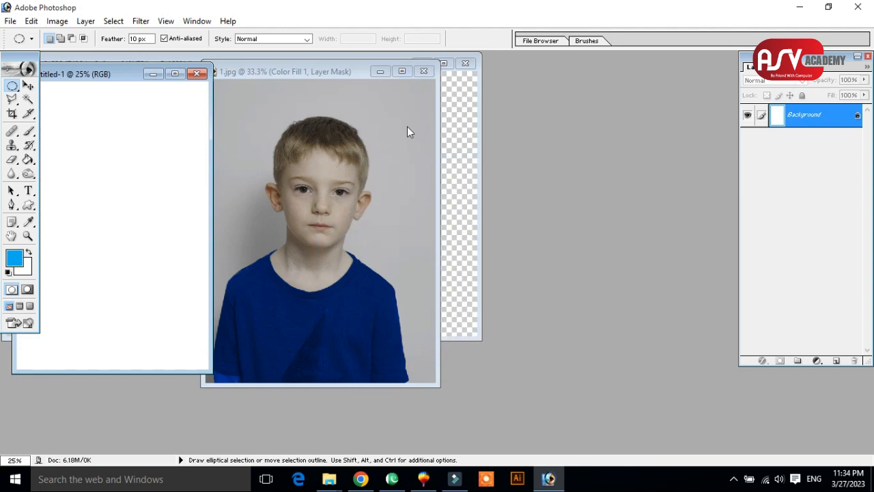
click(380, 71)
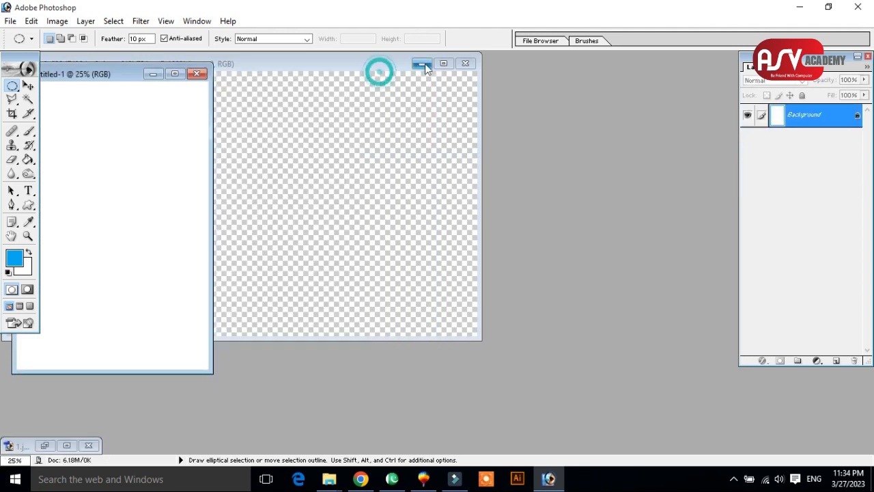
click(176, 74)
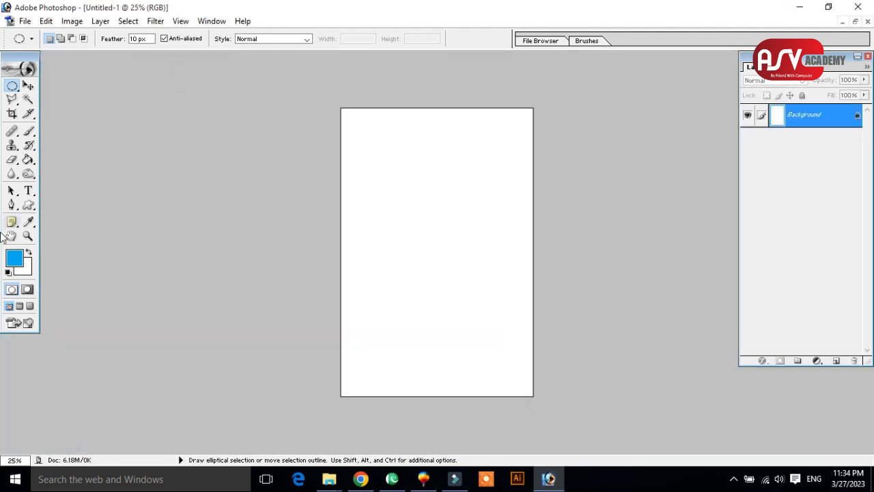
Draw a blue rectangle shape across the page's upper-left corner and rotate it so its lower edge slopes up to the right.
click(29, 205)
click(68, 203)
drag(327, 97, 500, 185)
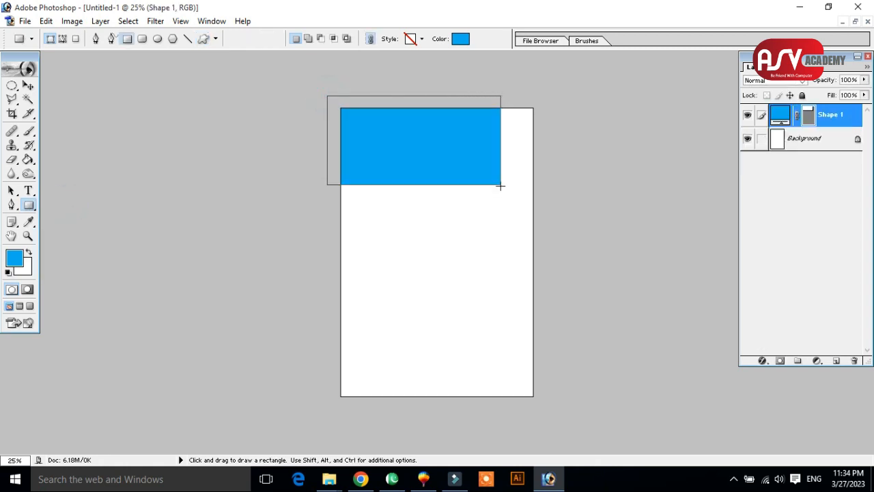
click(28, 85)
drag(508, 88, 469, 46)
drag(446, 108, 422, 101)
key(Return)
Duplicate the slanted rectangle, move the copy over the page's bottom and enlarge it to fill the lower-right corner.
drag(428, 132, 535, 372)
drag(596, 287, 644, 211)
drag(558, 280, 542, 316)
key(Return)
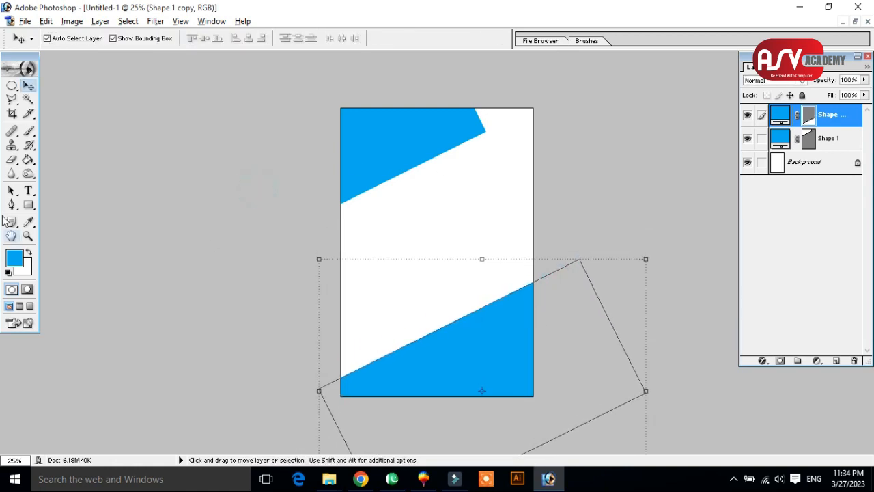
Draw a blue circle with the Ellipse tool in the middle of the page, between the two slanted shapes.
click(29, 207)
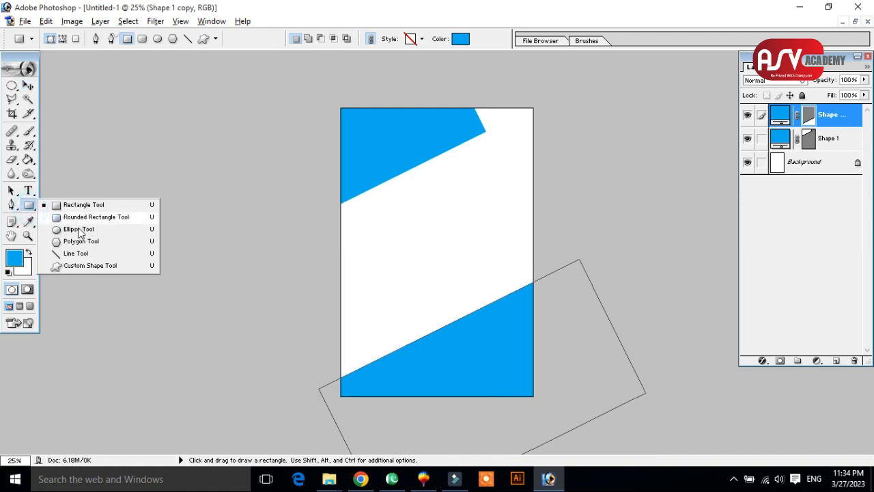
click(68, 228)
drag(399, 202, 495, 299)
click(27, 86)
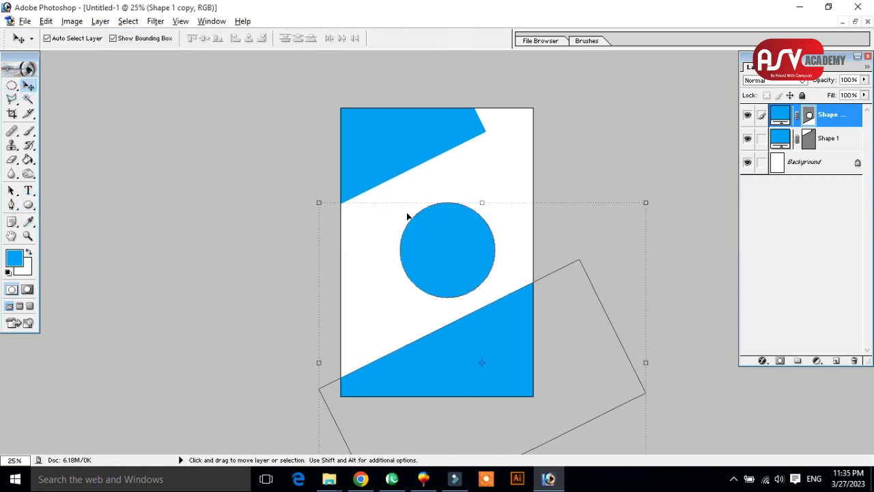
drag(471, 226, 468, 222)
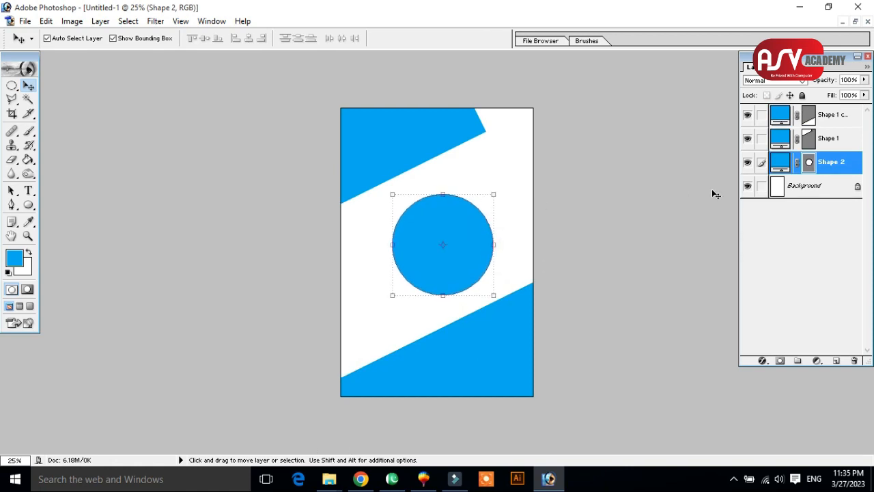
Rasterize the circle layer and both slanted shape layers, moving the circle slightly up and to the left.
right_click(829, 164)
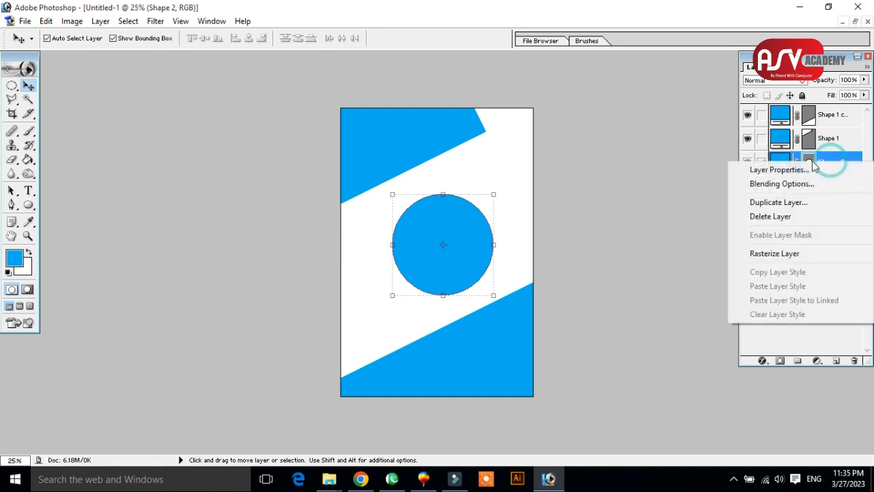
click(772, 254)
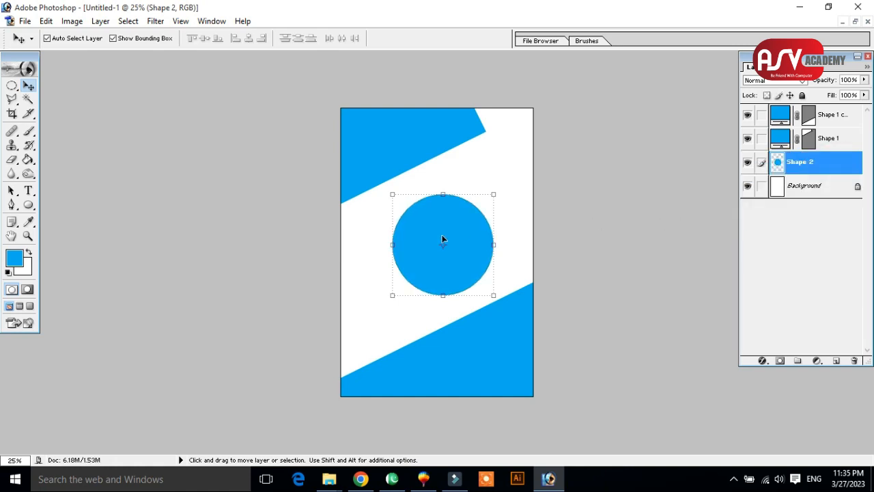
mouse_move(464, 222)
mouse_down()
mouse_move(456, 210)
mouse_move(462, 214)
mouse_up()
right_click(838, 142)
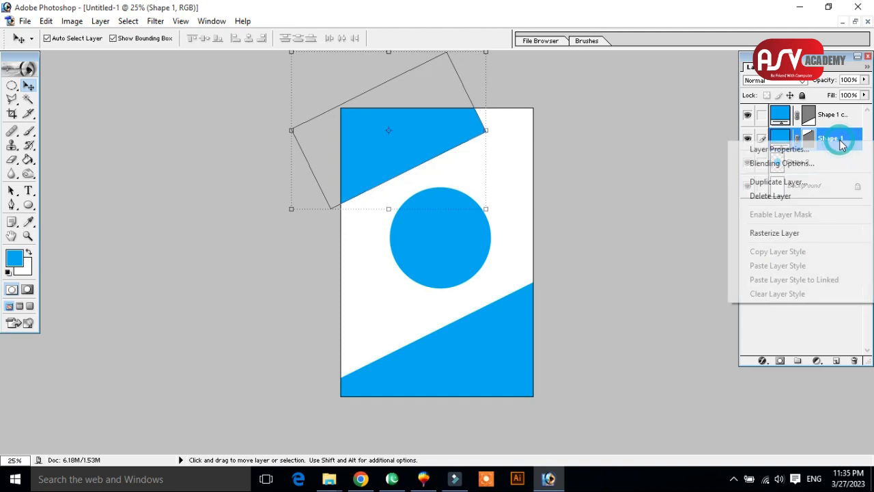
click(784, 235)
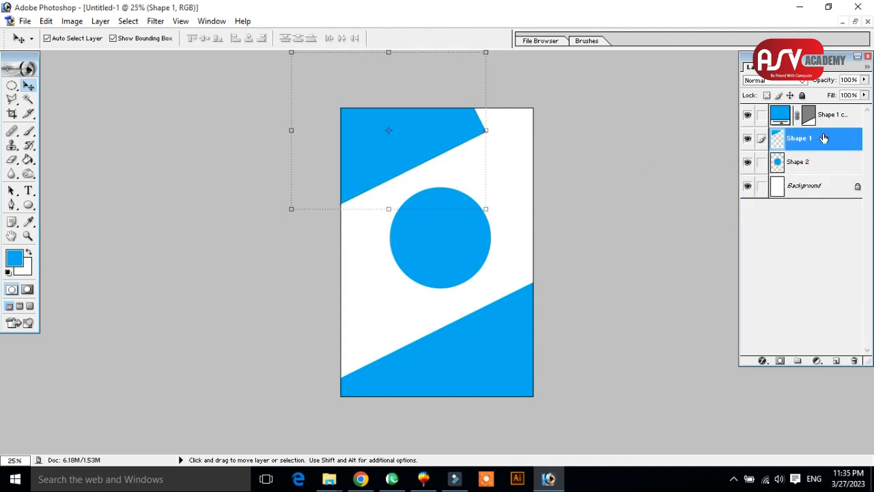
right_click(839, 115)
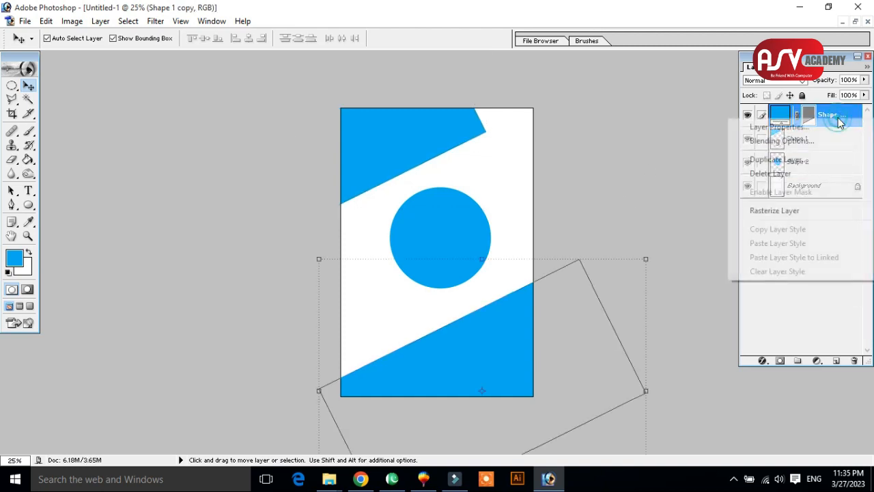
click(780, 213)
click(617, 208)
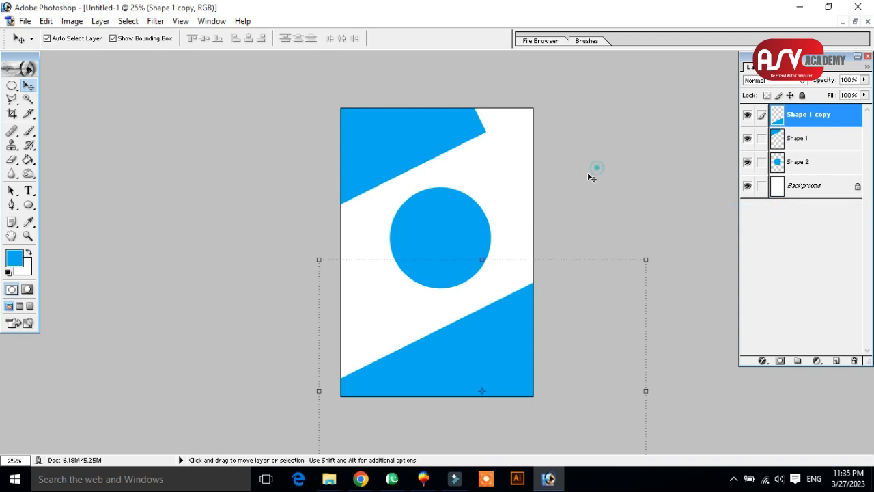
Select the circle's layer, bring up 61ae0e9a339d7406dee2cfaecc640b75.jpg from File Explorer's Class 4 folder, and undo its circular mask.
click(465, 206)
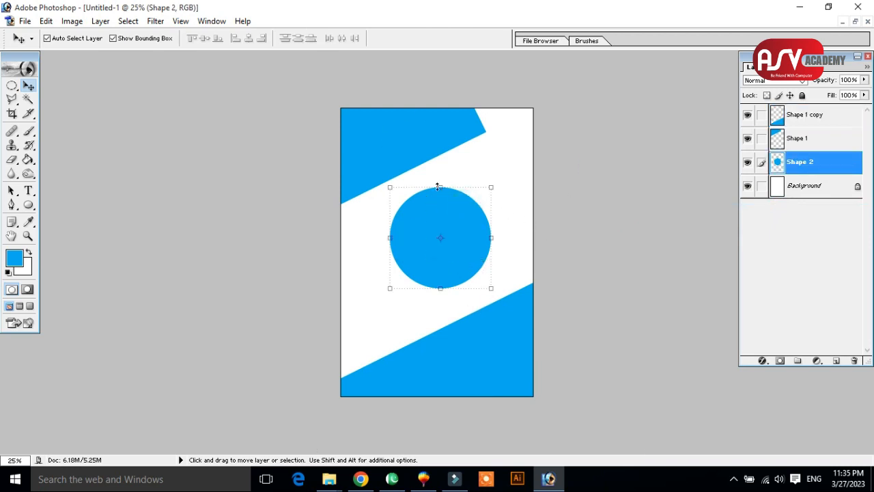
click(803, 4)
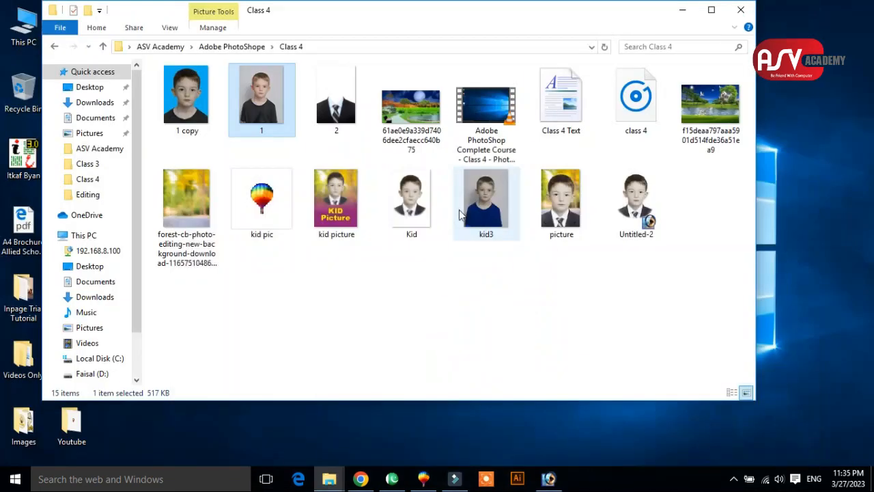
click(425, 112)
drag(425, 113, 560, 332)
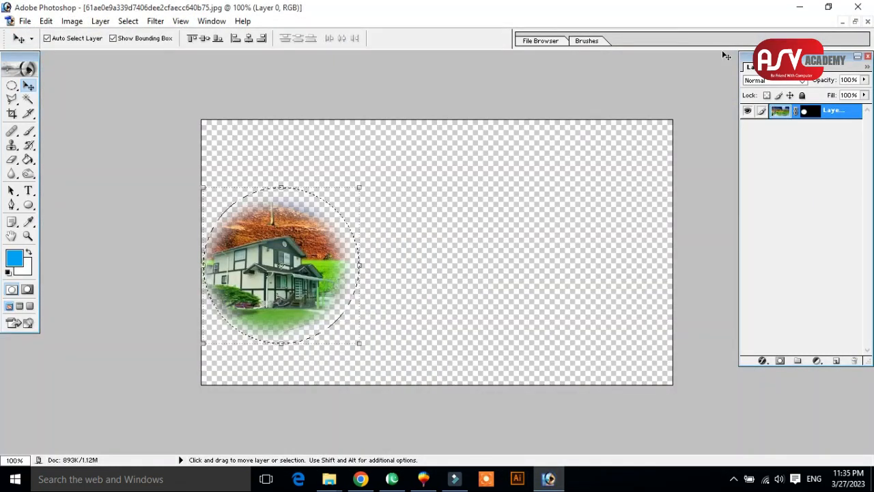
key(ctrl+d)
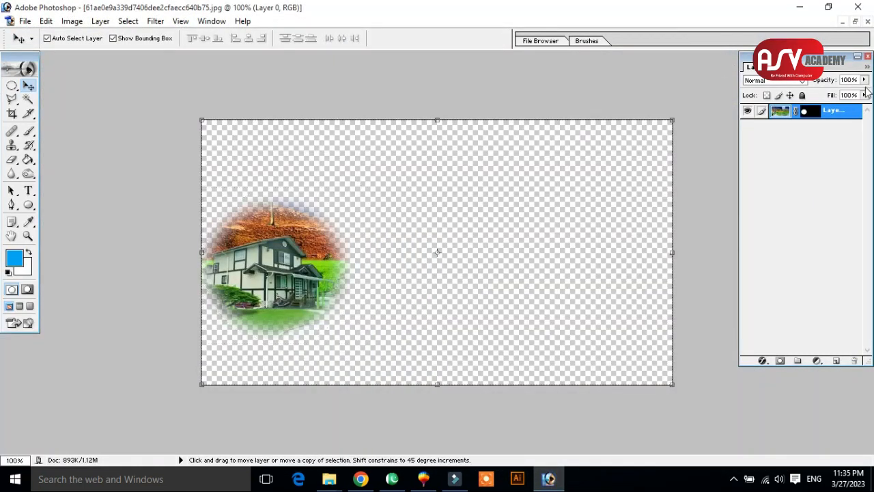
key(ctrl+alt+z)
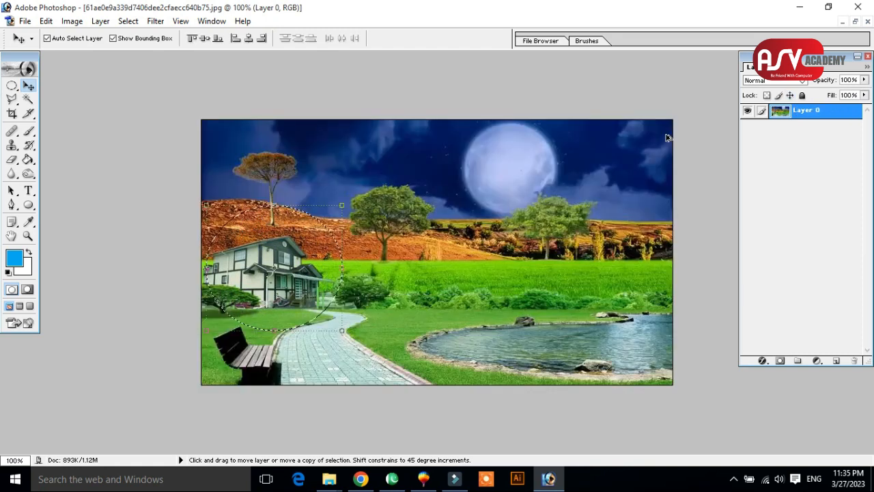
Copy the landscape picture into the new document directly above the circle layer and move it over the circle's lower-left edge.
click(855, 21)
drag(462, 115, 544, 153)
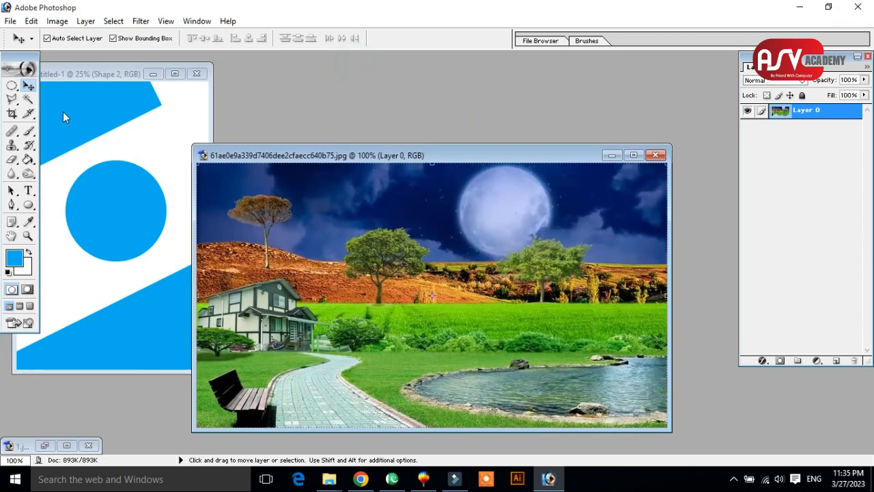
click(27, 87)
drag(303, 247, 151, 198)
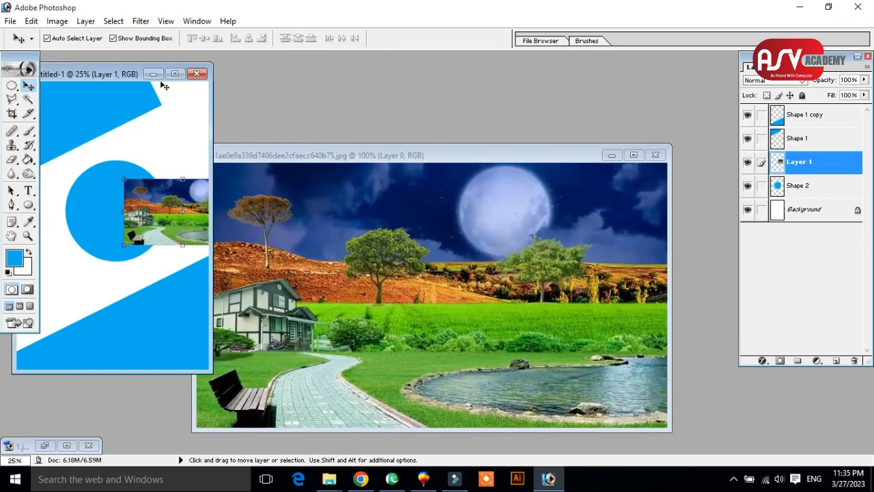
click(174, 74)
drag(512, 254, 374, 303)
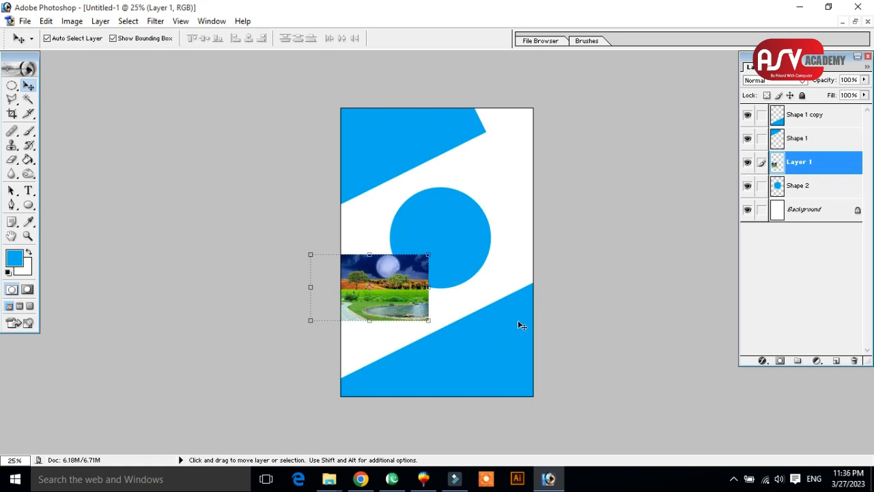
Rename the layer of the lower slanted shape as bottom.
click(501, 333)
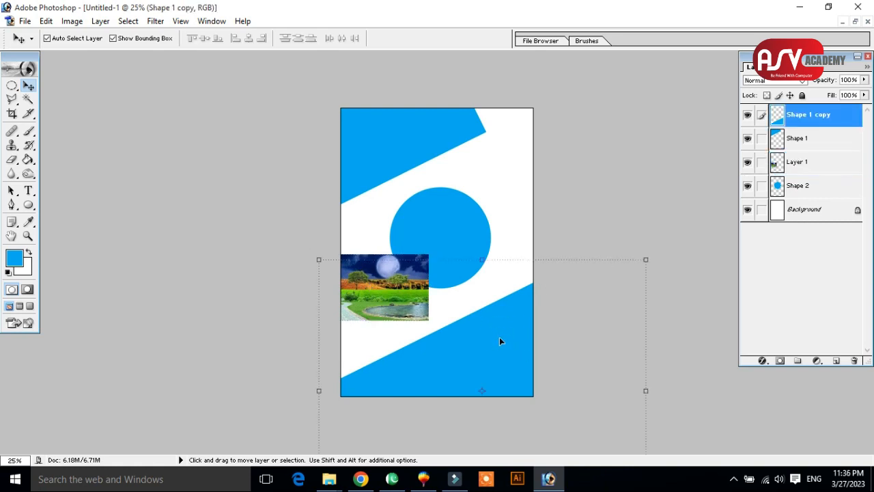
double_click(796, 115)
text(bottom)
key(Return)
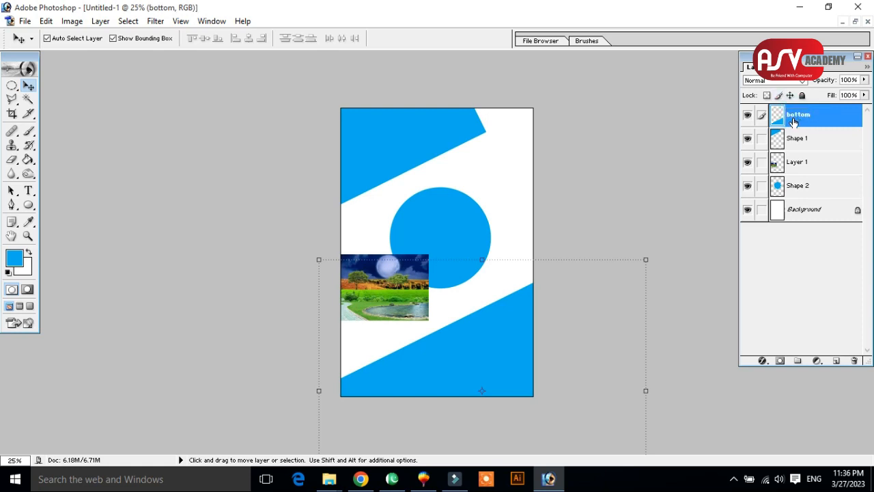
Rename the circle's layer as center and the upper slanted shape's layer as top.
click(464, 224)
double_click(811, 187)
text(center)
key(Return)
click(432, 133)
double_click(800, 139)
text(top)
key(Return)
Reorder the bottom layer beneath center and enlarge the landscape picture to about twice its size over the lower slanted shape.
drag(424, 279, 468, 279)
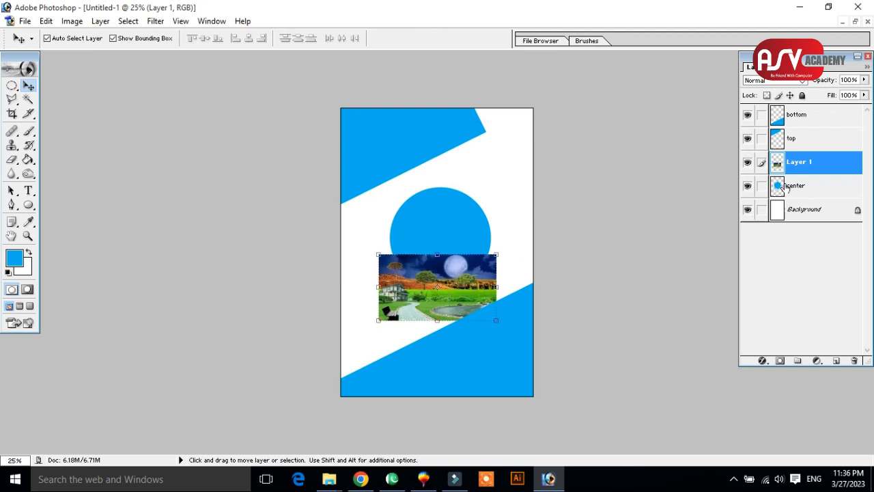
drag(818, 119, 818, 194)
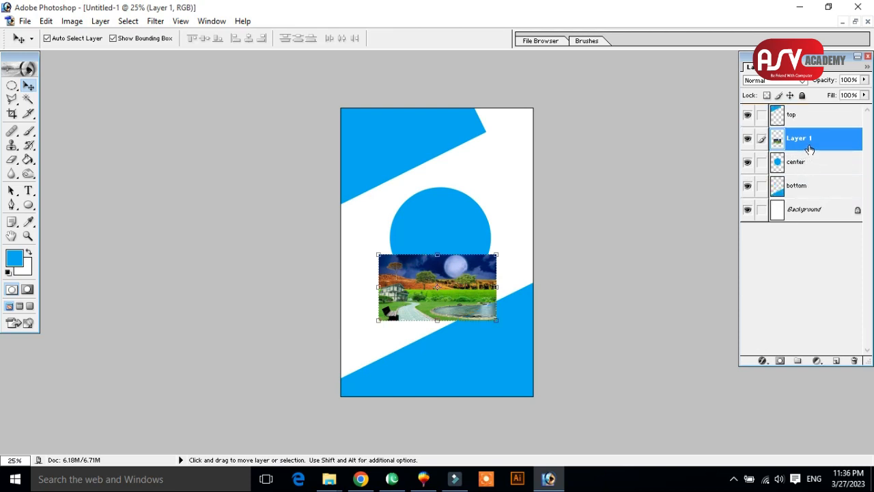
drag(483, 280, 423, 370)
drag(464, 336, 581, 268)
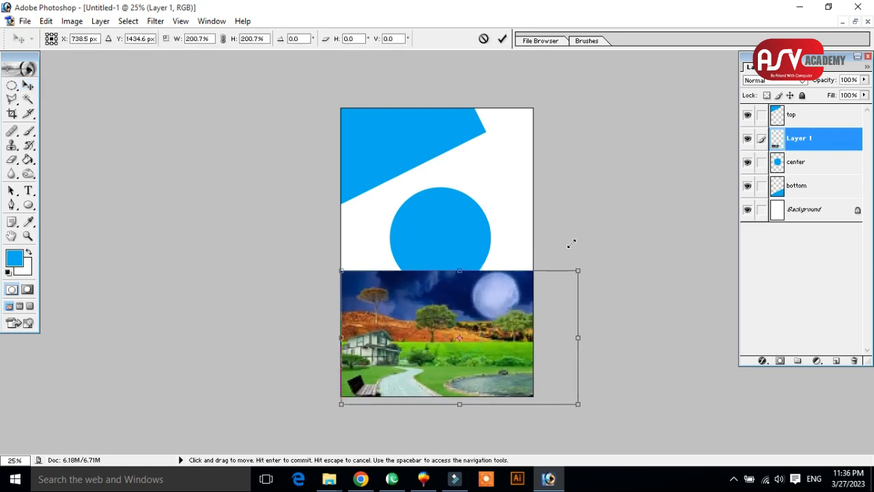
key(Return)
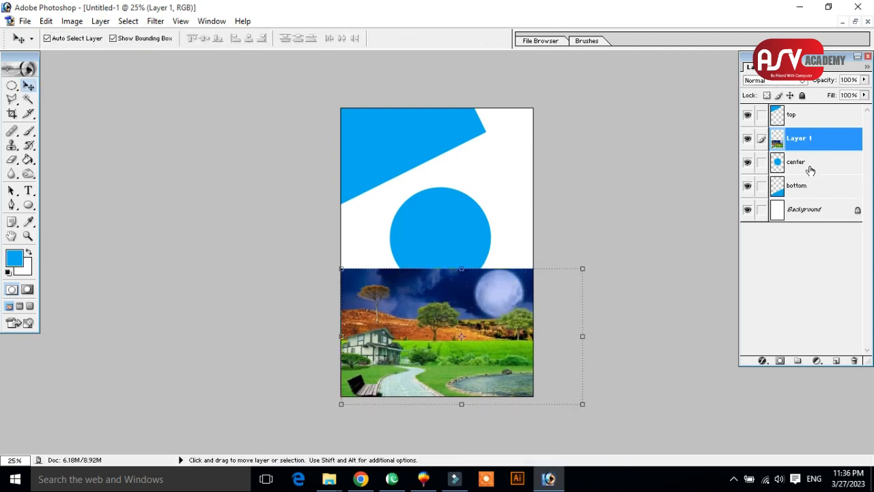
Place the landscape layer directly above the bottom layer and clip it to that slanted shape.
click(747, 138)
click(747, 138)
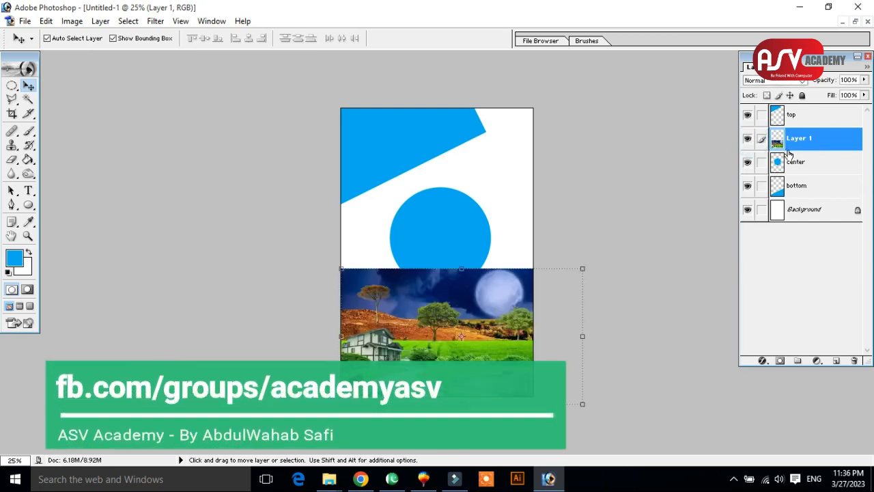
drag(808, 150, 811, 173)
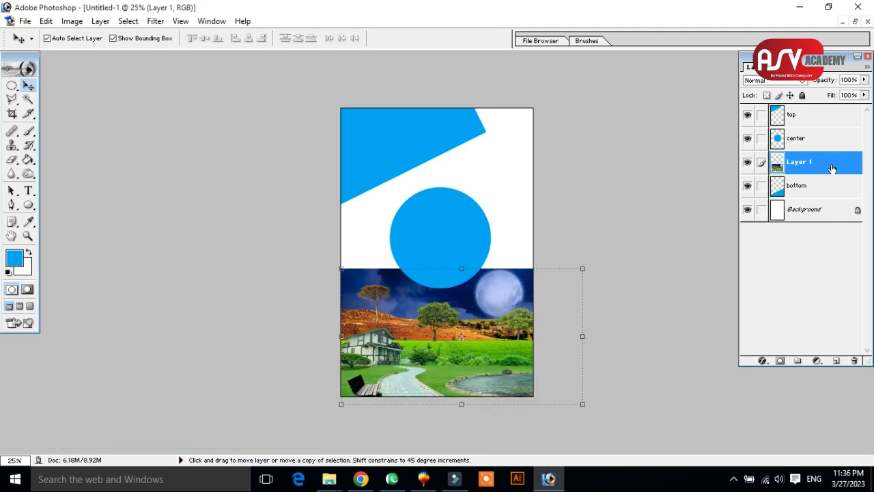
click(813, 185)
click(818, 168)
click(827, 187)
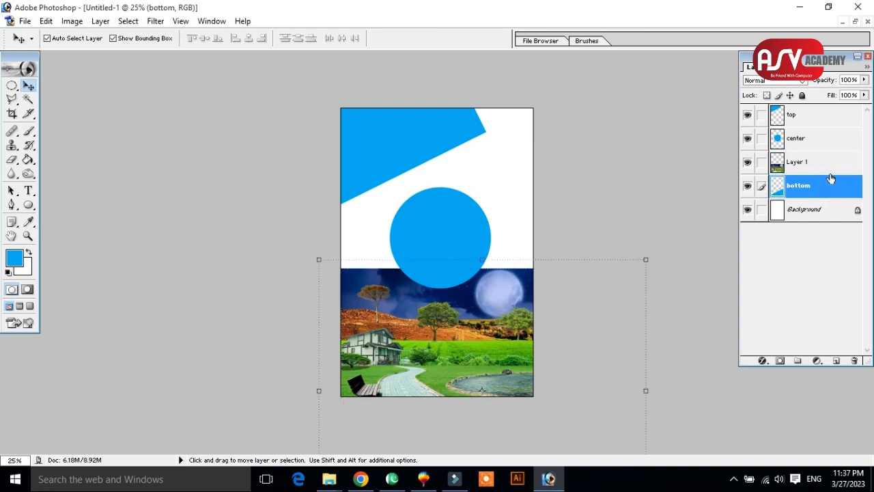
click(834, 171)
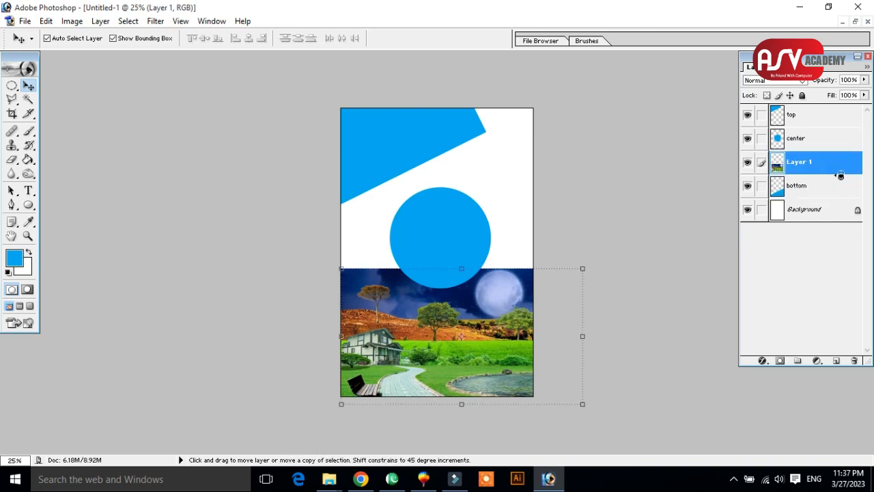
alt+click(840, 174)
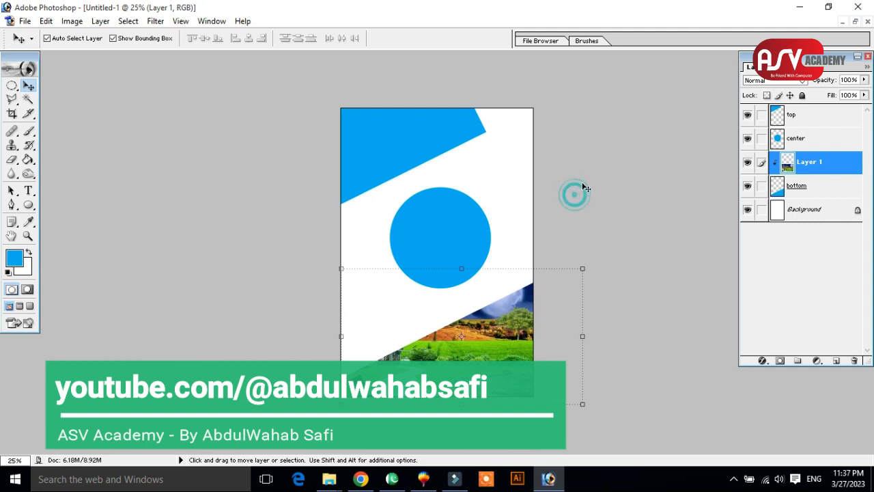
Open the forest-cb-photo-editing background picture from File Explorer's Class 4 folder and copy it into the shapes document.
click(800, 7)
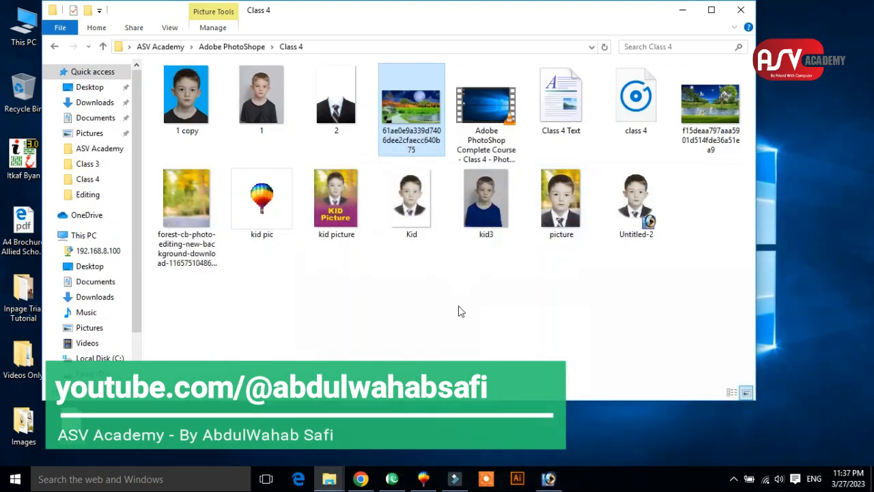
drag(191, 193, 423, 327)
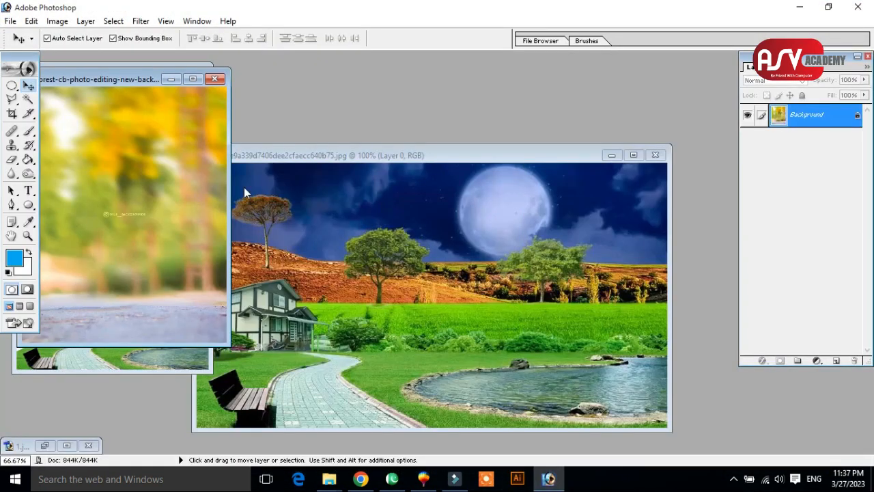
drag(135, 80, 502, 140)
drag(478, 202, 177, 183)
click(176, 73)
Move the forest picture over the upper slanted shape and scale it to 216.1% width and 203.6% height.
drag(474, 183, 336, 189)
drag(395, 167, 554, 121)
drag(476, 166, 488, 165)
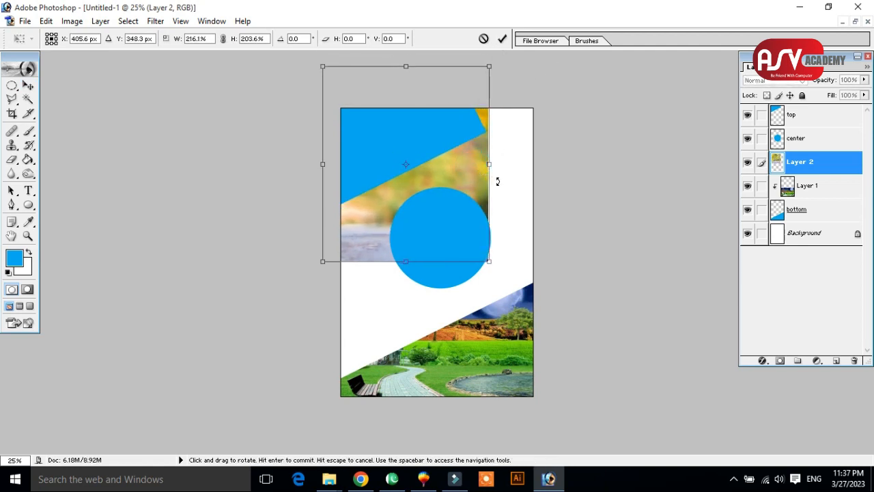
key(Return)
Place the top layer directly beneath the forest picture and clip the picture to the upper slanted shape.
mouse_move(815, 116)
mouse_down()
mouse_move(818, 161)
mouse_move(821, 130)
mouse_up()
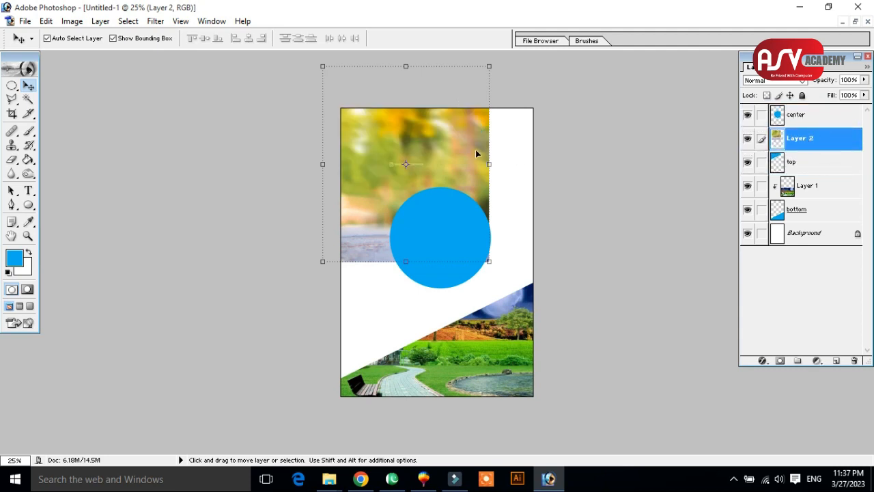
click(810, 163)
click(829, 147)
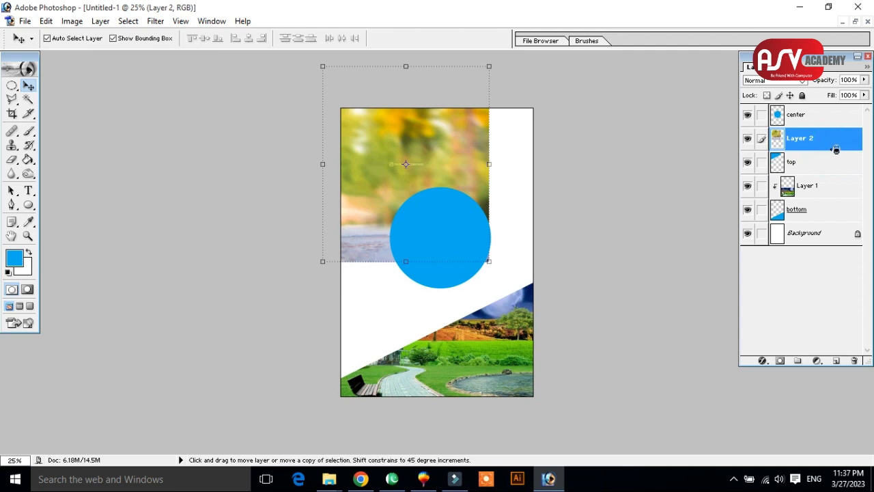
alt+click(838, 150)
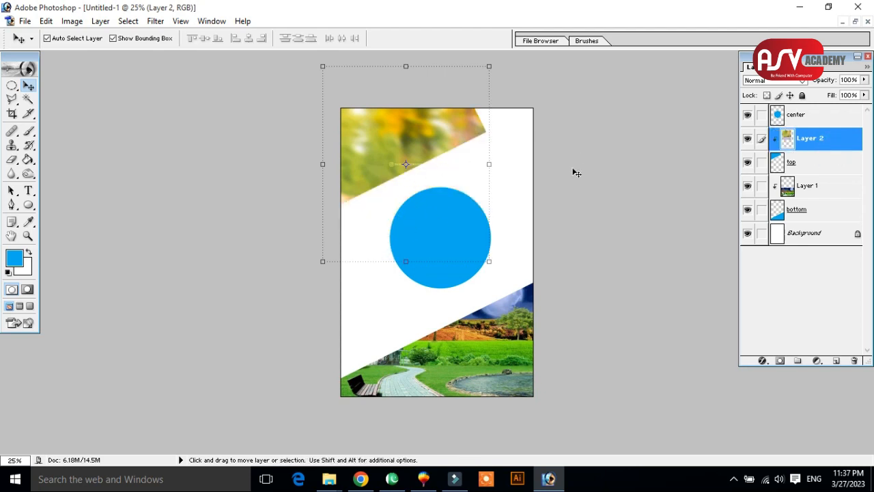
Open the kid3 picture from File Explorer's Class 4 folder and copy the boy's portrait into the shapes document.
click(800, 7)
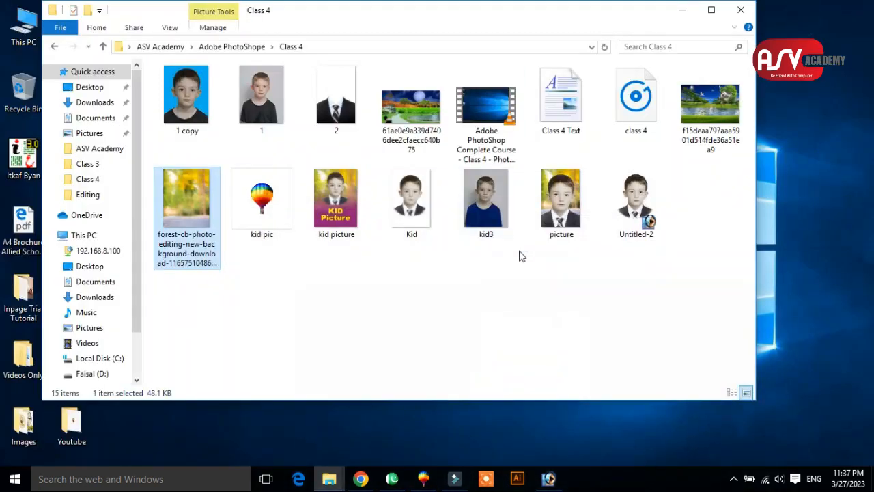
click(536, 266)
drag(491, 207, 436, 290)
drag(154, 84, 413, 155)
drag(441, 254, 129, 159)
click(172, 74)
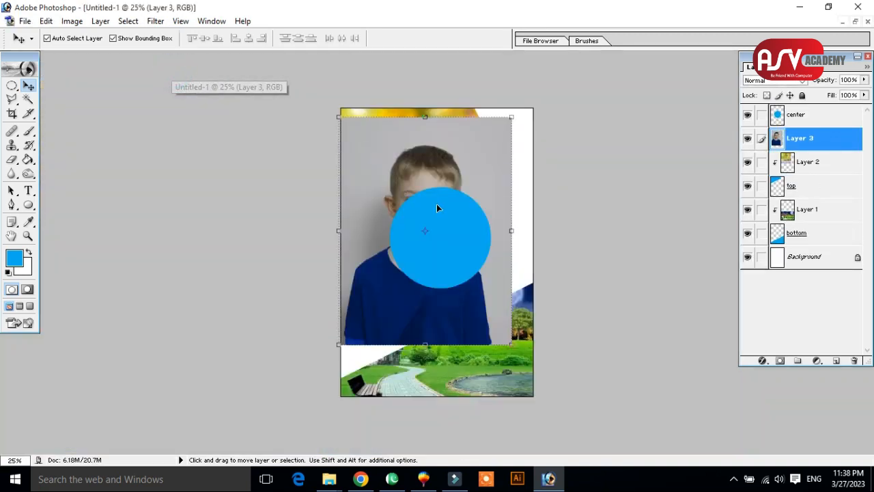
Move the boy's portrait layer above center and shrink it to about 70% over the circle, rotated about -1°.
drag(826, 143, 830, 113)
drag(447, 203, 463, 216)
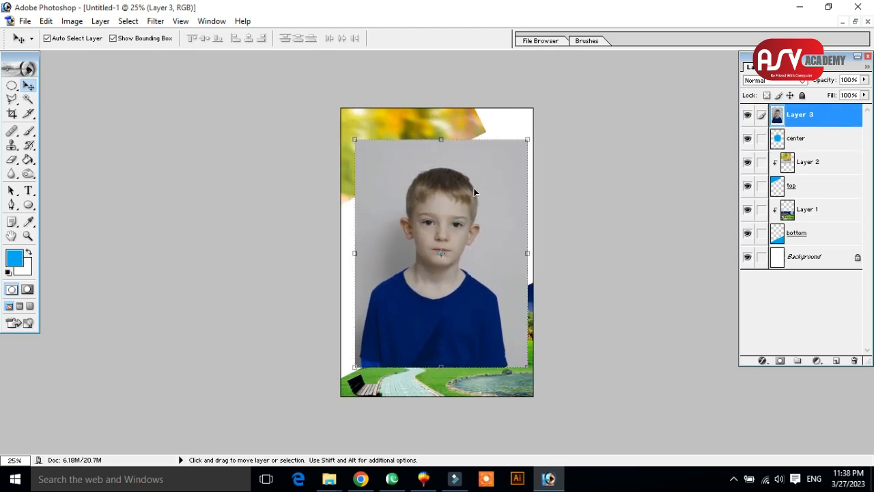
drag(527, 140, 529, 226)
drag(458, 214, 519, 185)
mouse_move(482, 207)
mouse_down()
mouse_move(490, 231)
mouse_move(484, 215)
mouse_up()
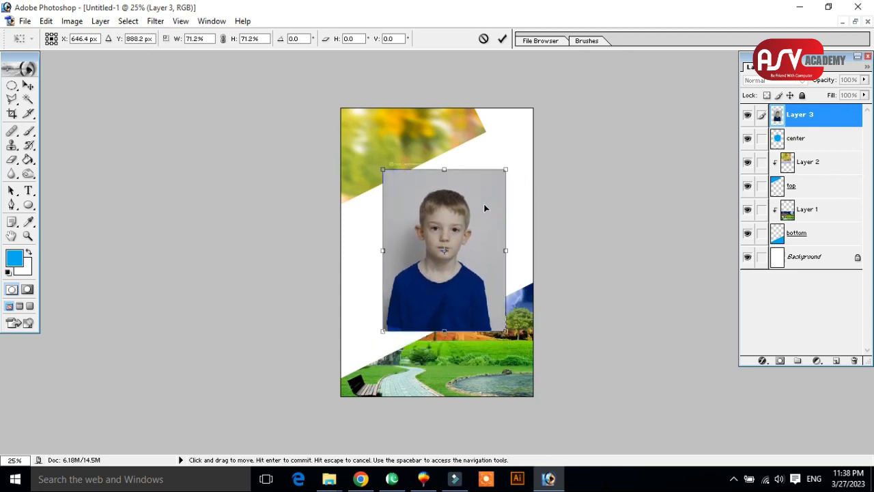
mouse_move(513, 166)
mouse_down()
mouse_move(511, 156)
mouse_move(504, 178)
mouse_move(506, 171)
mouse_up()
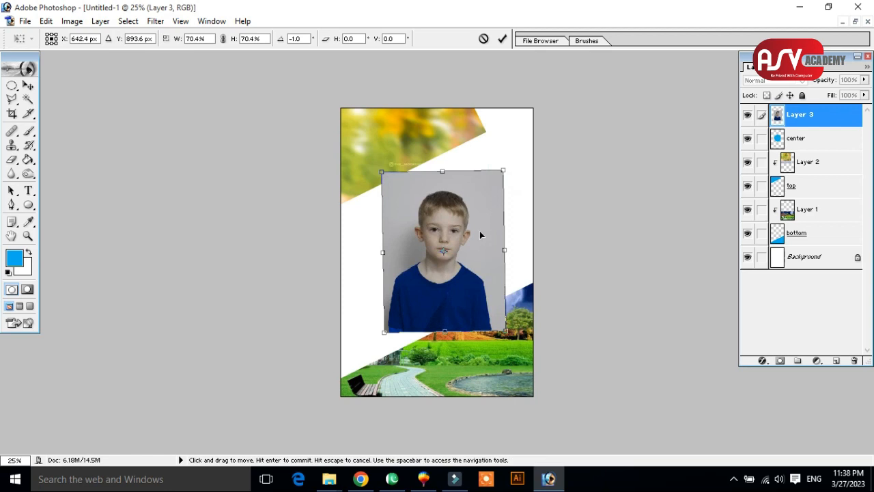
key(Return)
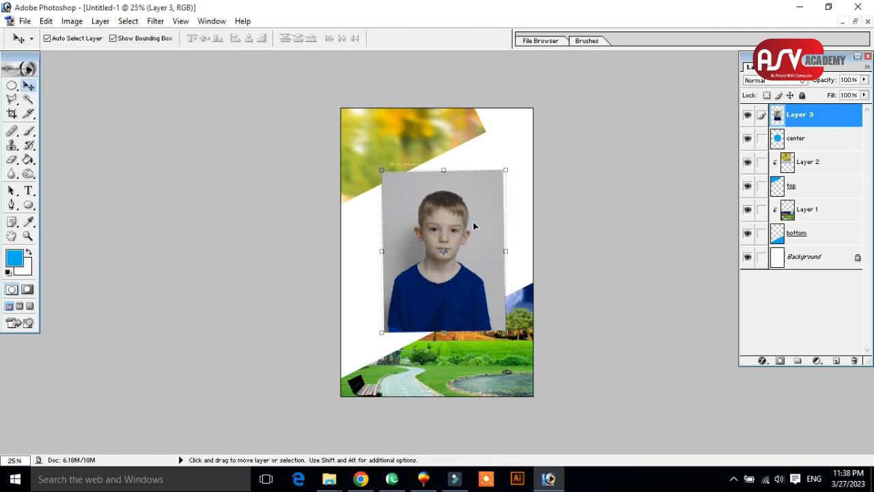
Set the portrait's opacity to 36% and fit it over the circle at 97.0% width, 92.7% height and -2.7° rotation.
click(866, 83)
drag(863, 91, 821, 93)
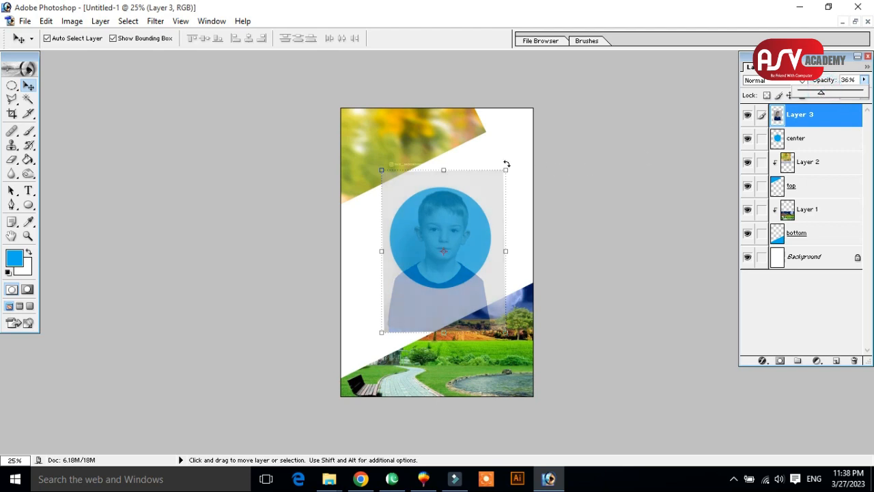
key(ctrl+t)
drag(505, 170, 481, 212)
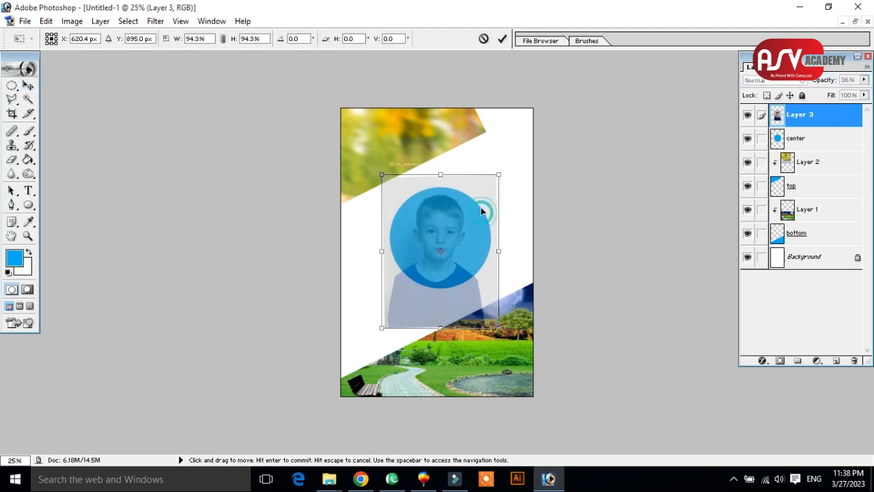
drag(502, 171, 482, 201)
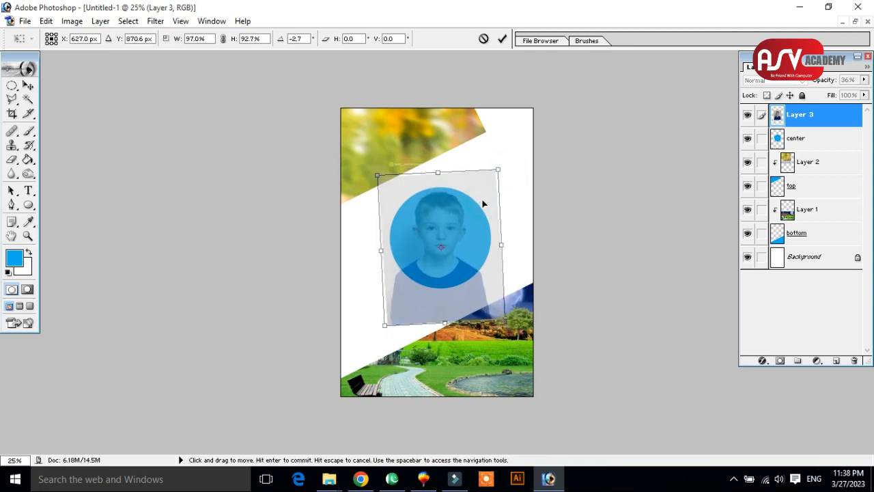
key(Return)
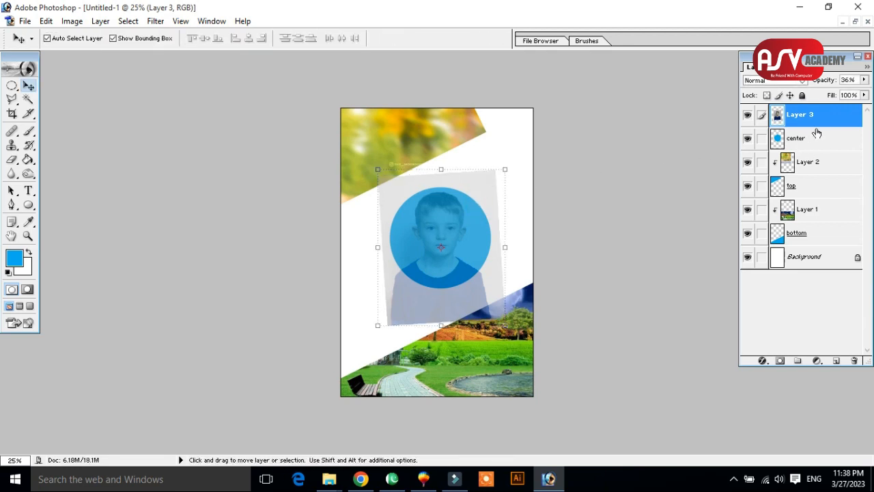
Clip the boy's portrait to the center circle and set its opacity to 100%.
key(alt)
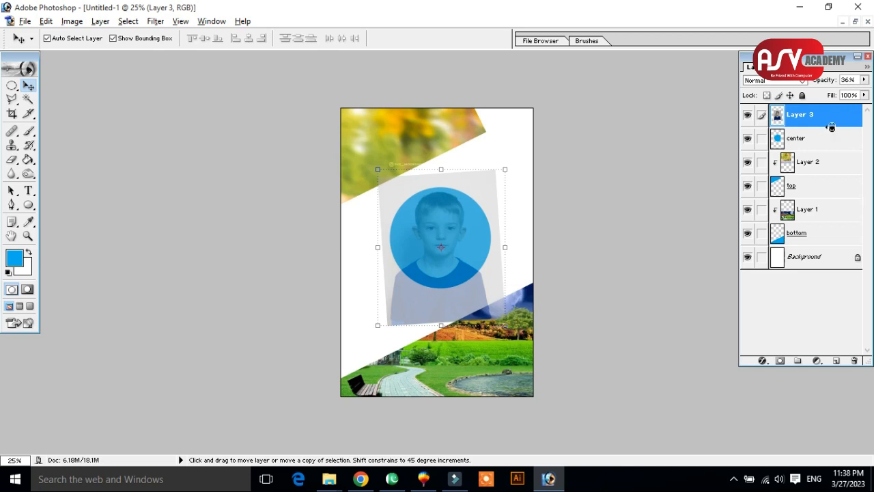
alt+click(831, 127)
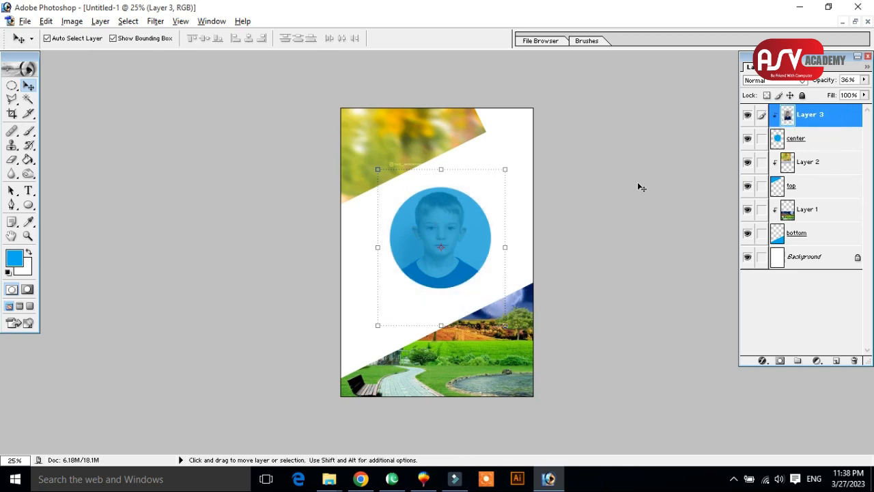
click(863, 81)
drag(848, 92, 865, 91)
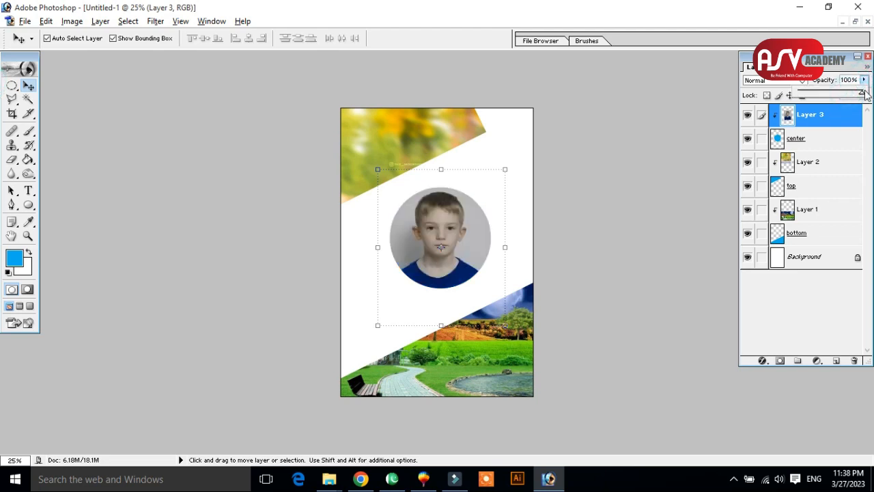
click(617, 257)
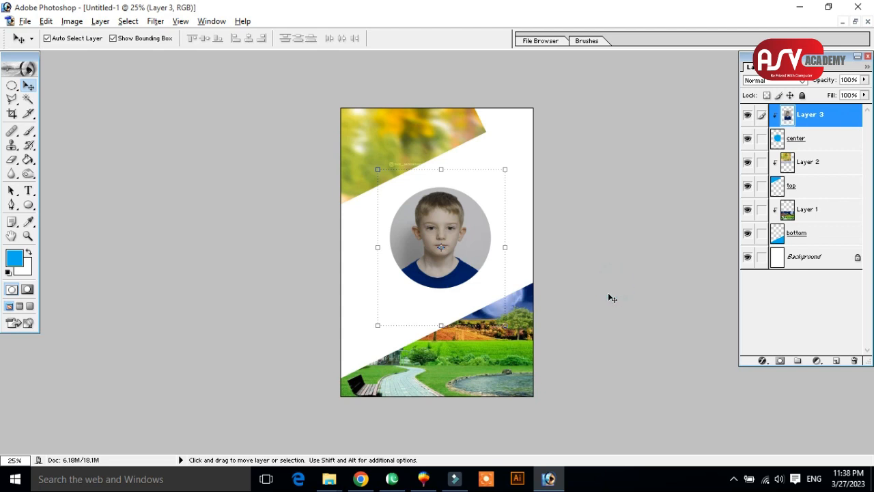
click(607, 253)
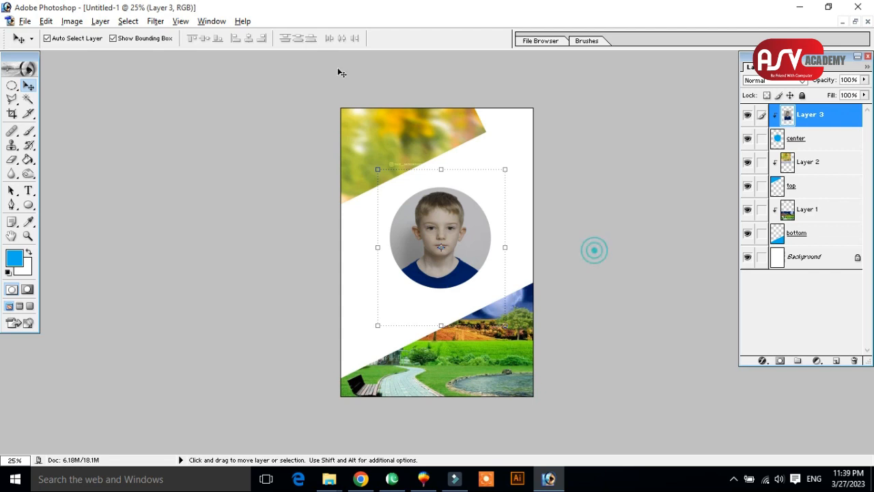
Convert the locked Background into a regular layer with the default settings.
click(858, 263)
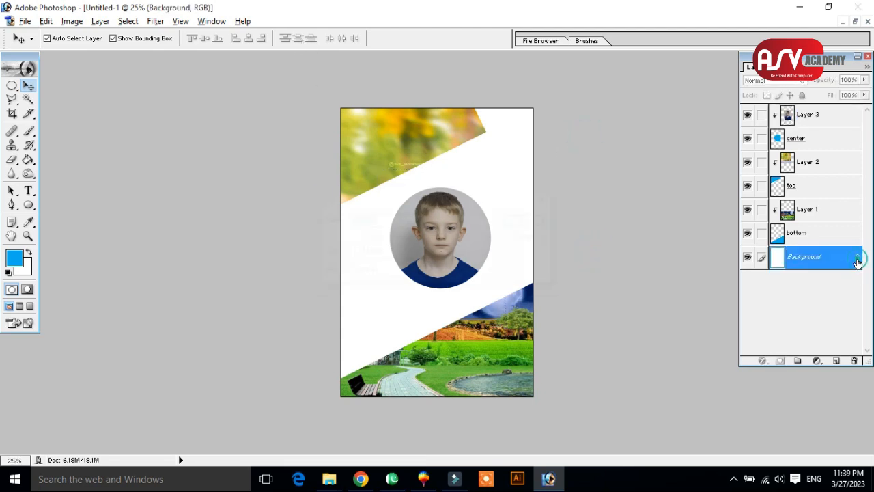
double_click(858, 260)
click(542, 219)
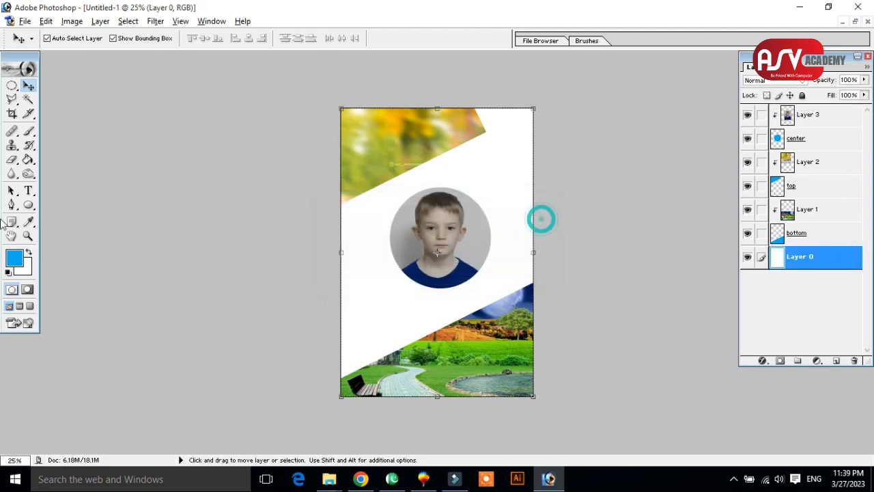
Set the foreground colour to orange.
click(14, 257)
click(466, 130)
click(678, 250)
click(814, 218)
key(v)
click(155, 21)
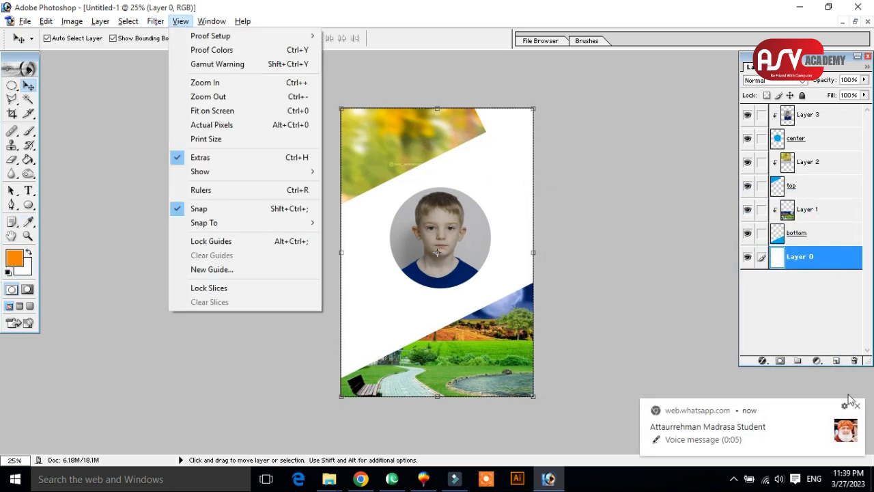
click(858, 408)
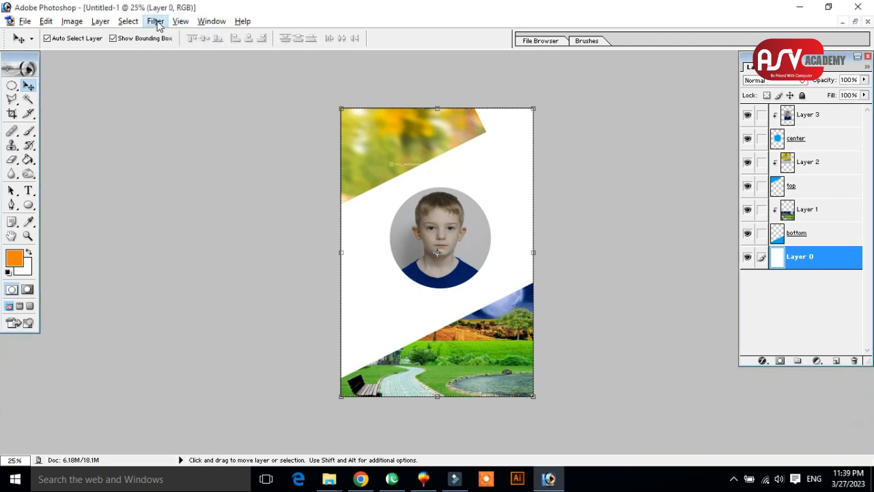
click(156, 22)
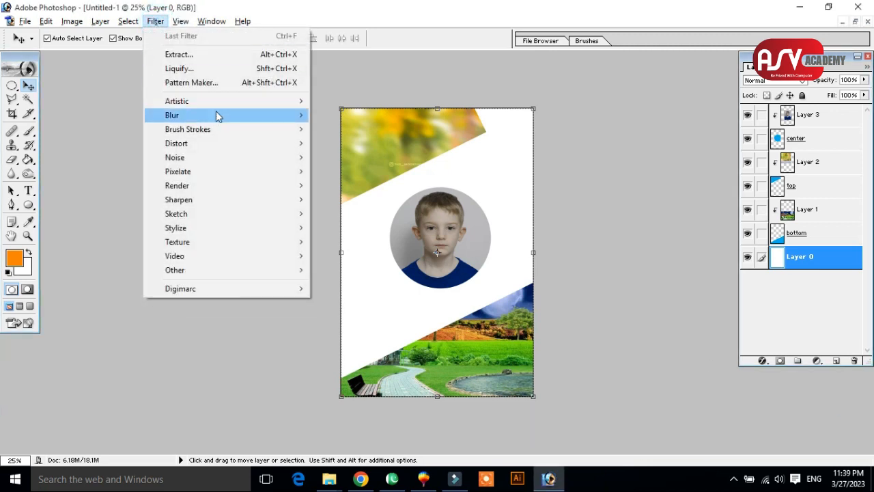
mouse_move(215, 103)
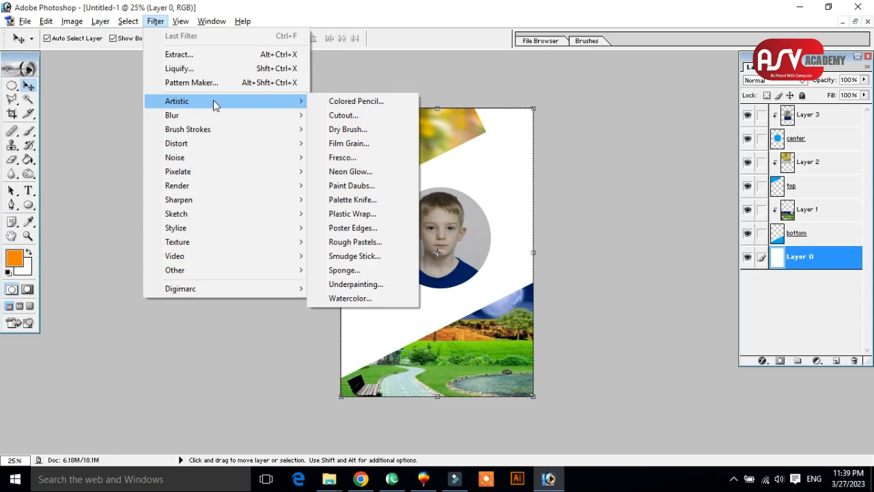
click(434, 78)
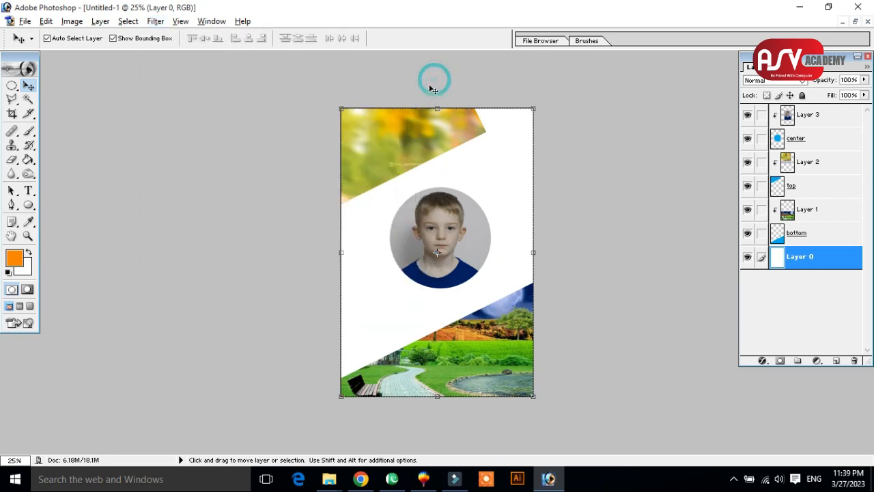
Create a new white 4 x 6 inch RGB document at 300 pixels/inch and maximize its window.
click(857, 23)
key(ctrl+n)
click(556, 183)
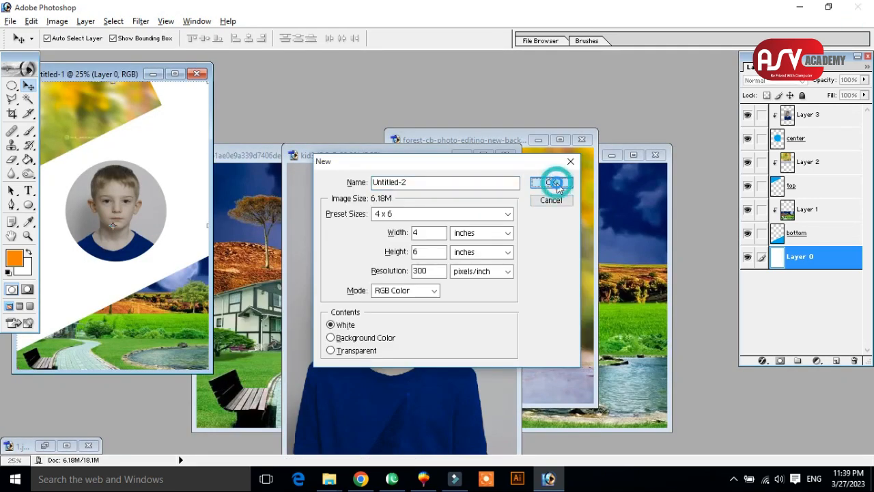
click(189, 88)
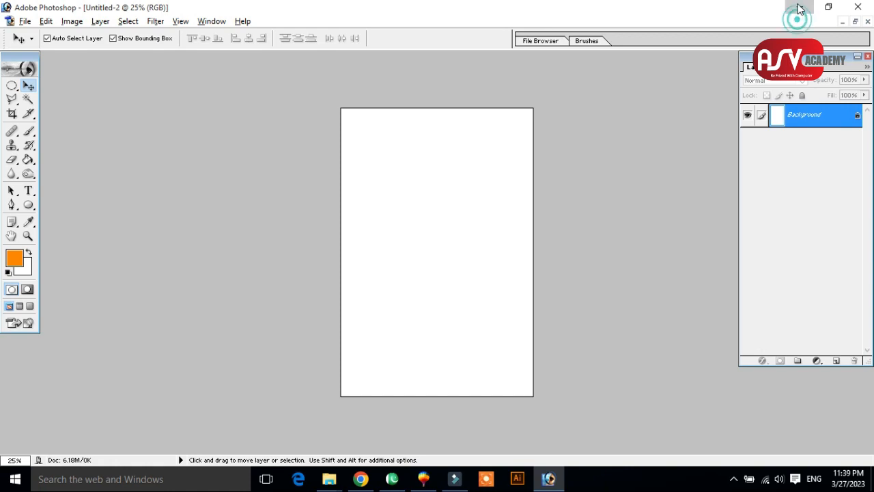
Open Kid.PNG from the Class 4 folder and place the suited boy's cutout in the middle of the Untitled-2 page.
click(801, 8)
click(374, 312)
drag(398, 218, 456, 262)
drag(418, 209, 439, 287)
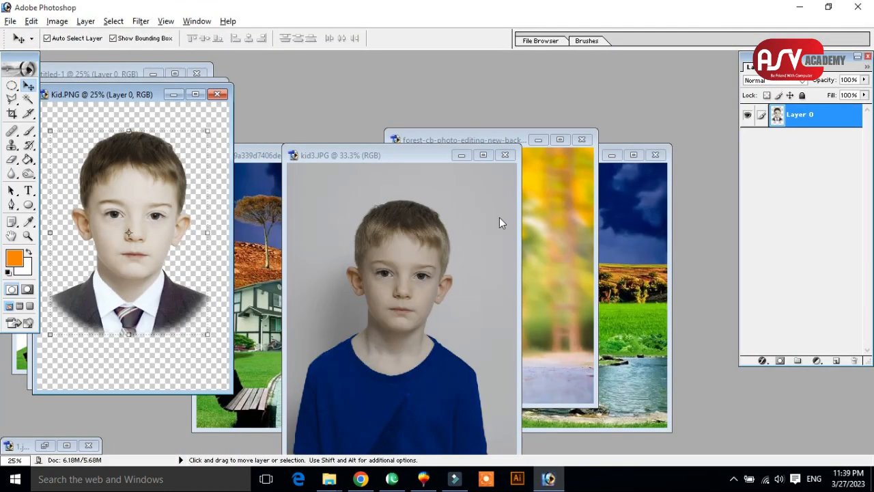
drag(116, 94, 395, 200)
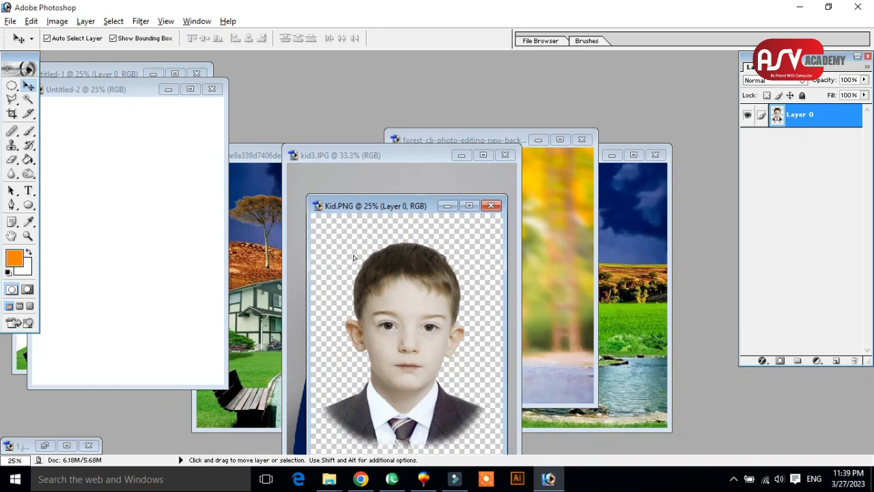
drag(355, 254, 156, 127)
click(195, 92)
drag(465, 242, 437, 198)
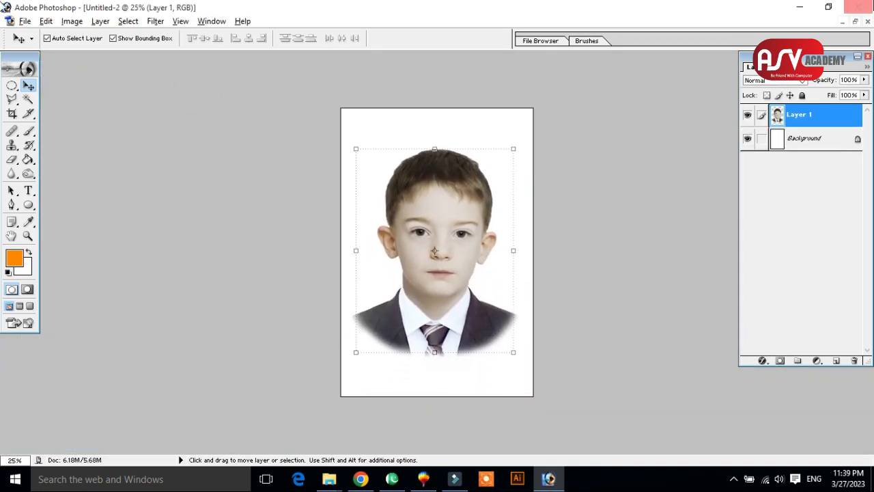
Open the moonlit landscape picture 61ae0e9a339d7406dee2cfaecc640b75 from the Class 4 folder and copy it into Untitled-2.
click(800, 7)
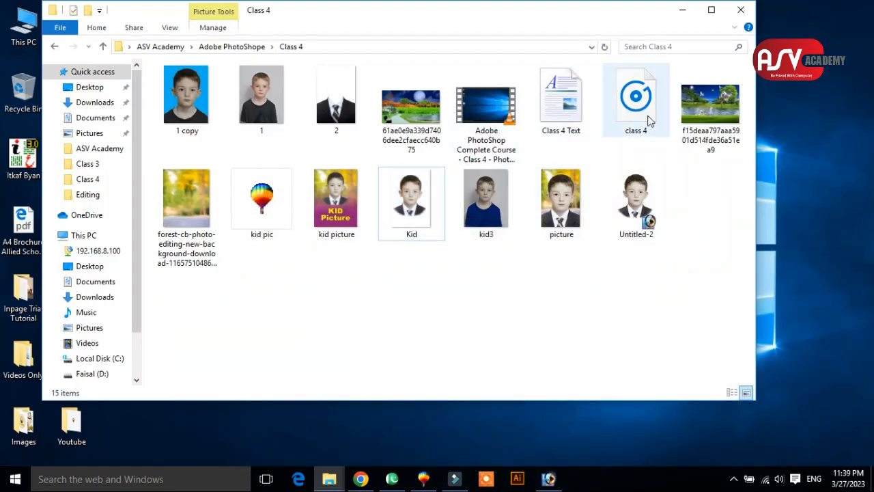
click(422, 117)
drag(421, 117, 353, 257)
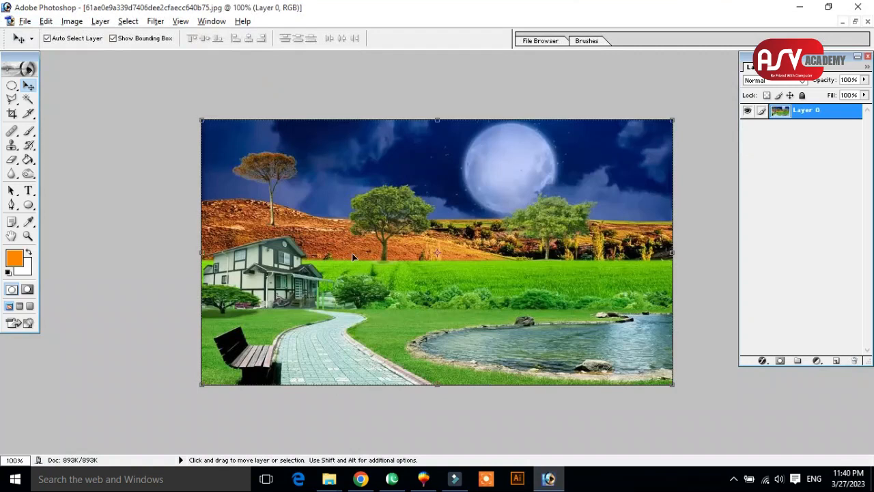
drag(413, 222, 156, 107)
click(185, 89)
Scale the landscape to 394.7% width and 434.8% height so it covers the whole page.
drag(474, 149, 423, 301)
drag(475, 260, 785, 8)
drag(566, 167, 363, 194)
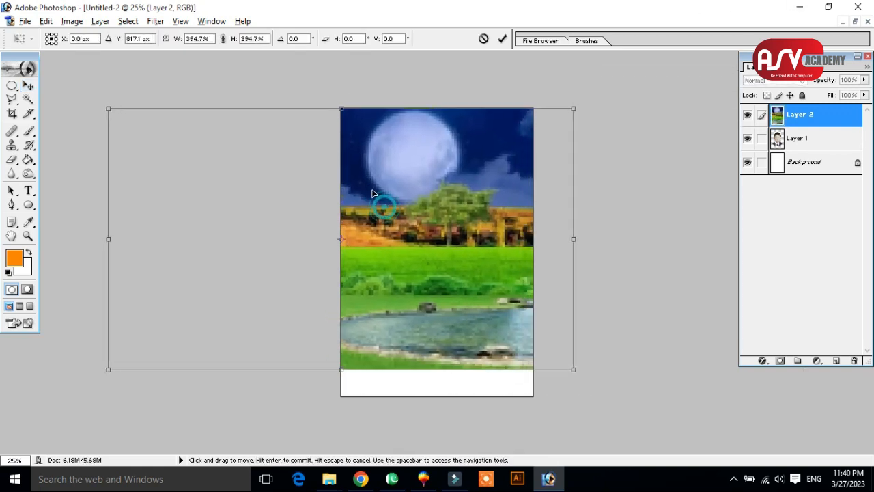
drag(340, 373, 343, 396)
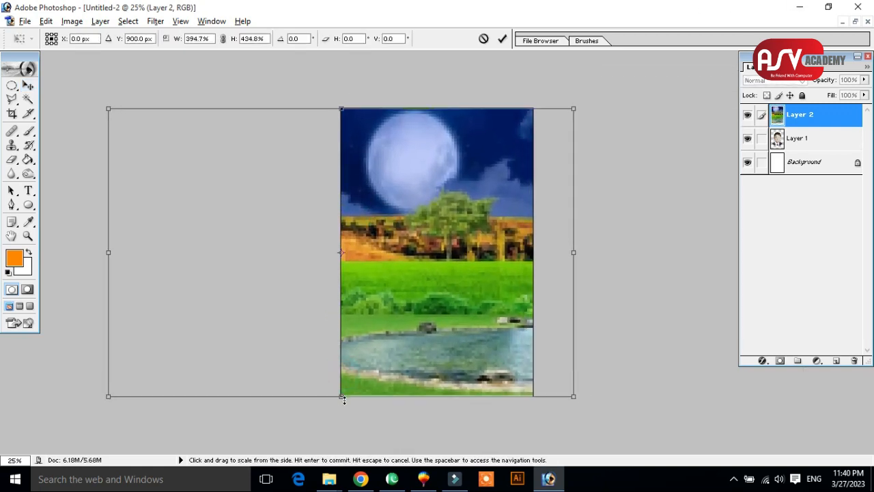
key(Return)
Send the landscape layer behind the boy and move the boy's cutout lower on the page.
key(ctrl+bracketleft)
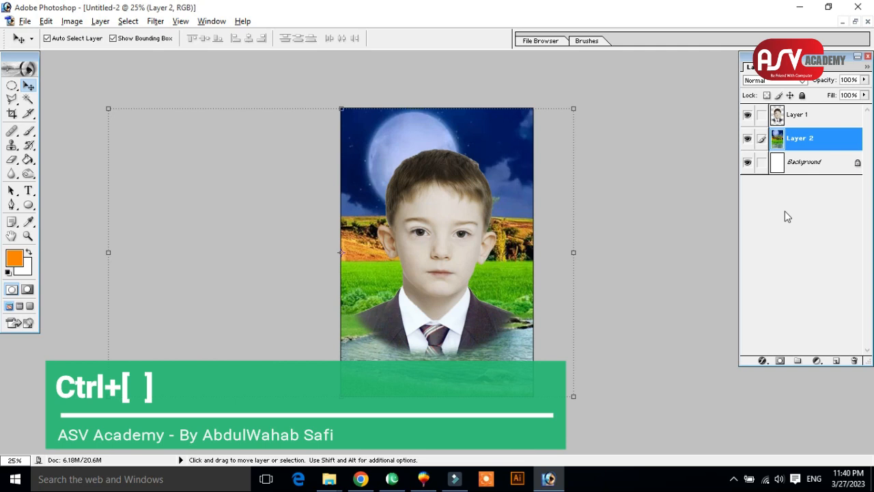
key(ctrl+bracketright)
key(ctrl+bracketleft)
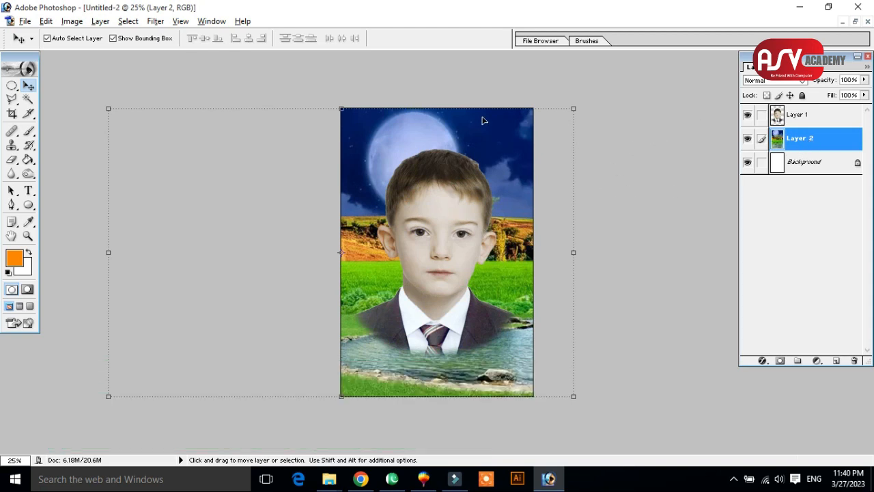
drag(455, 194, 455, 220)
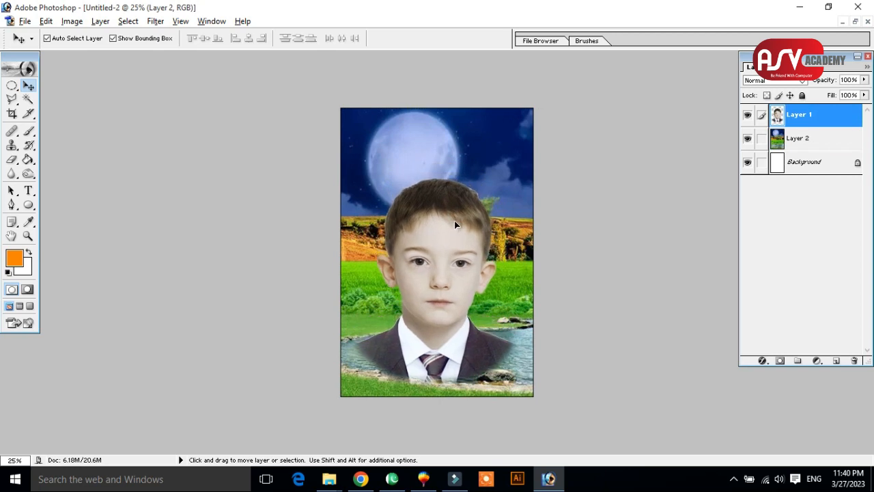
Stretch the landscape layer to 102.9% width and shift it left to X -38.0 px.
click(473, 134)
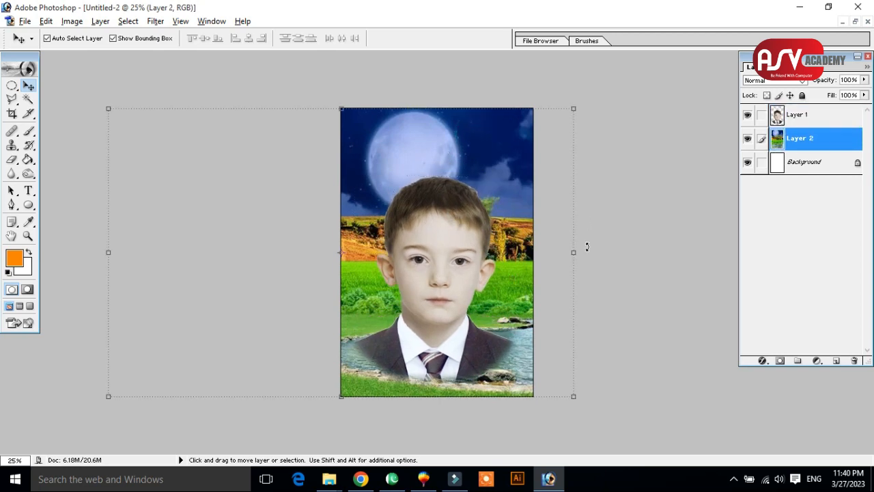
drag(577, 252, 581, 252)
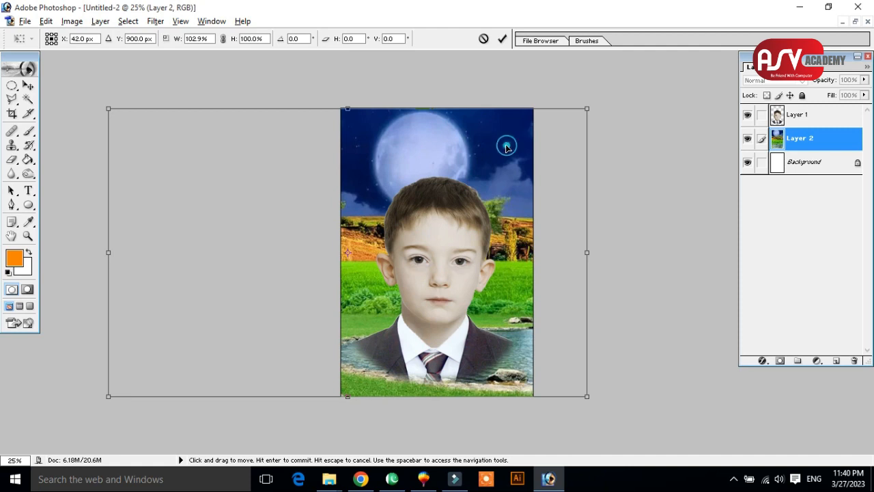
drag(497, 148, 494, 147)
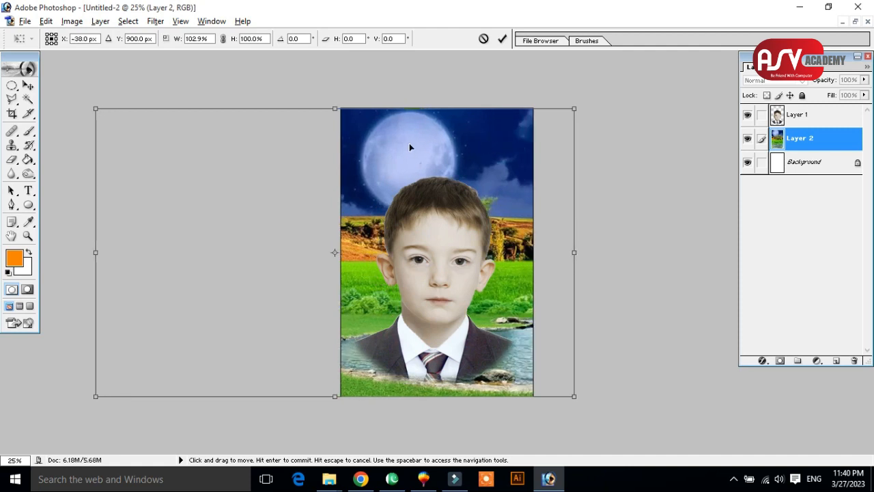
key(Return)
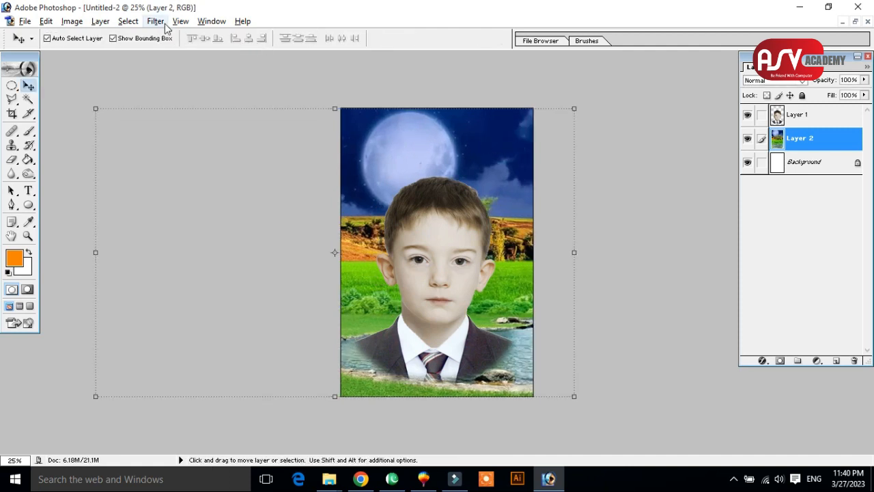
Apply a Gaussian Blur with a 6.3 pixel radius to the landscape layer.
click(164, 24)
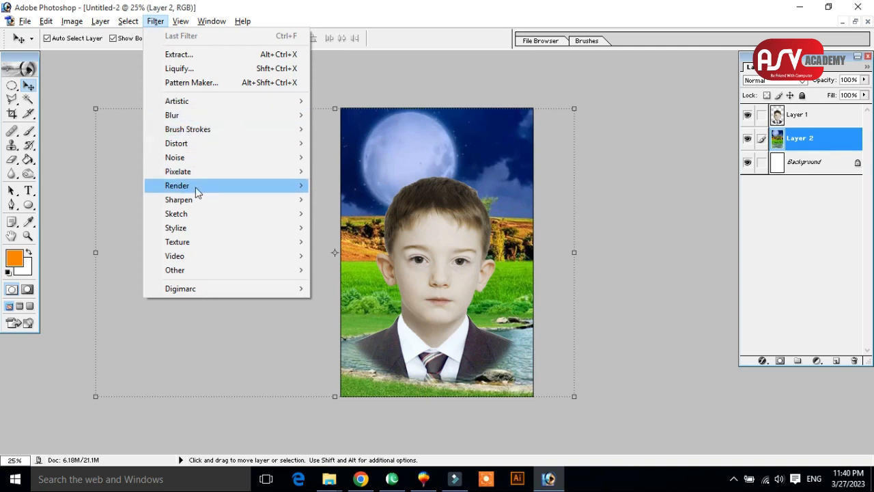
mouse_move(172, 117)
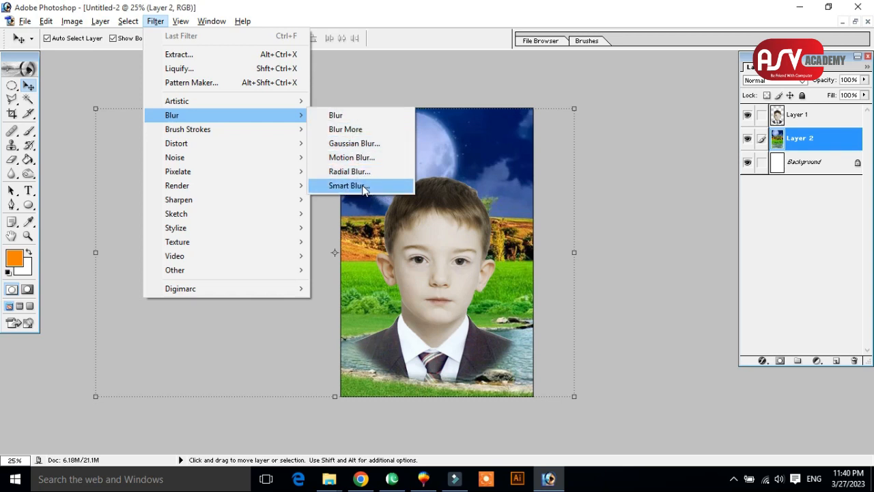
click(348, 147)
drag(396, 140, 618, 116)
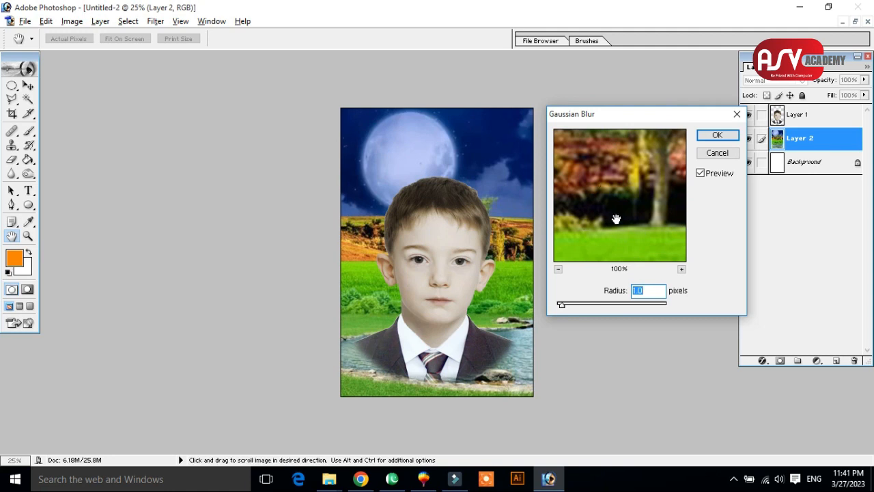
drag(566, 307, 591, 307)
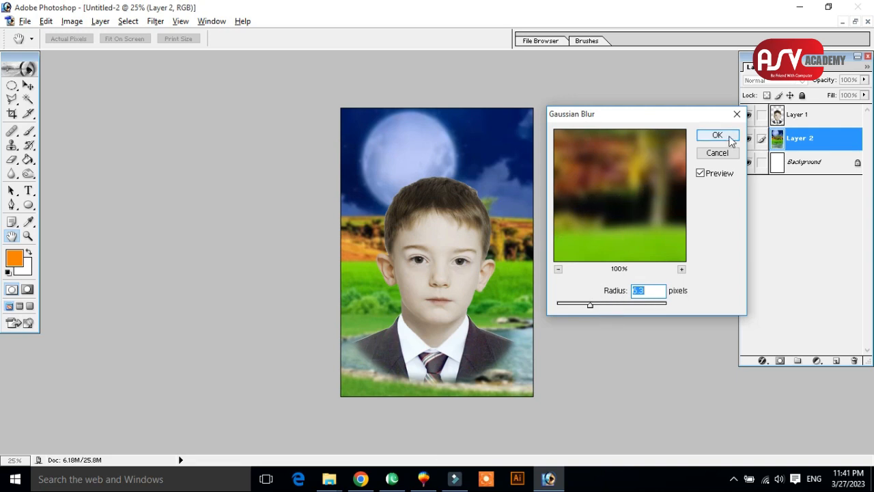
click(729, 139)
key(v)
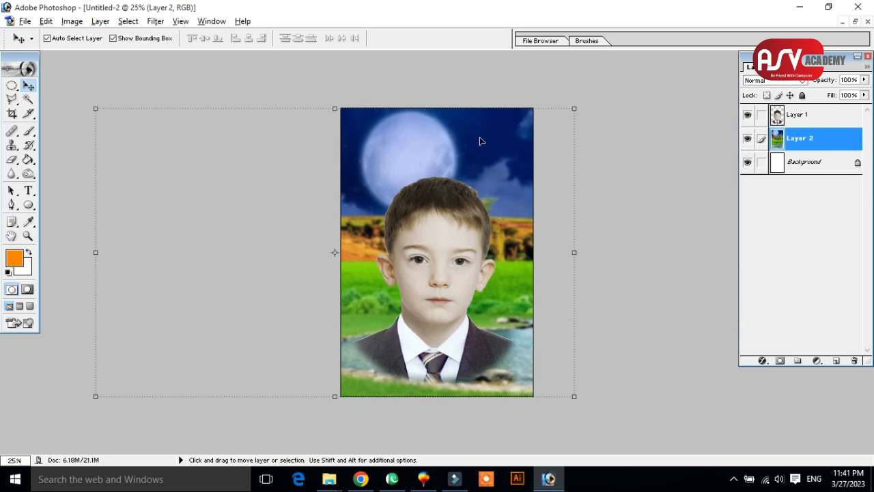
Blur the landscape layer again with a Gaussian Blur radius of 39.2 pixels.
click(155, 21)
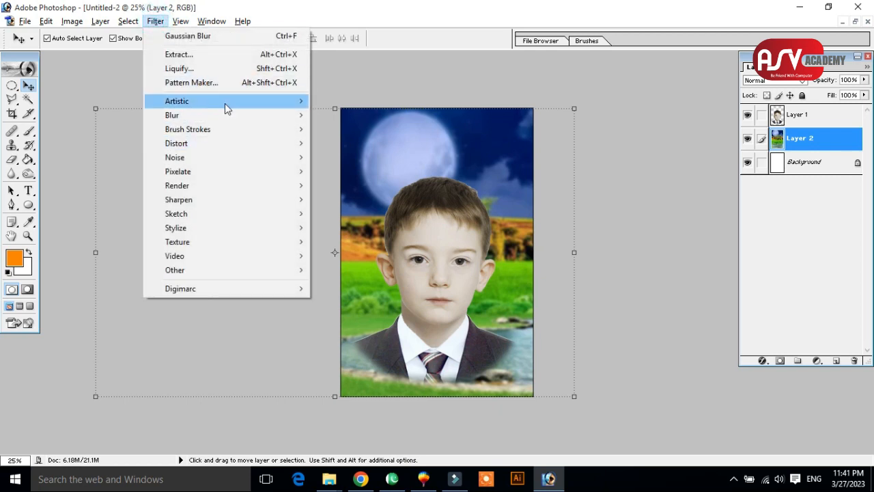
mouse_move(234, 113)
click(362, 144)
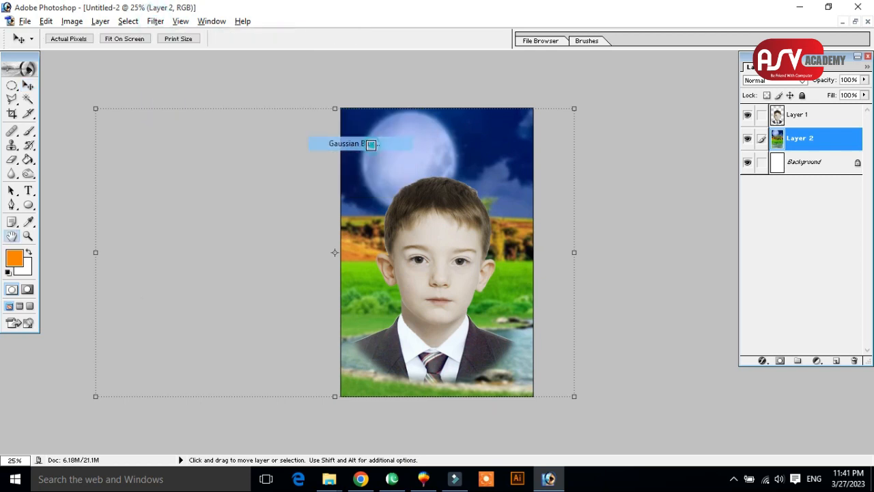
drag(608, 306, 618, 306)
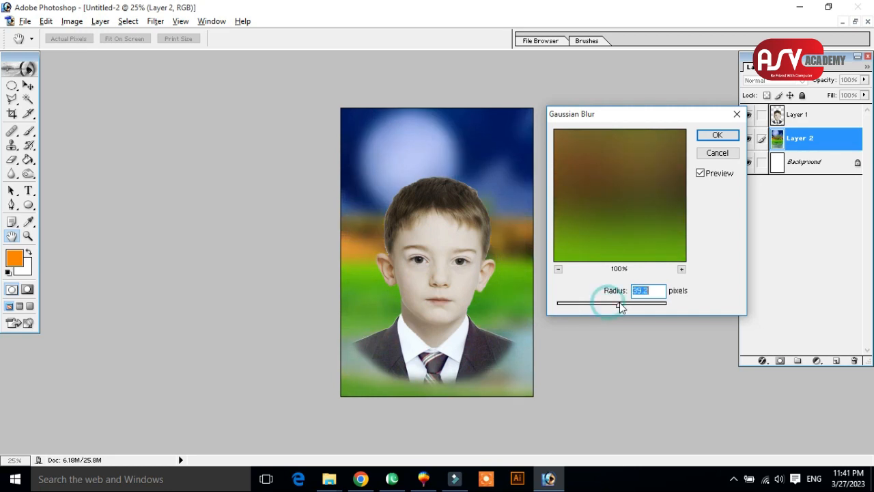
click(716, 134)
key(v)
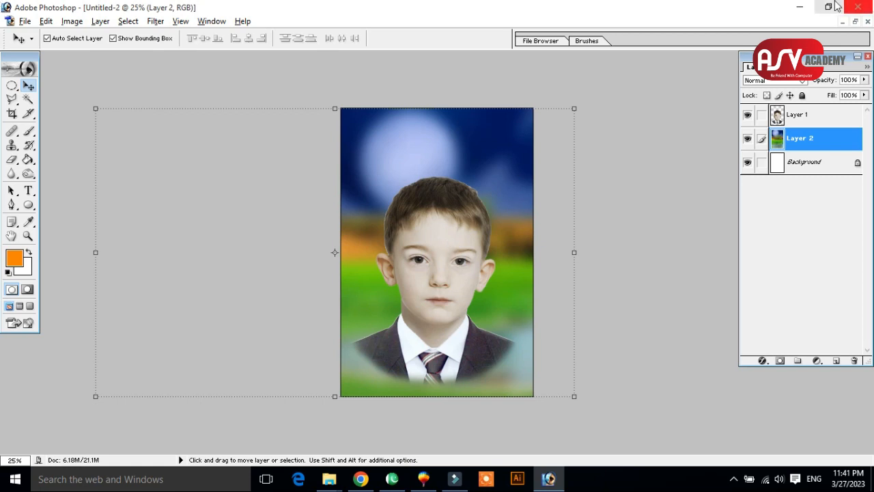
Bring up 1.jpg from the Class 4 folder, close it without saving, and select the boy's layer in Untitled-2.
click(799, 7)
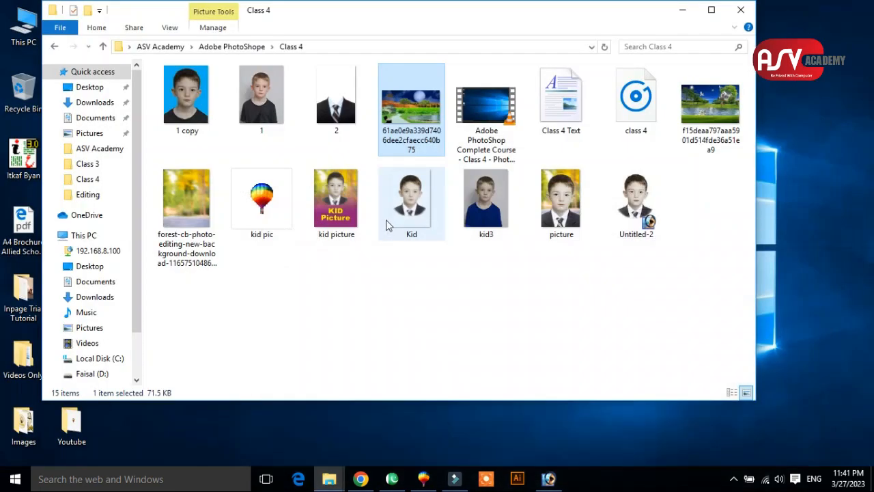
click(450, 286)
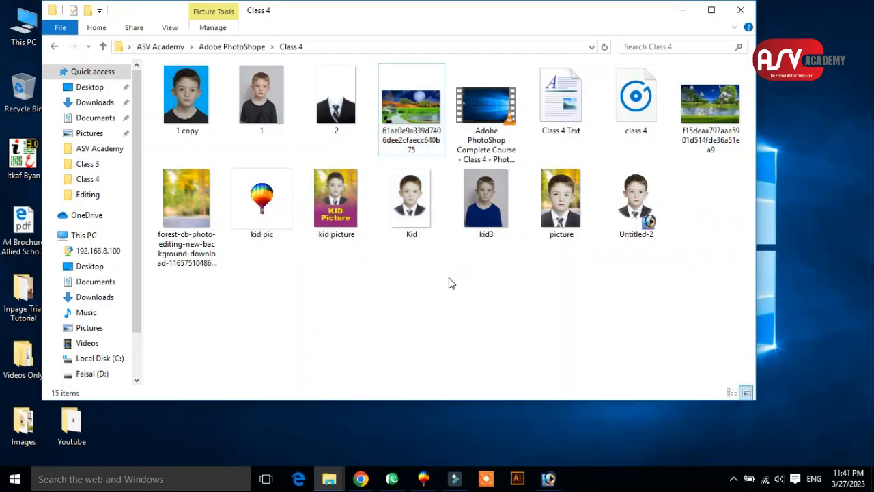
drag(262, 99, 661, 76)
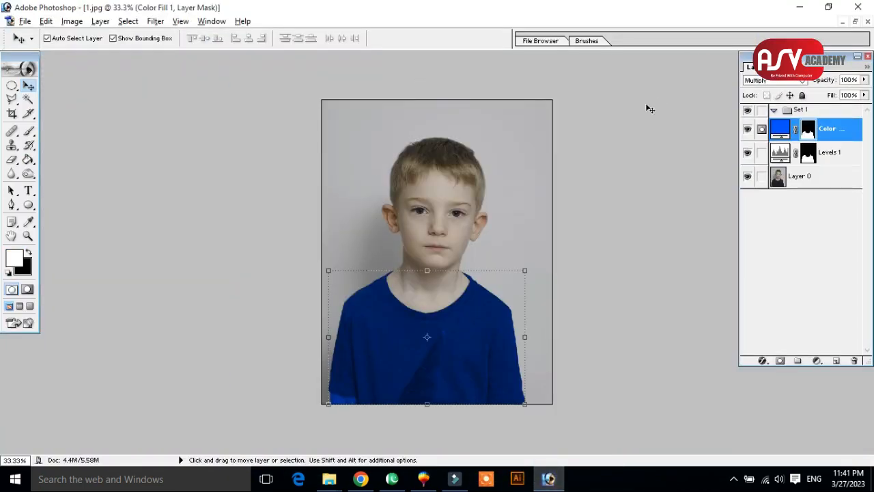
click(624, 196)
click(868, 22)
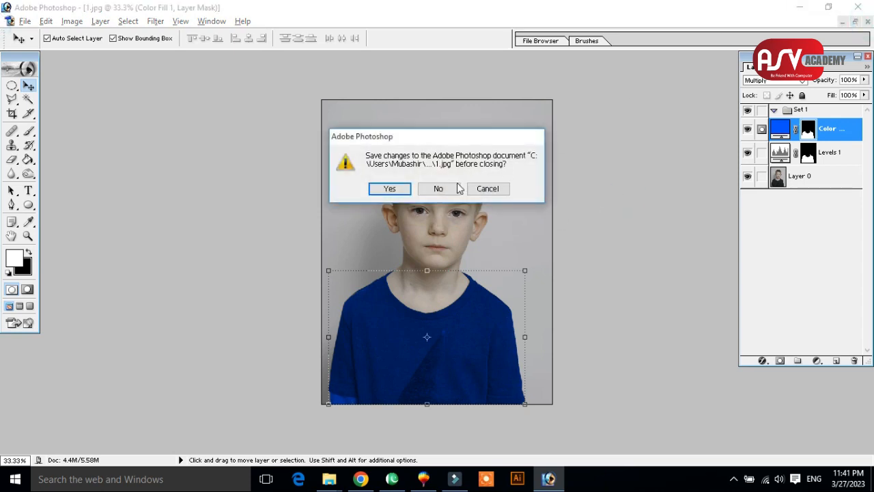
click(454, 186)
click(446, 229)
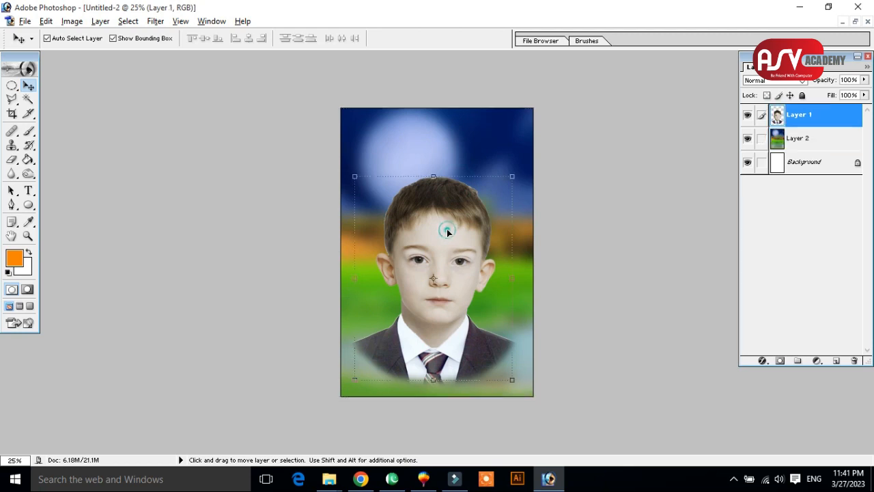
Apply a Smart Blur to the boy's layer with radius 13.2, threshold 25.0, Low quality and Normal mode.
key(z)
drag(522, 173, 382, 350)
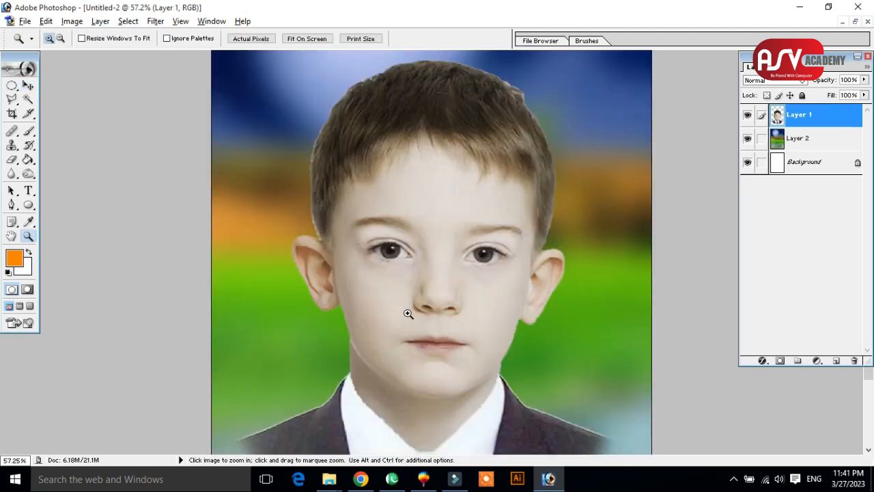
drag(291, 119, 586, 385)
drag(270, 143, 659, 419)
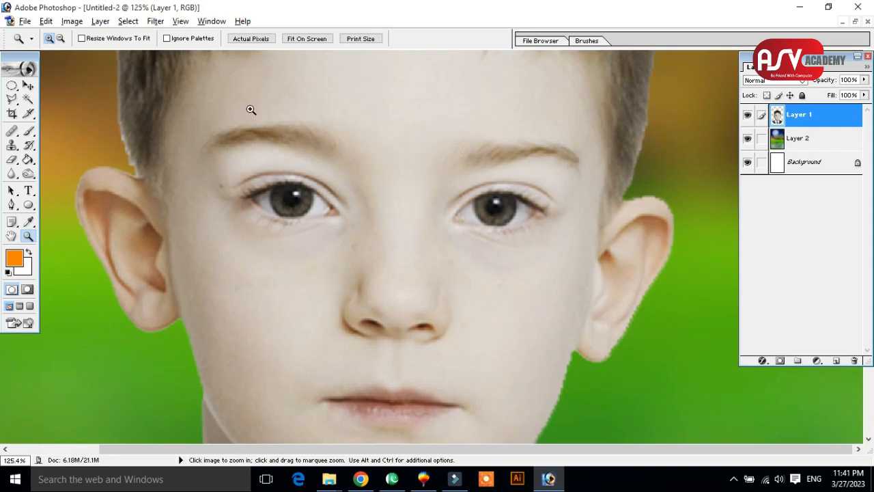
click(128, 21)
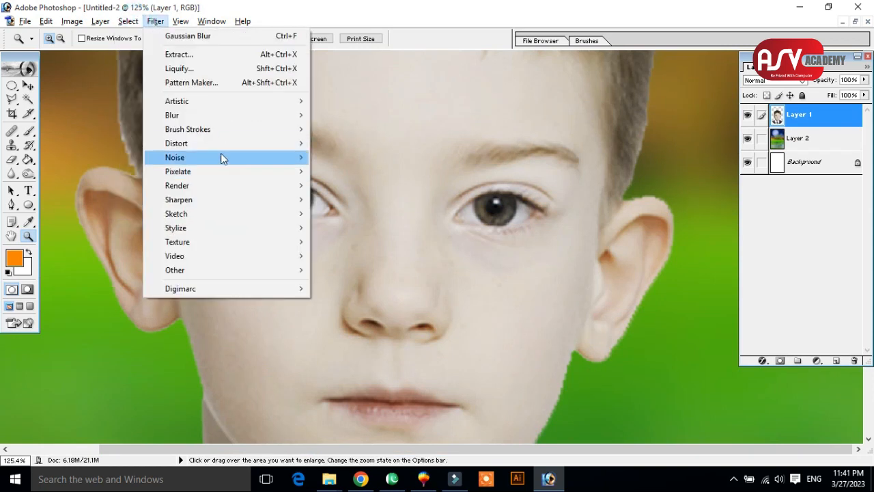
click(228, 114)
click(374, 186)
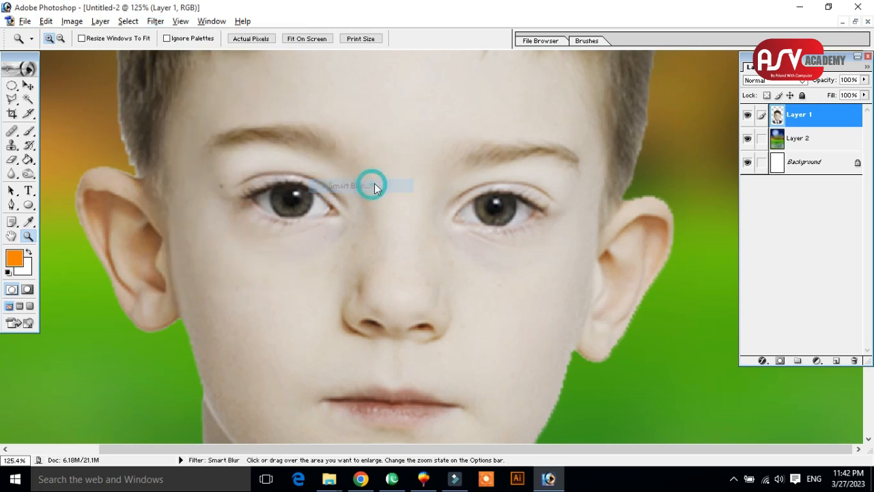
drag(416, 75, 632, 82)
drag(603, 160, 649, 205)
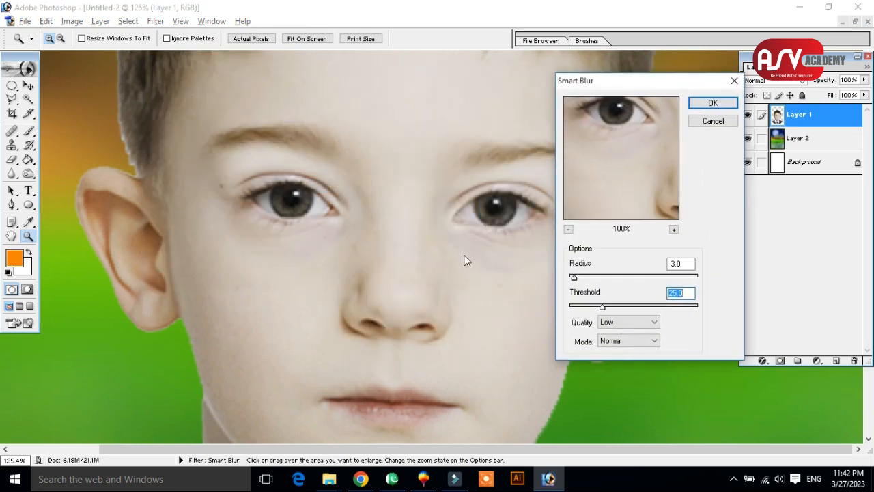
drag(616, 162, 651, 239)
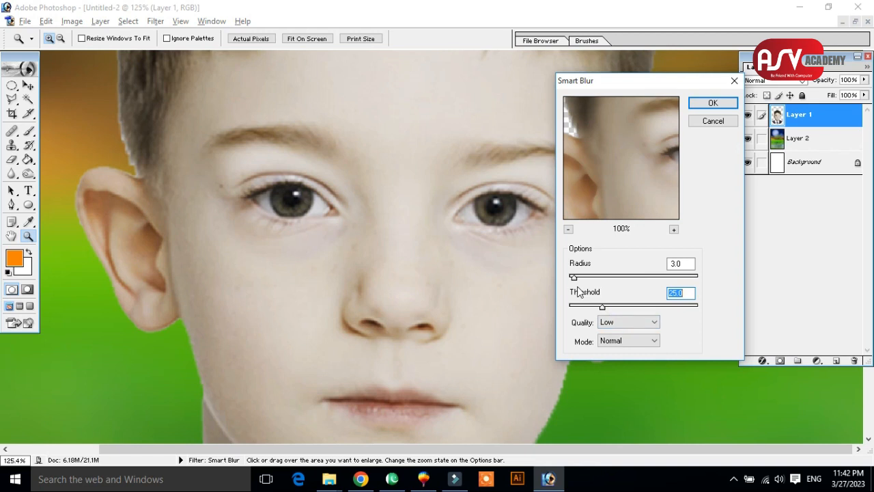
drag(574, 277, 589, 282)
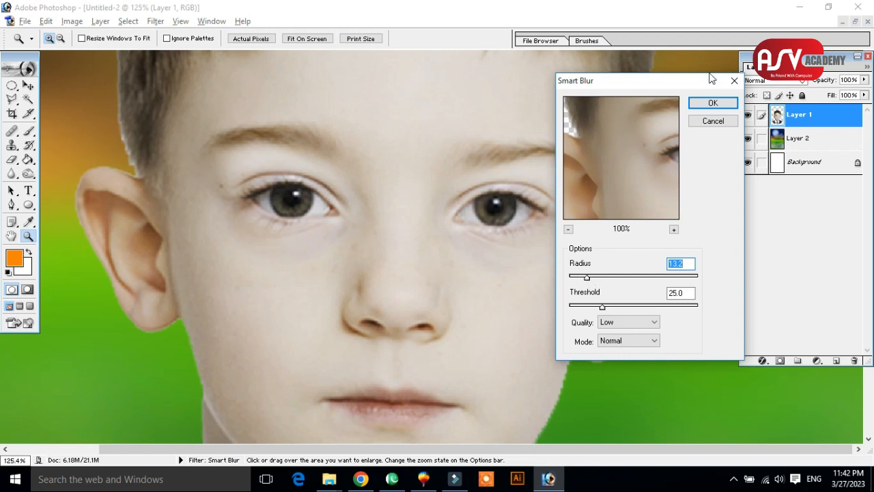
click(713, 103)
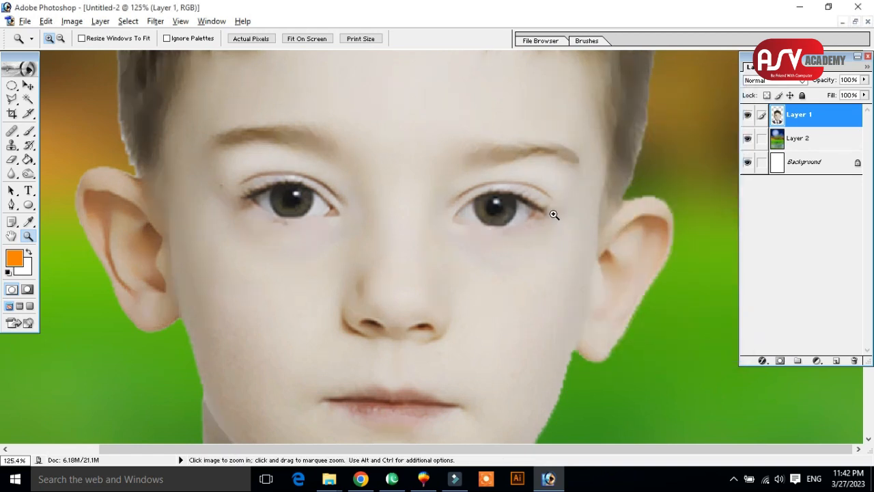
Load the boy's layer outline as a selection and invert it to cover everything around him.
alt+click(422, 207)
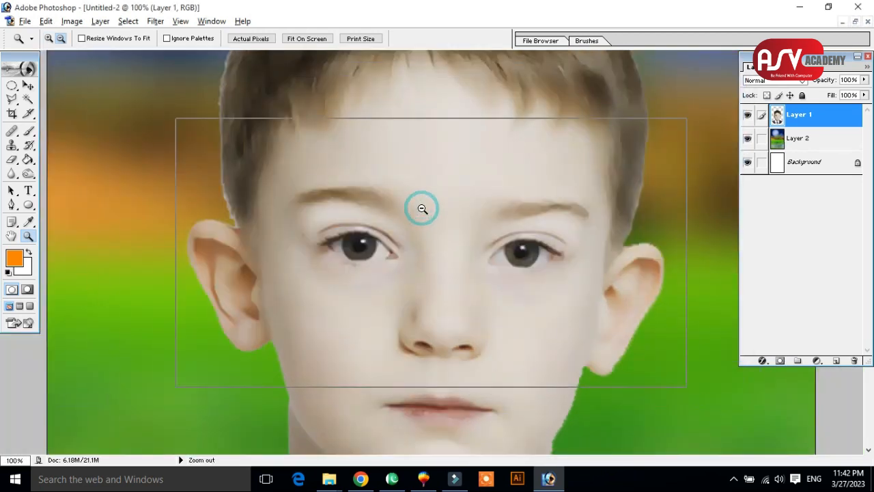
alt+click(422, 206)
alt+click(492, 281)
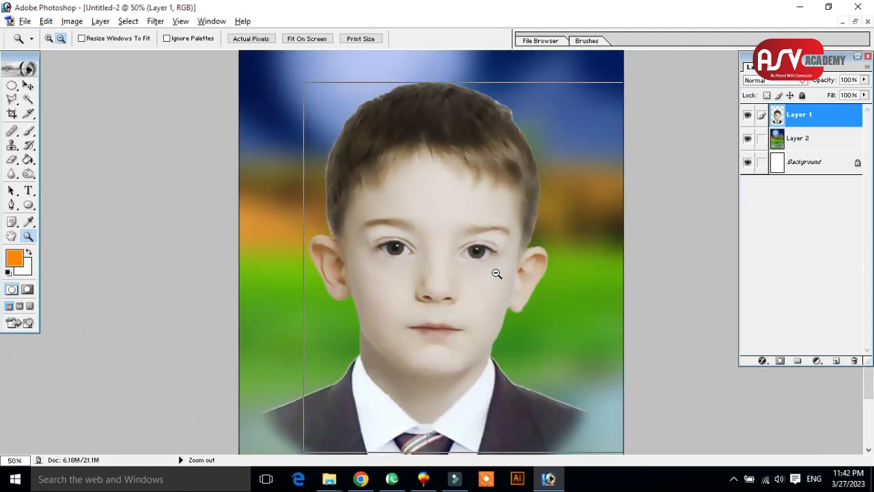
alt+click(497, 273)
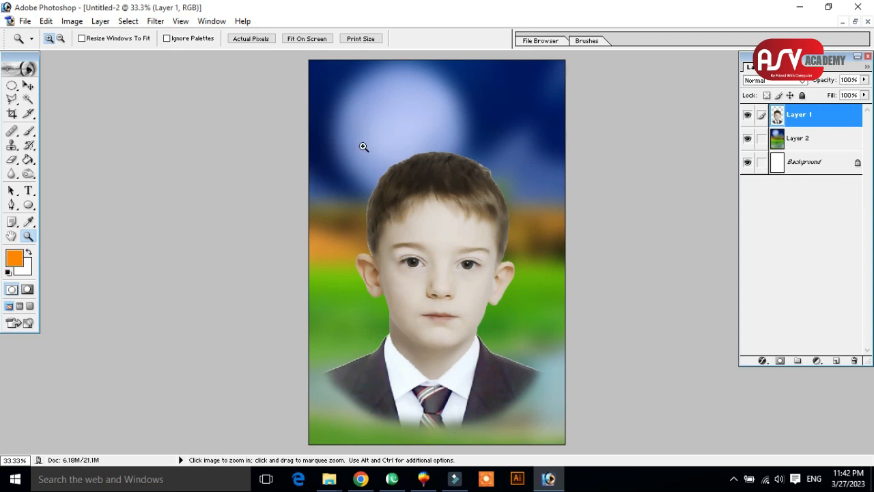
drag(413, 214, 566, 395)
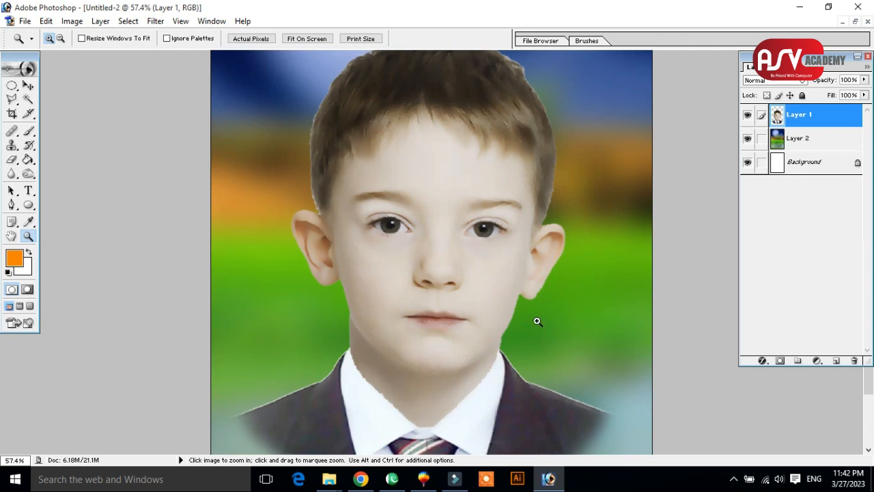
alt+click(488, 275)
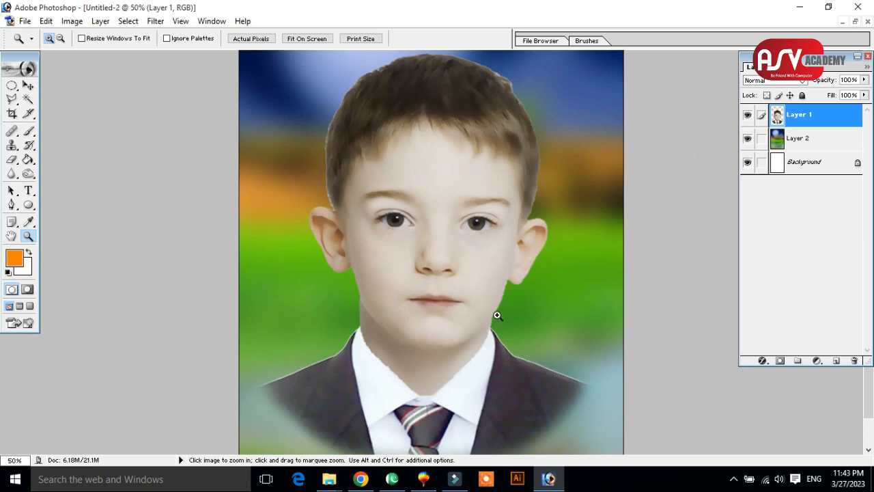
ctrl+click(777, 117)
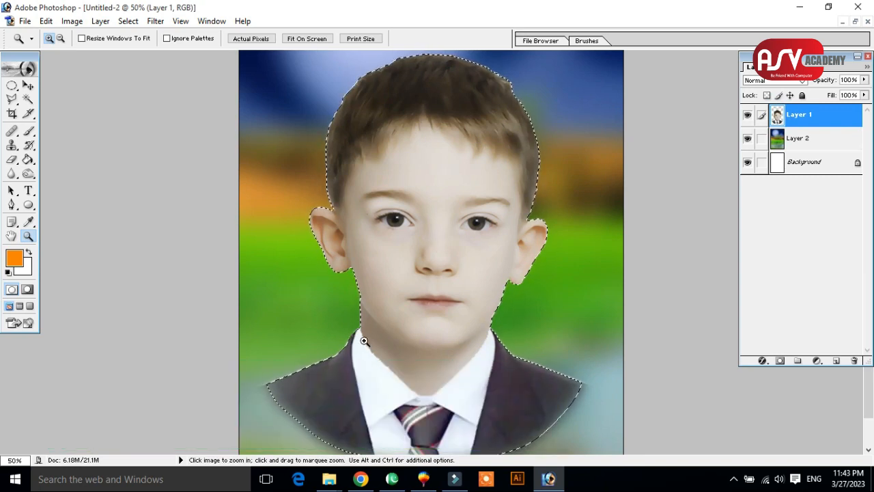
key(Delete)
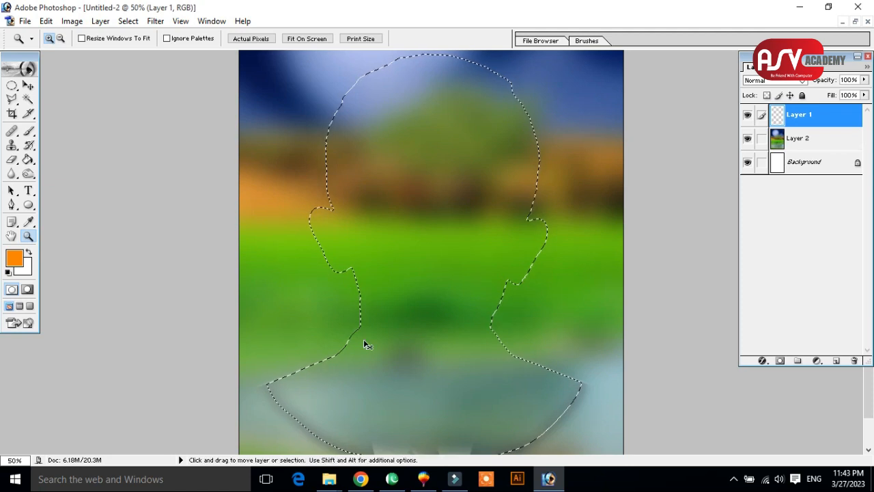
key(ctrl+z)
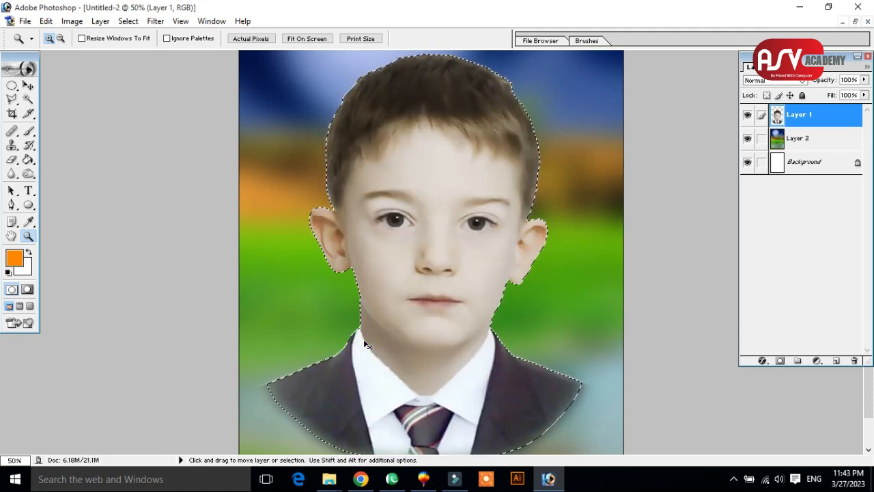
key(ctrl+shift+i)
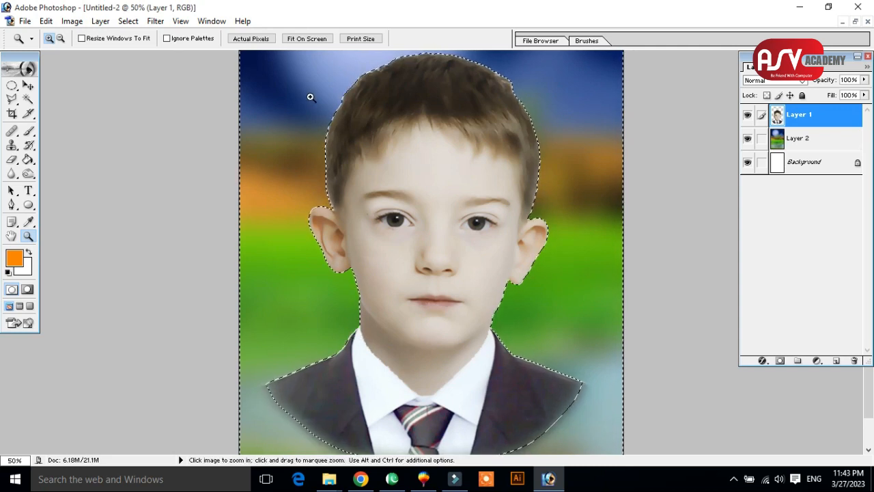
Feather the inverted selection by 2 pixels, clear the boy layer's outer edge with it, and deselect.
click(127, 21)
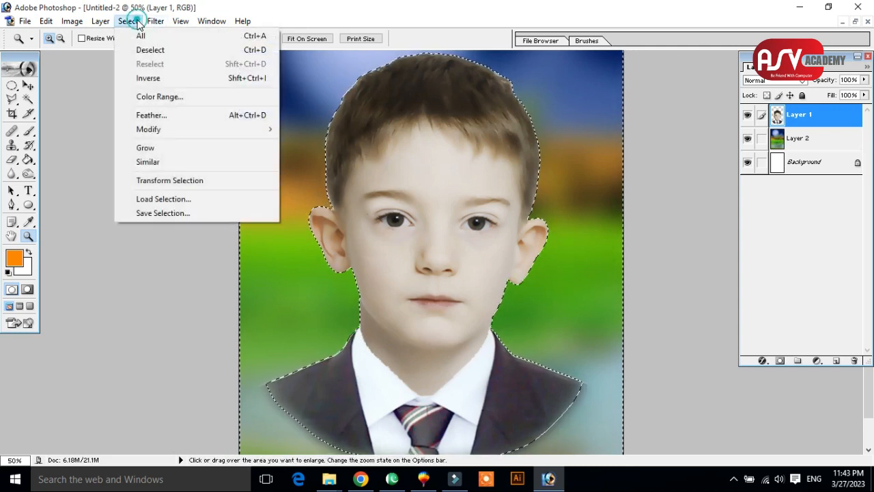
click(175, 118)
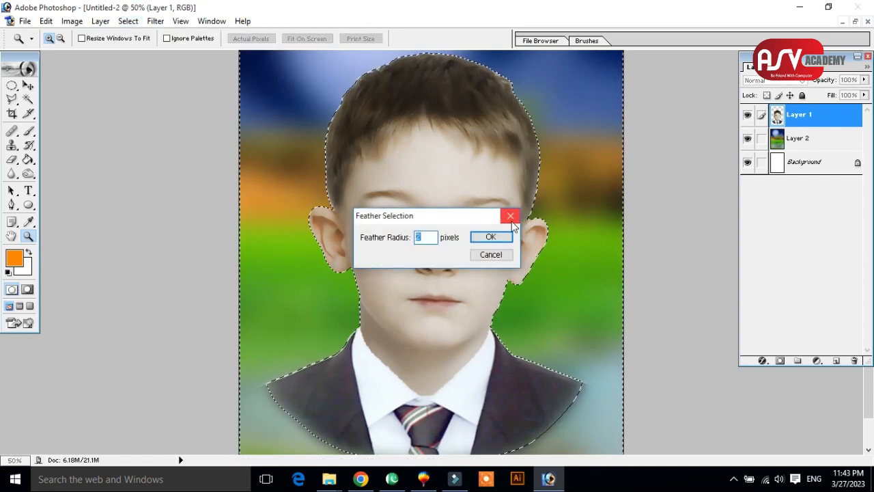
drag(390, 223, 519, 190)
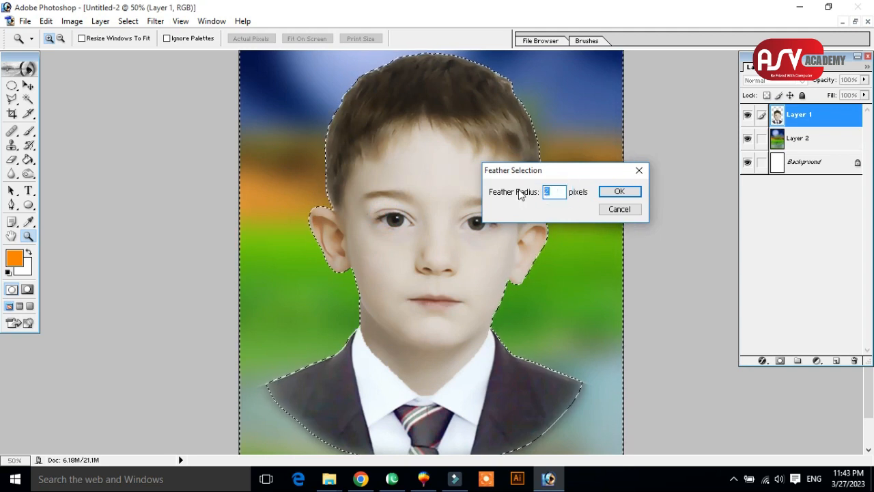
click(618, 192)
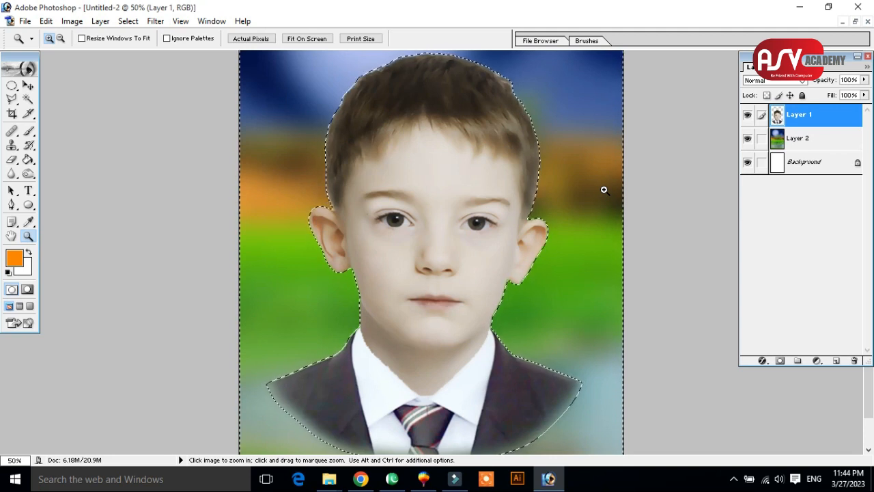
key(ctrl)
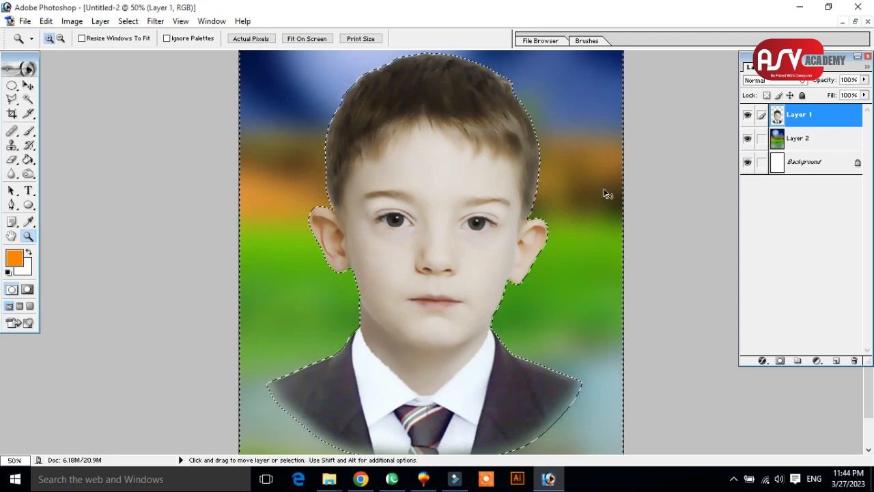
key(ctrl+d)
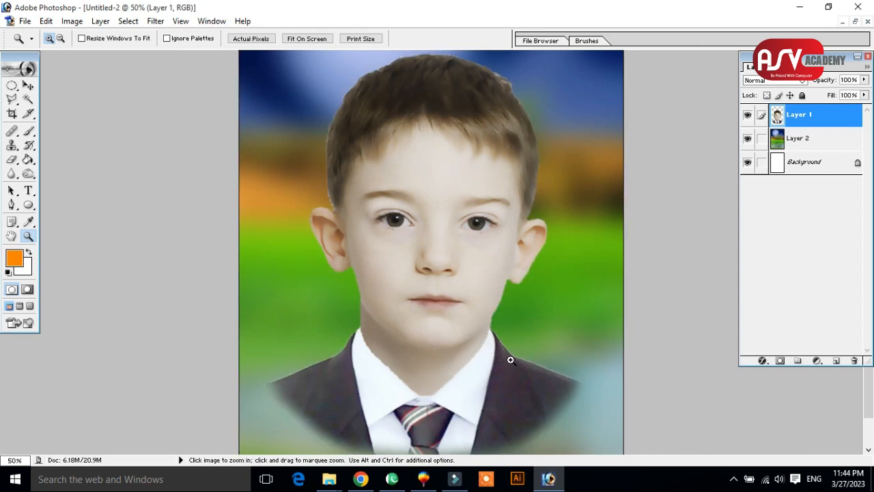
Restore the feathered selection, delete more of the light fringe along the boy's jacket edge, and deselect.
drag(307, 315, 360, 366)
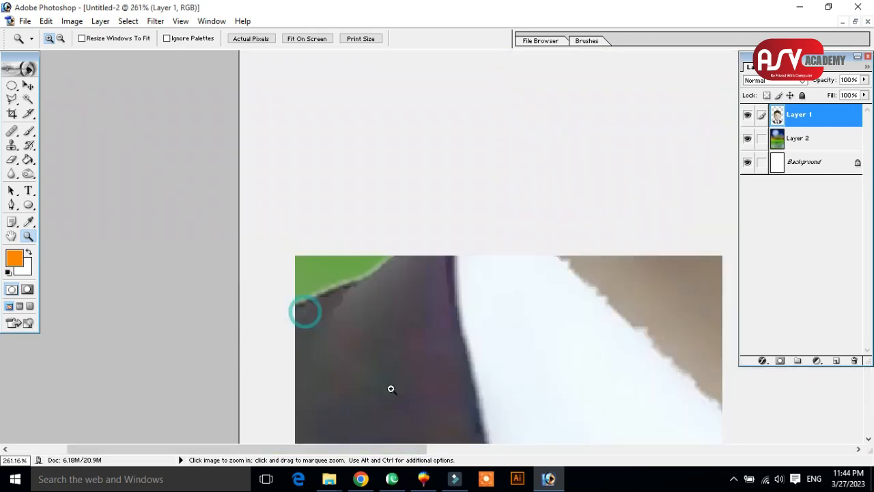
key(ctrl+z)
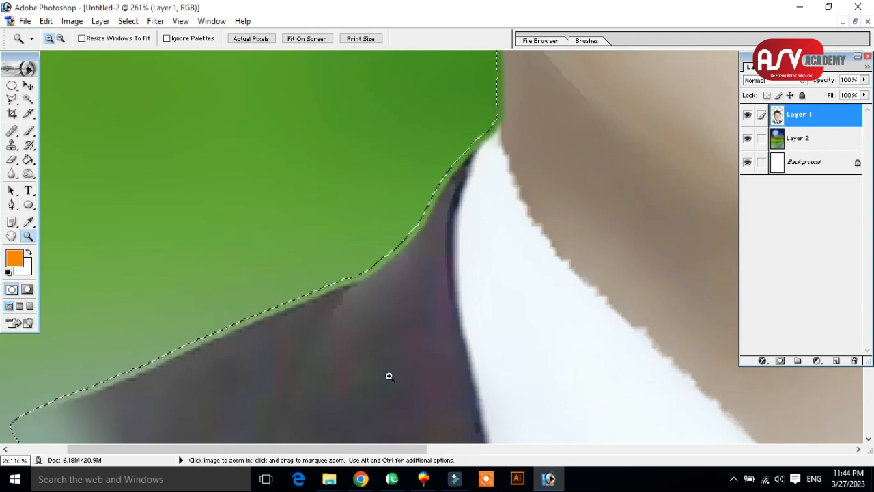
key(ctrl+d)
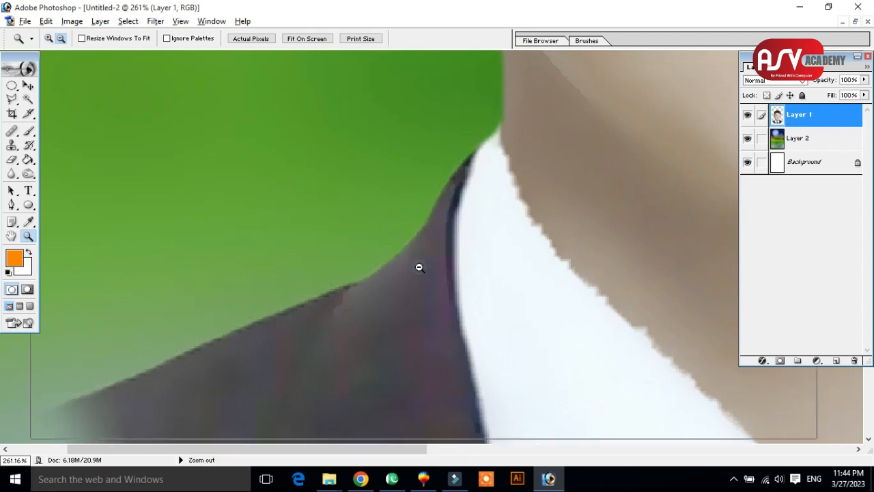
Move the boy's portrait slightly upward on the blurred landscape background.
alt+click(418, 267)
alt+click(418, 268)
alt+click(406, 271)
alt+click(402, 261)
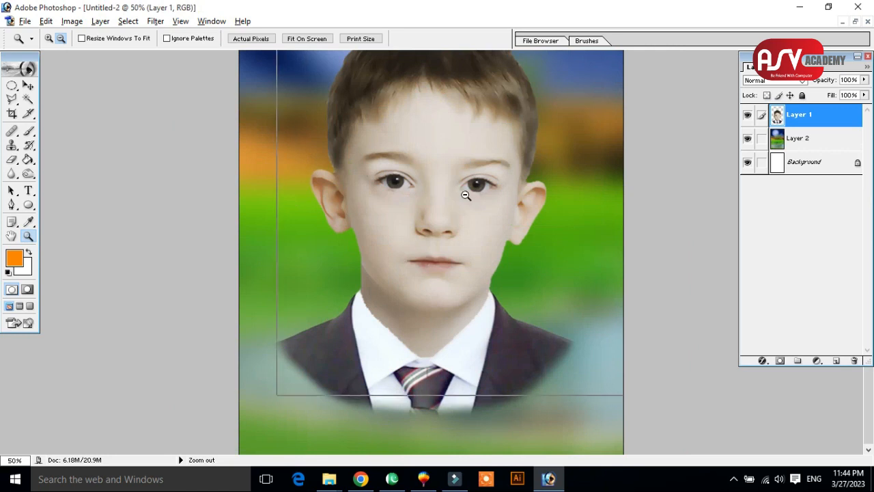
alt+click(467, 193)
click(461, 261)
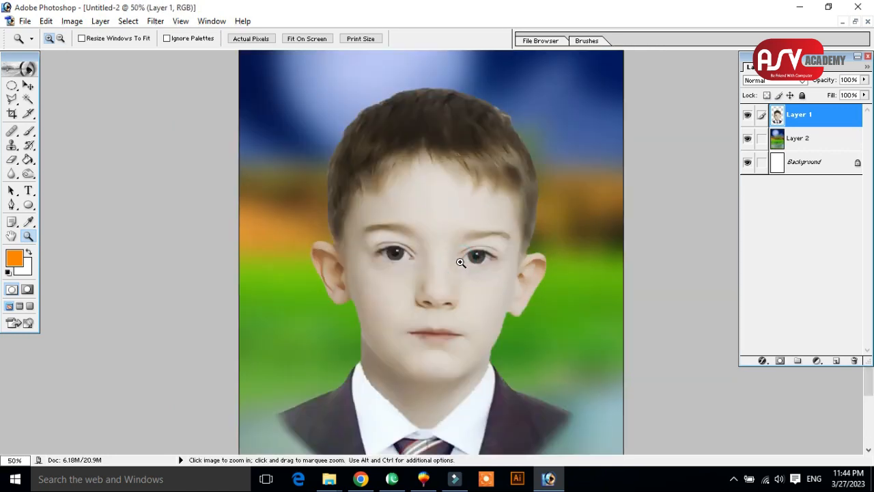
alt+click(463, 264)
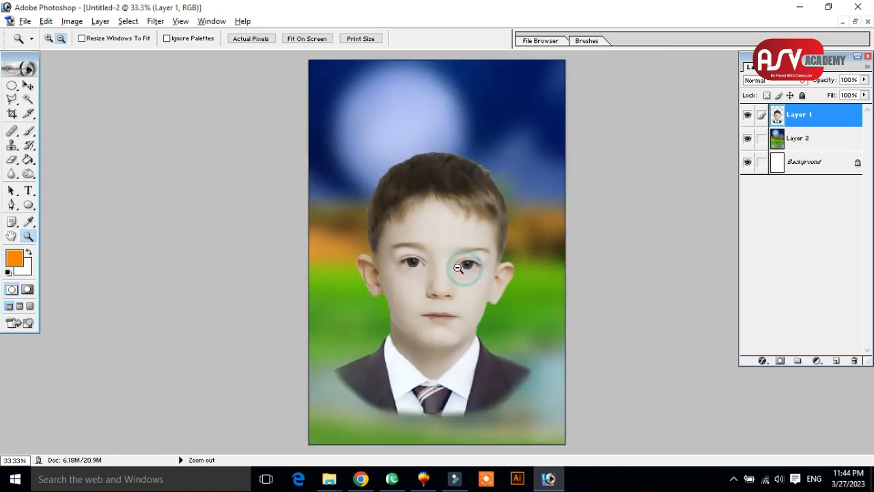
click(28, 87)
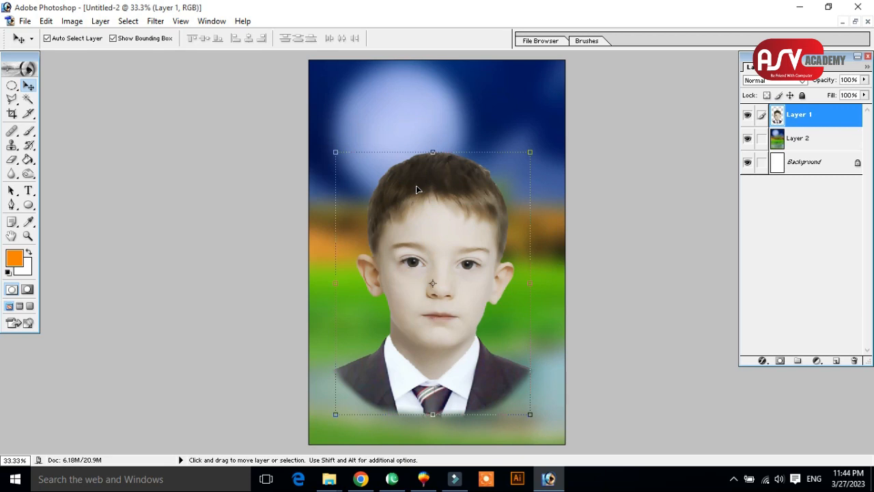
drag(417, 186, 423, 180)
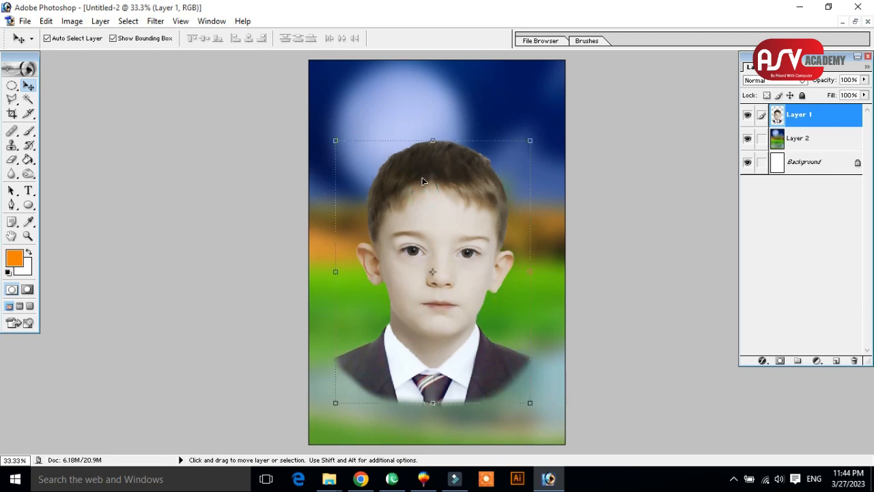